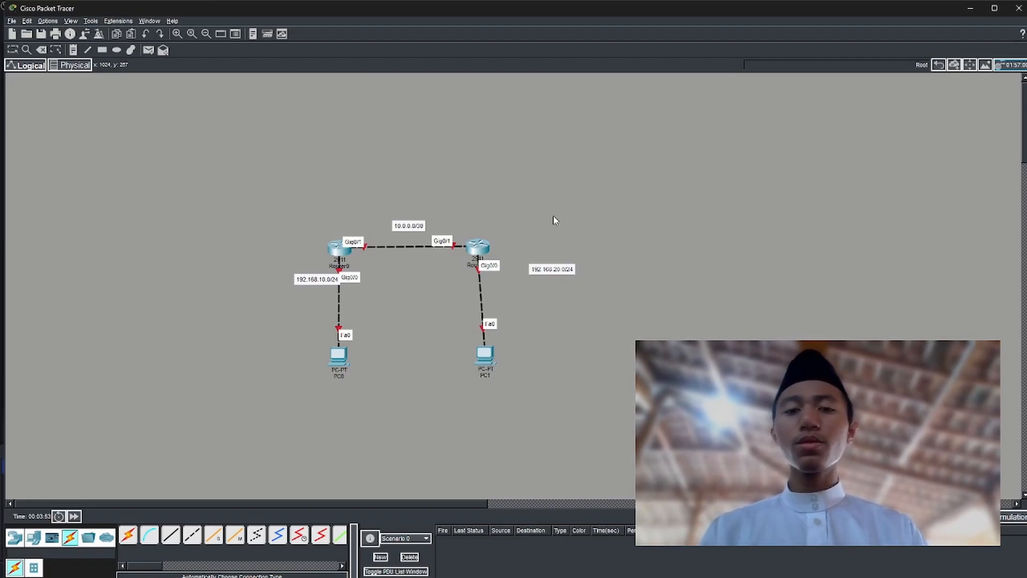
Open Router0's command line, decline the initial configuration dialog and enter global configuration mode
click(338, 247)
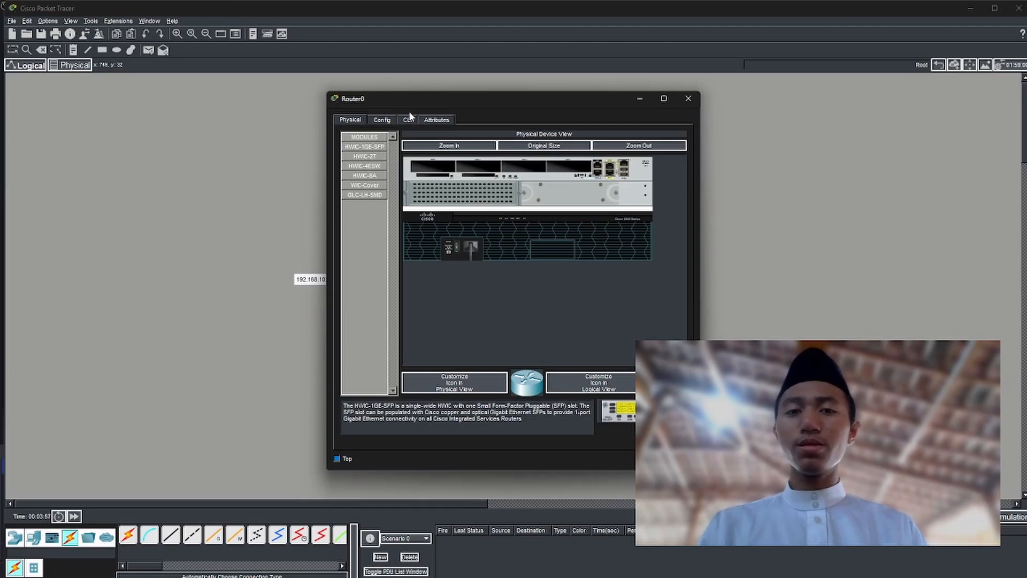
click(406, 118)
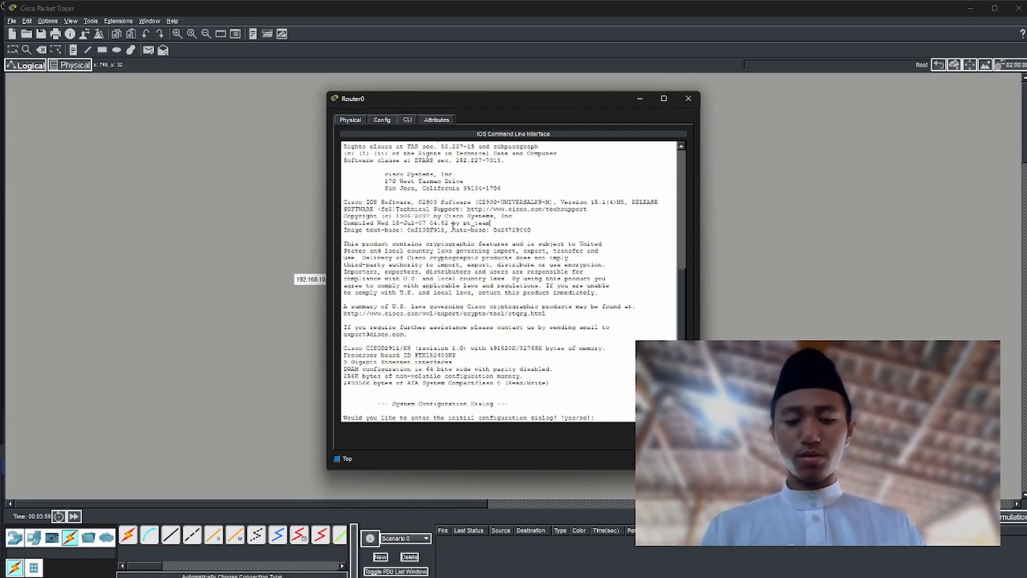
text(n)
key(Return)
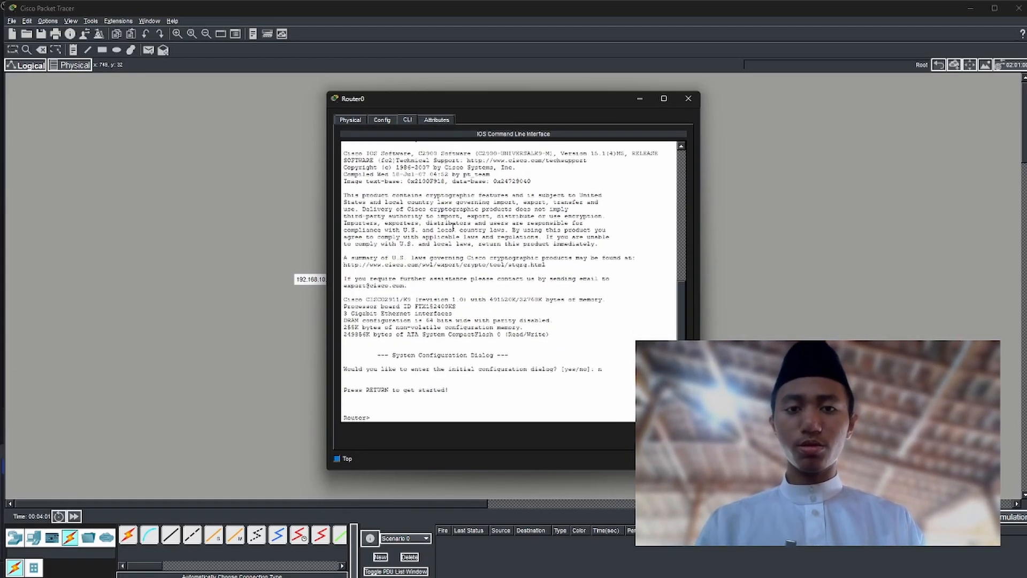
key(Return)
key(Return)
text(en)
key(Return)
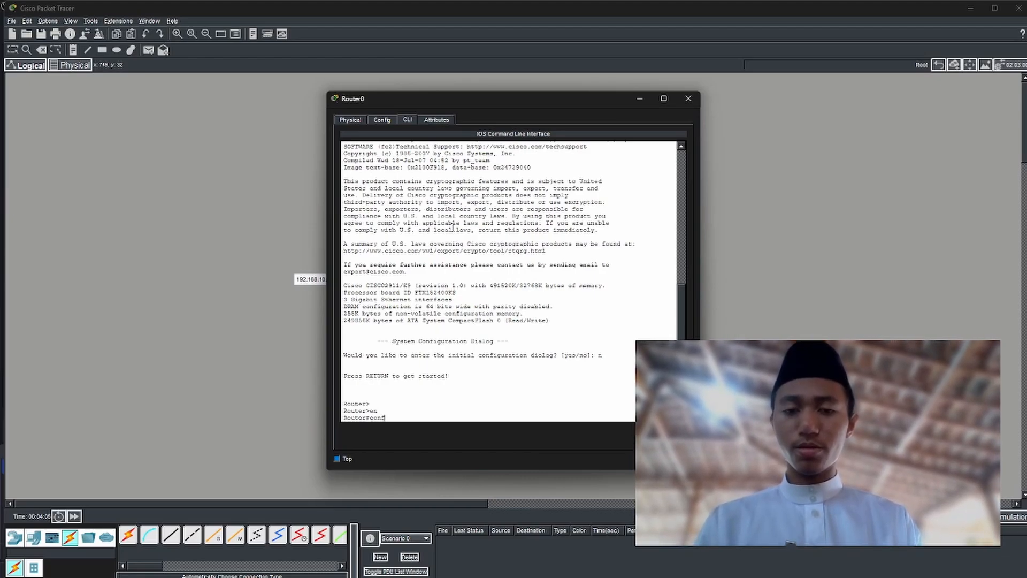
text(conf t)
key(Return)
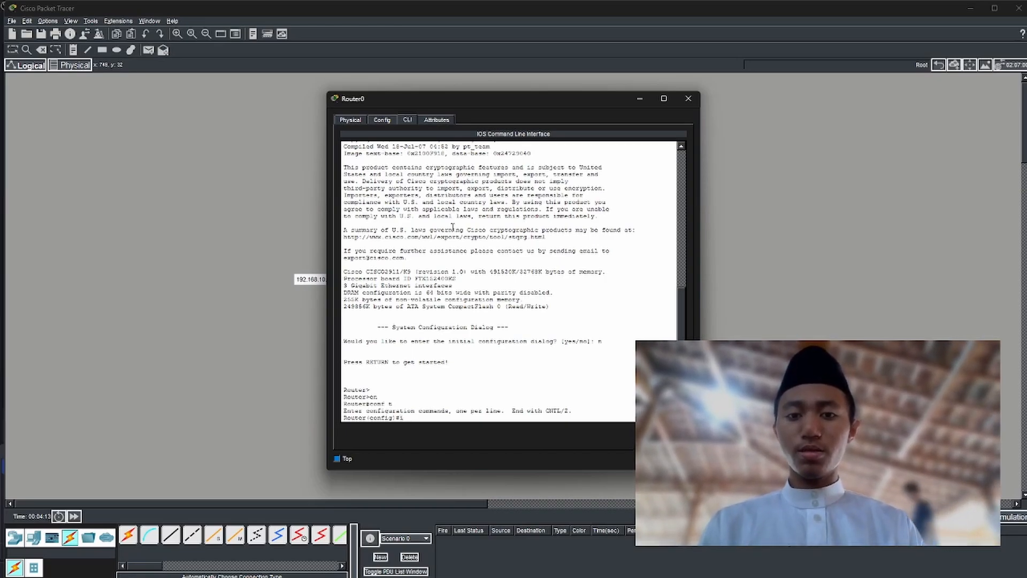
Check Router0's link to PC0 in the topology and enter interface configuration for its g0/0 port
text(i)
key(alt+Tab)
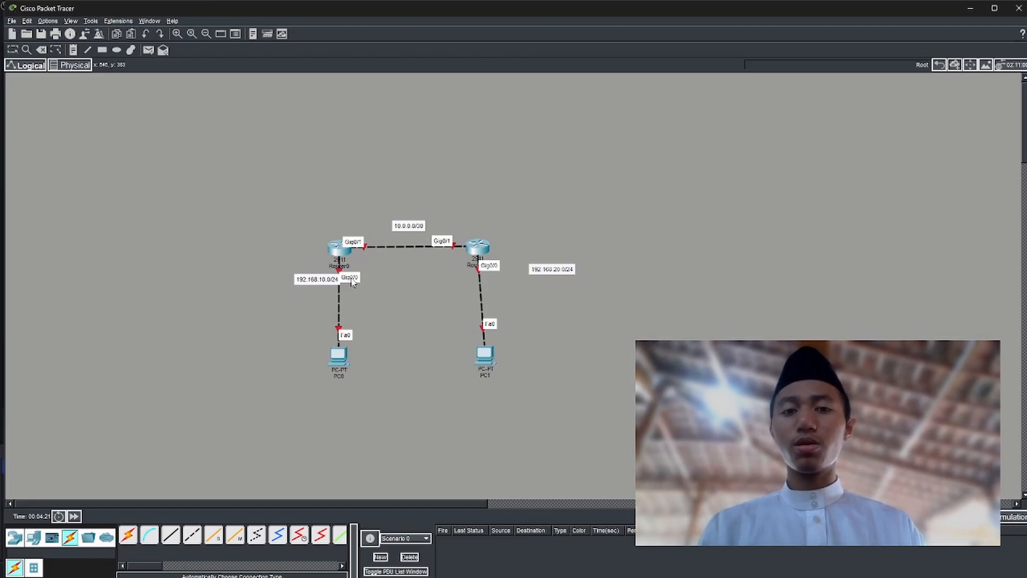
click(339, 249)
text(i)
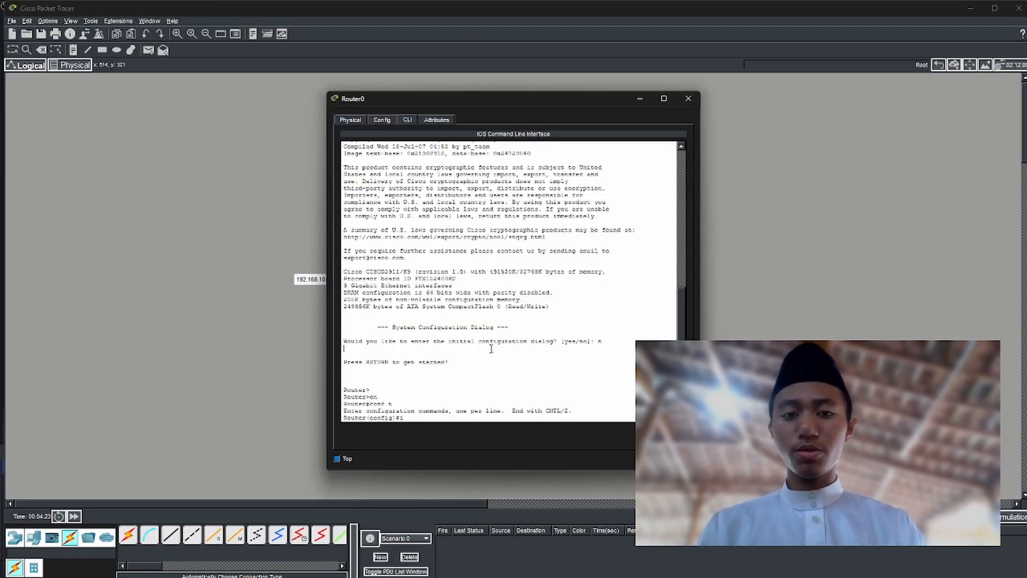
text(nt g0/)
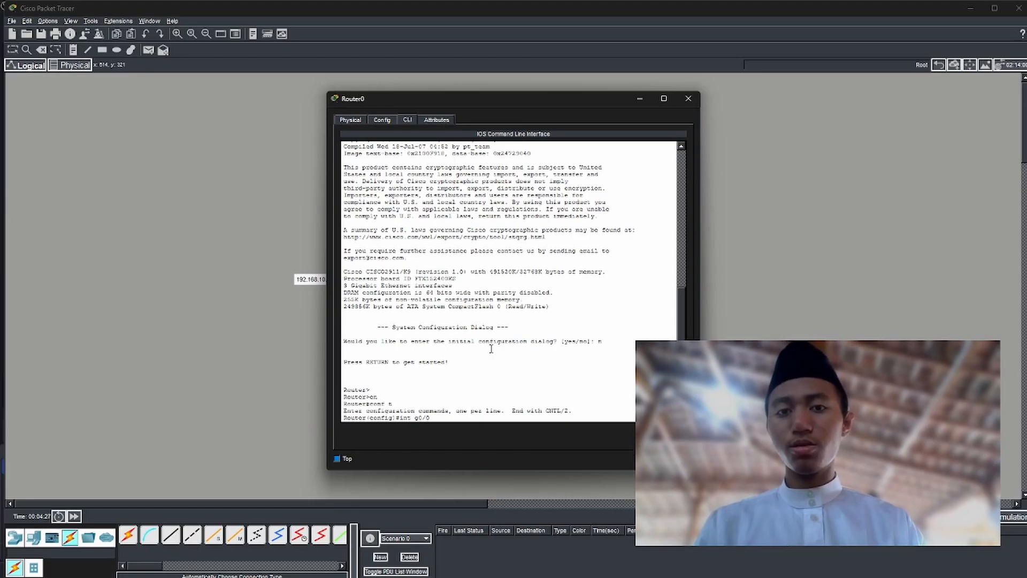
text(0)
key(Return)
key(Return)
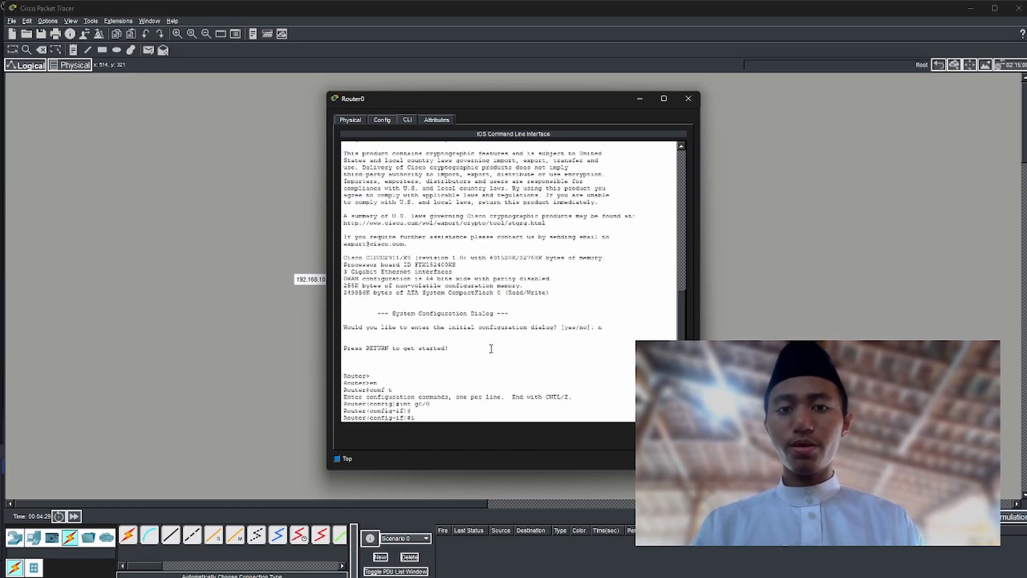
Assign IP address 192.168.10.1 with subnet mask 255.255.255.0 to Router0's g0/0 interface
text(ip ad)
key(Tab)
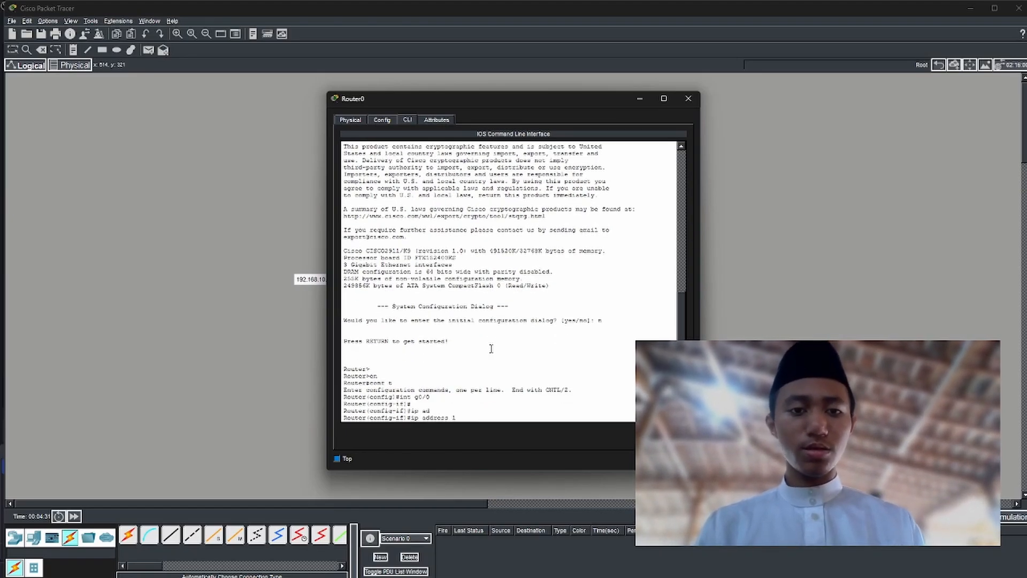
text(192.1)
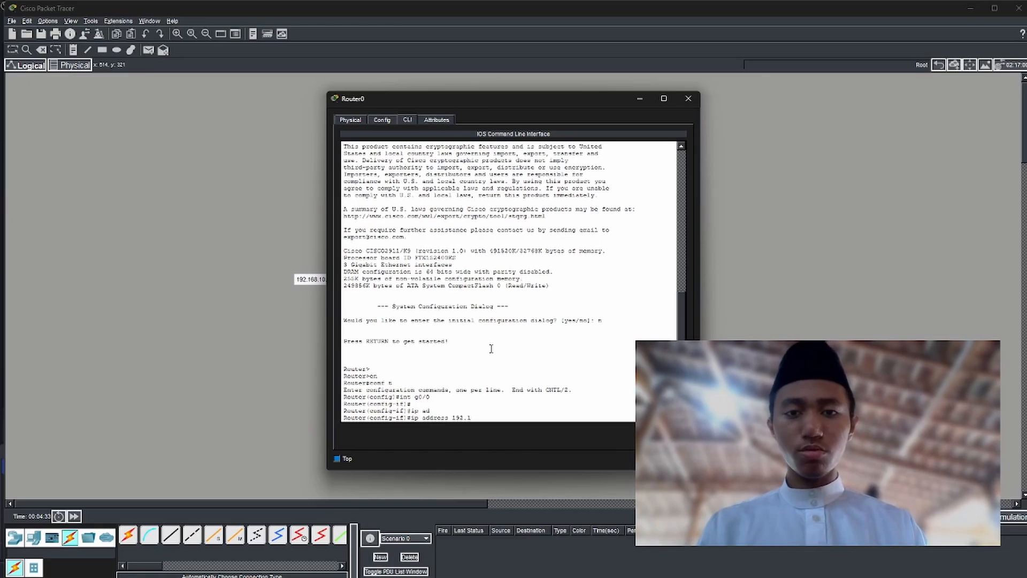
text(68.10.1)
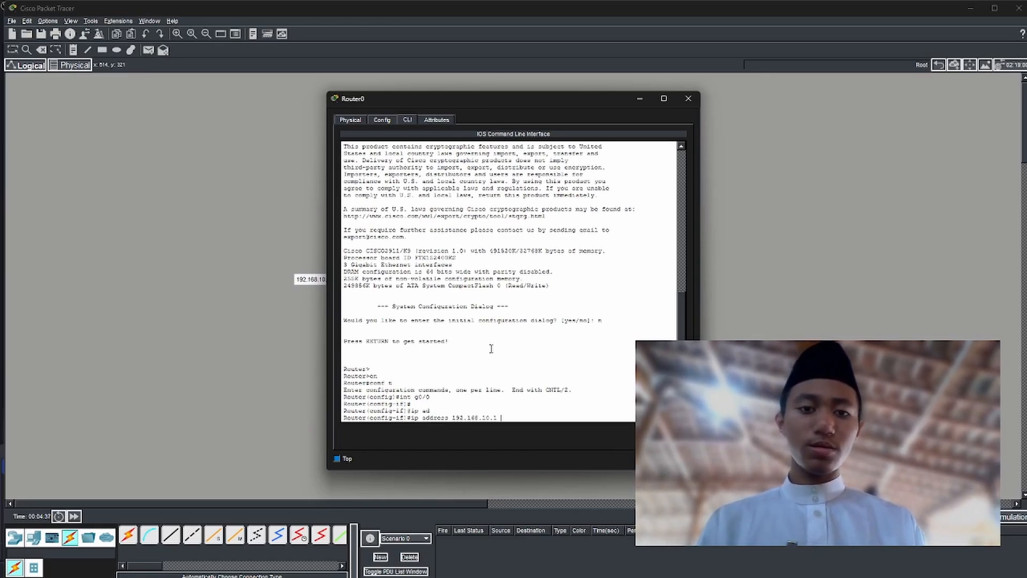
text( 25)
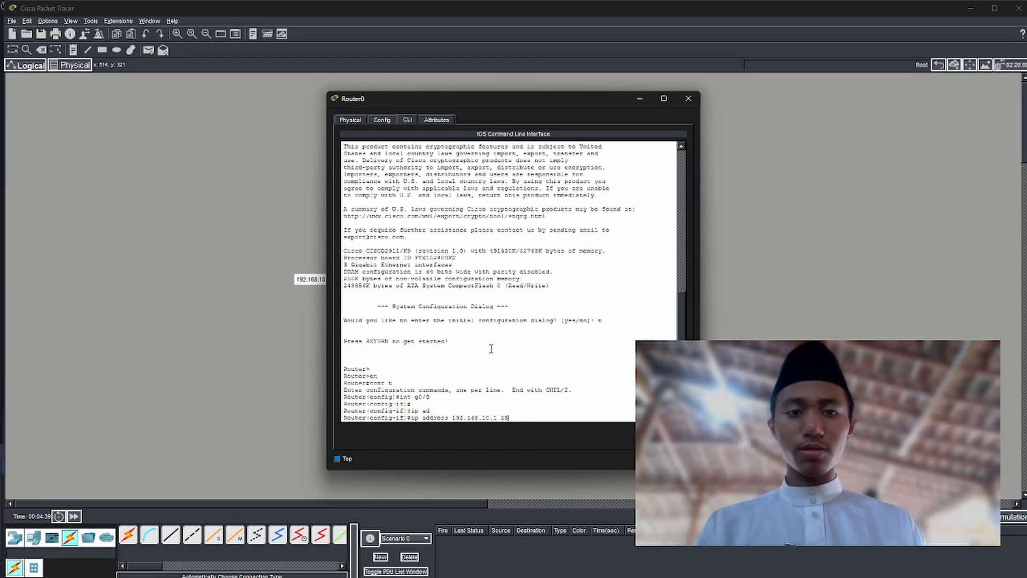
text(5.255.255.255.0)
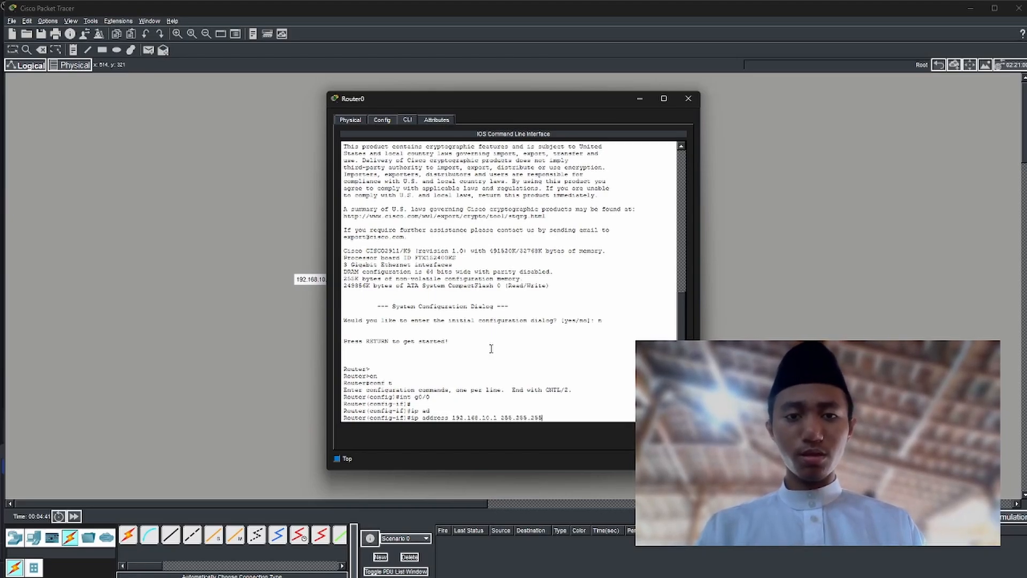
key(Return)
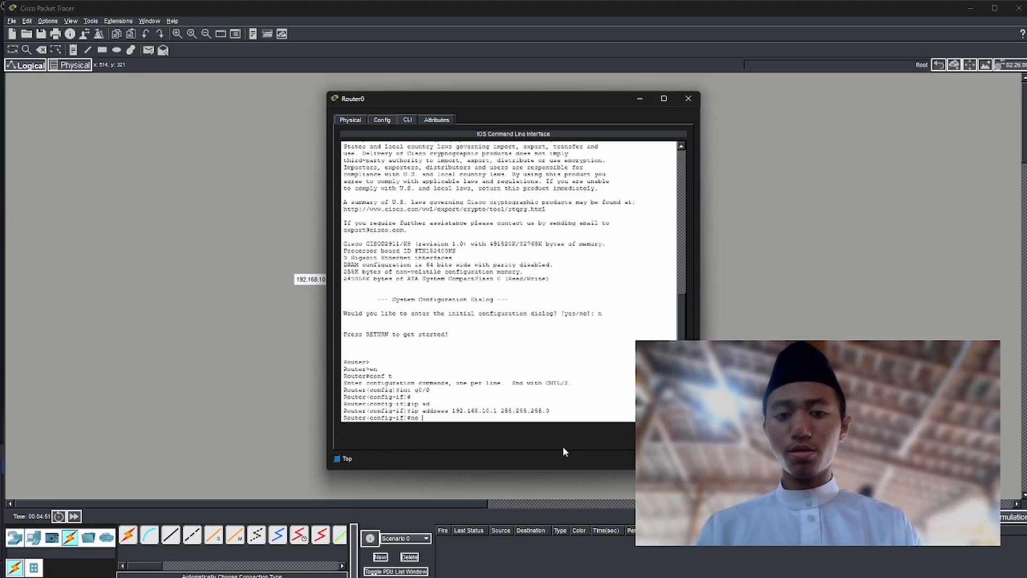
Enable Router0's g0/0 interface with no shutdown and return to the topology
text(o shut)
key(Tab)
key(Return)
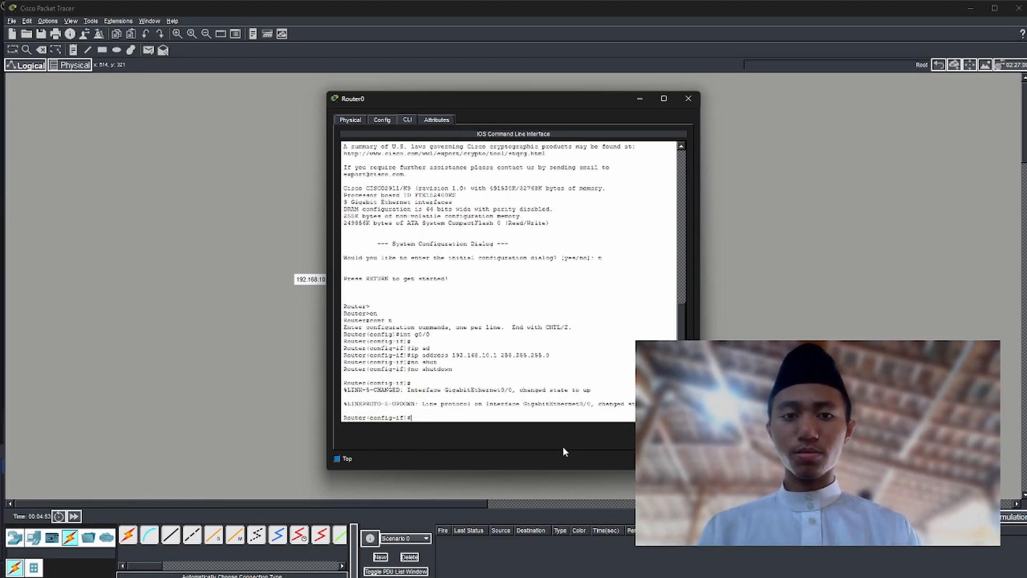
key(alt+F4)
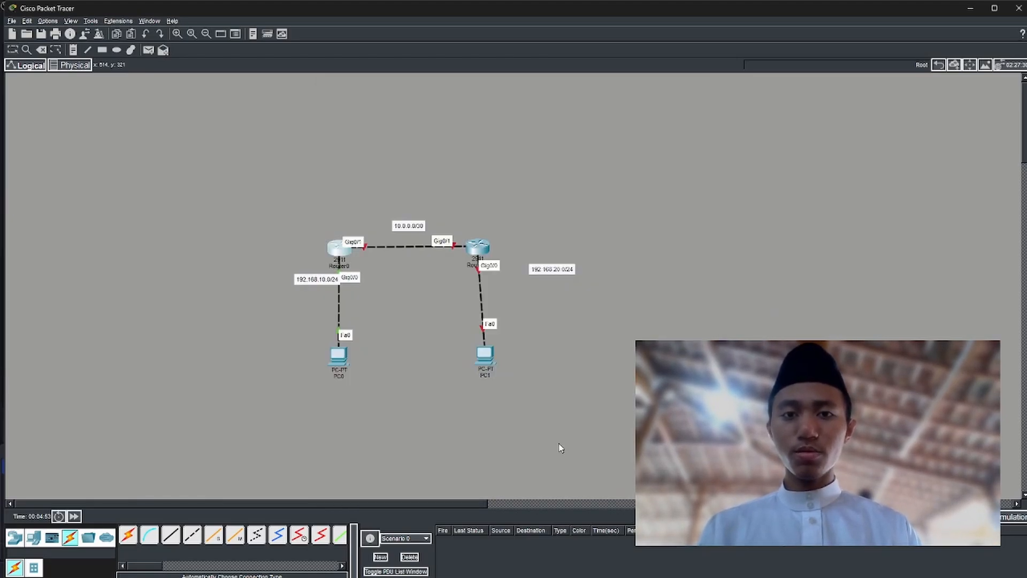
Assign IP address 10.0.0.1 with subnet mask 255.255.255.252 to Router0's g0/1 interface
click(339, 249)
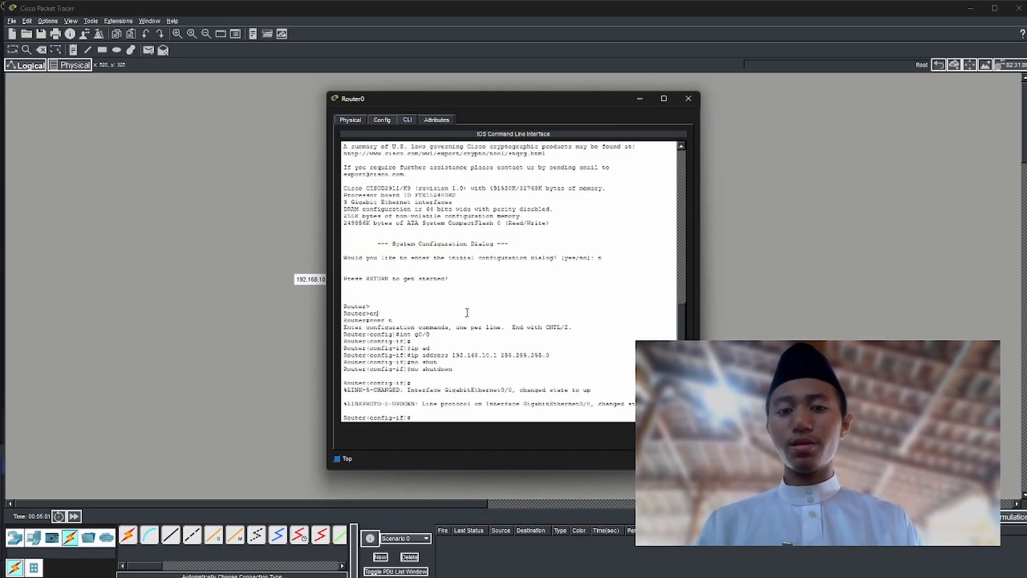
text(int)
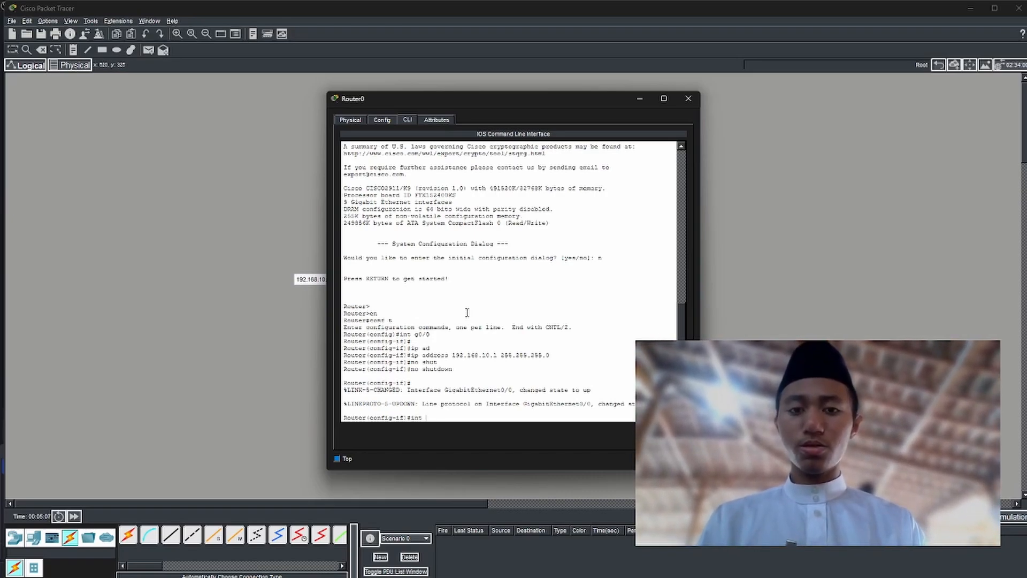
text( g0/)
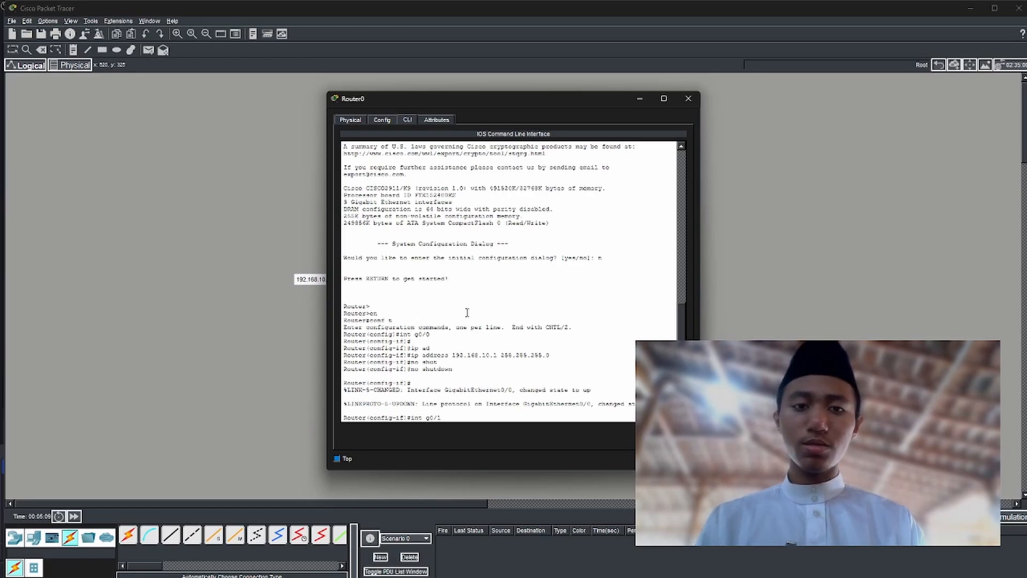
text(1)
key(Return)
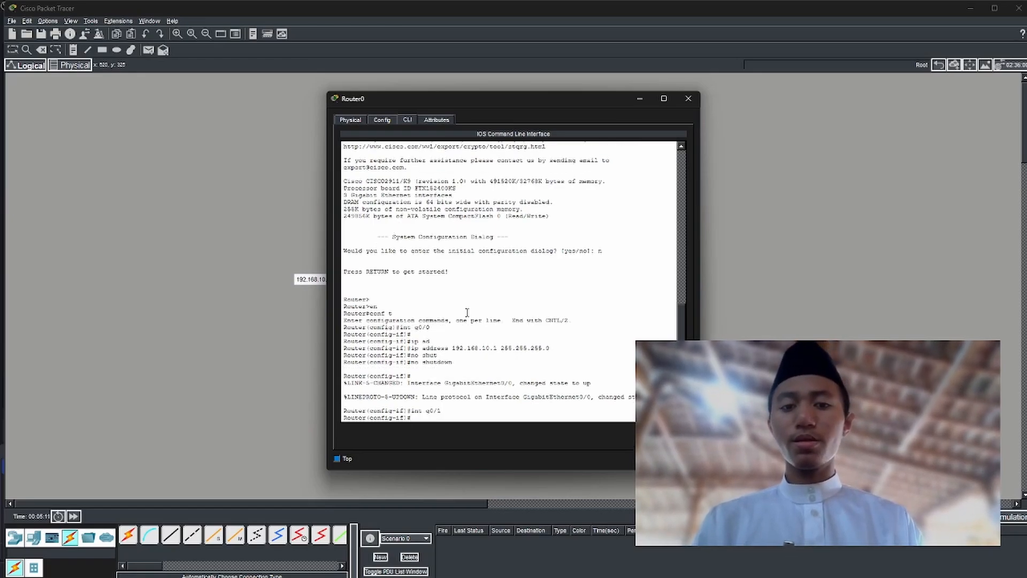
text(ip ad)
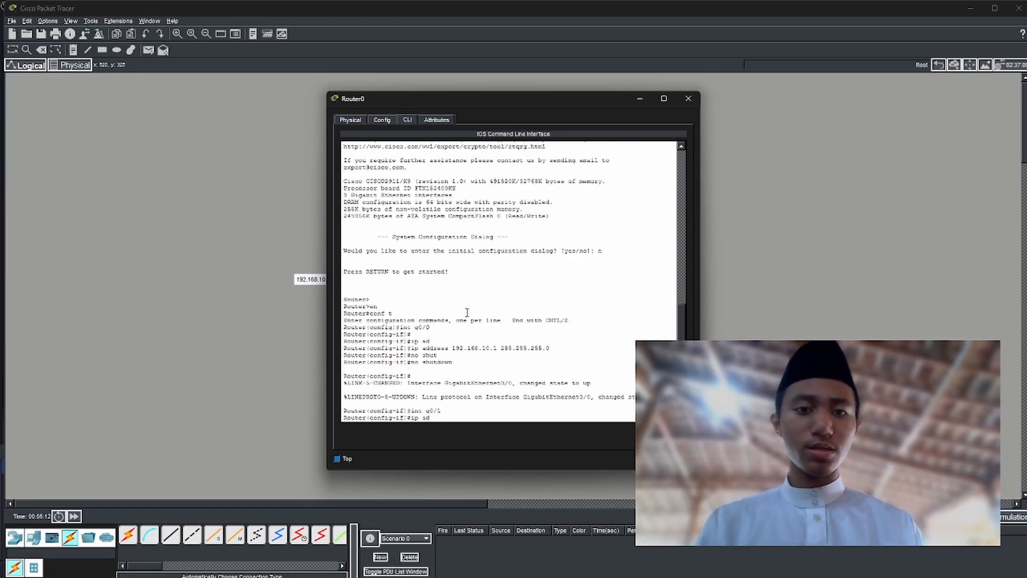
text( 10.0.0.)
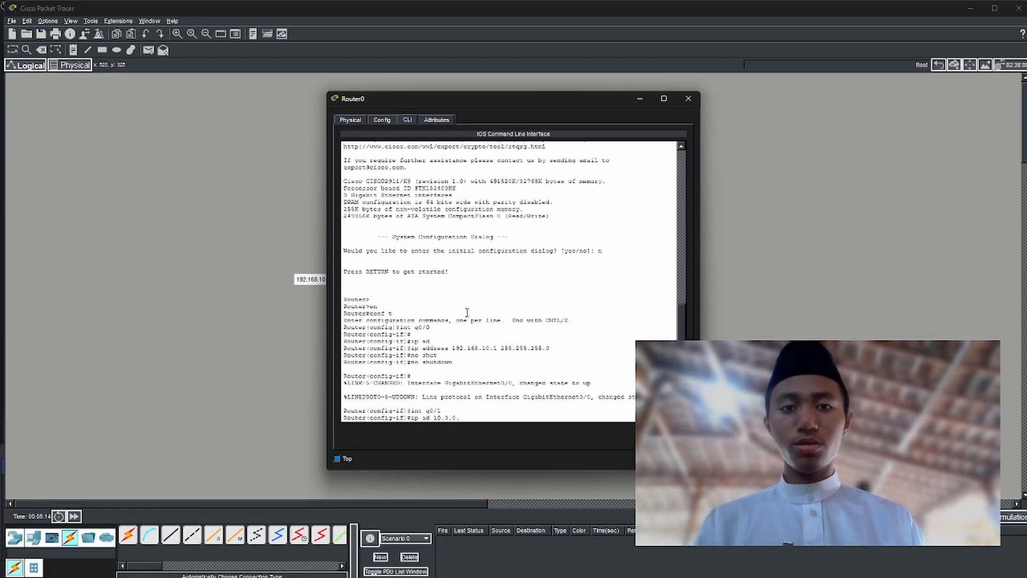
text(1 255.)
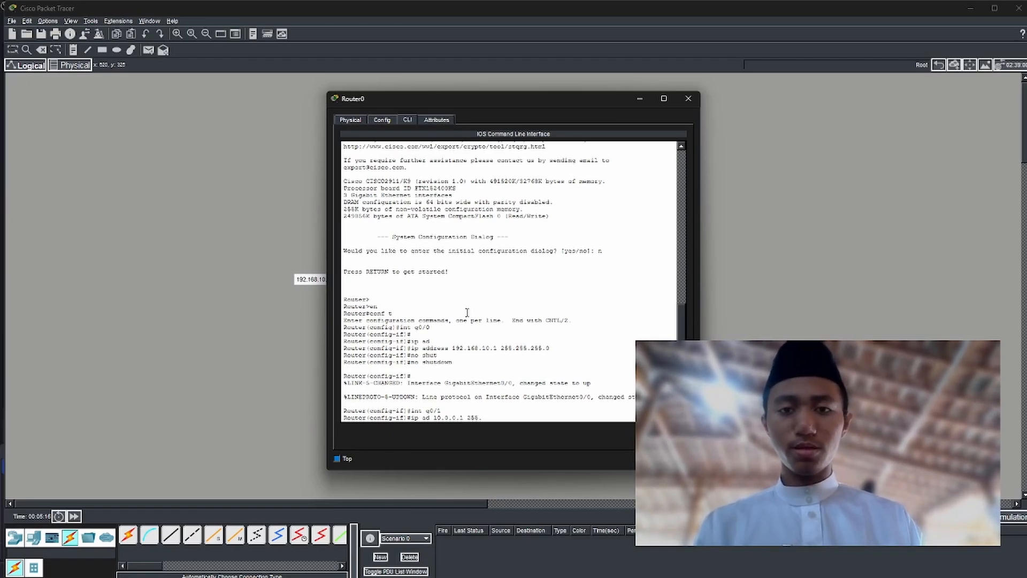
text(255.255.)
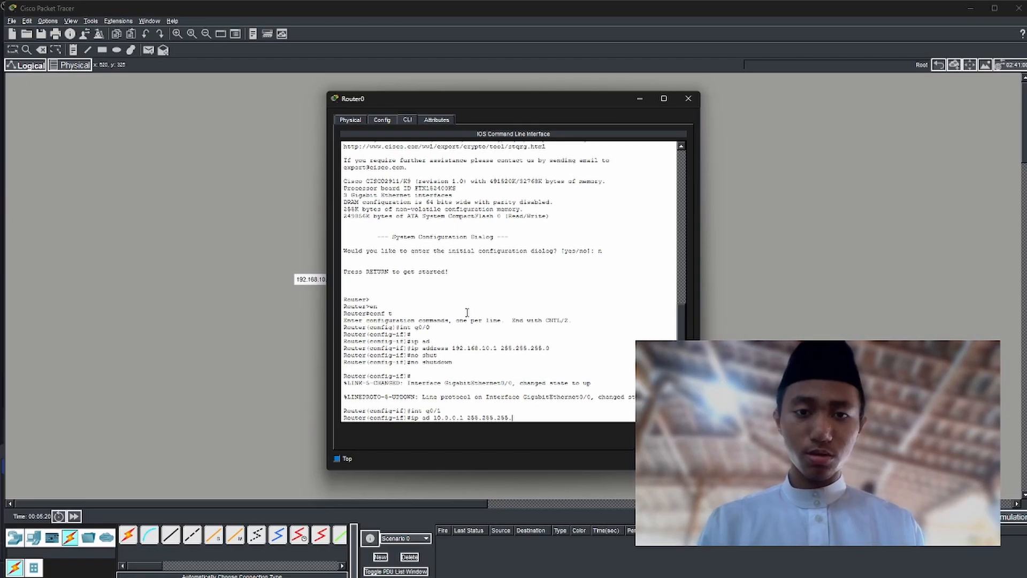
text(252)
key(Return)
Enable Router0's g0/1 interface with no shutdown and return to the topology
text(no)
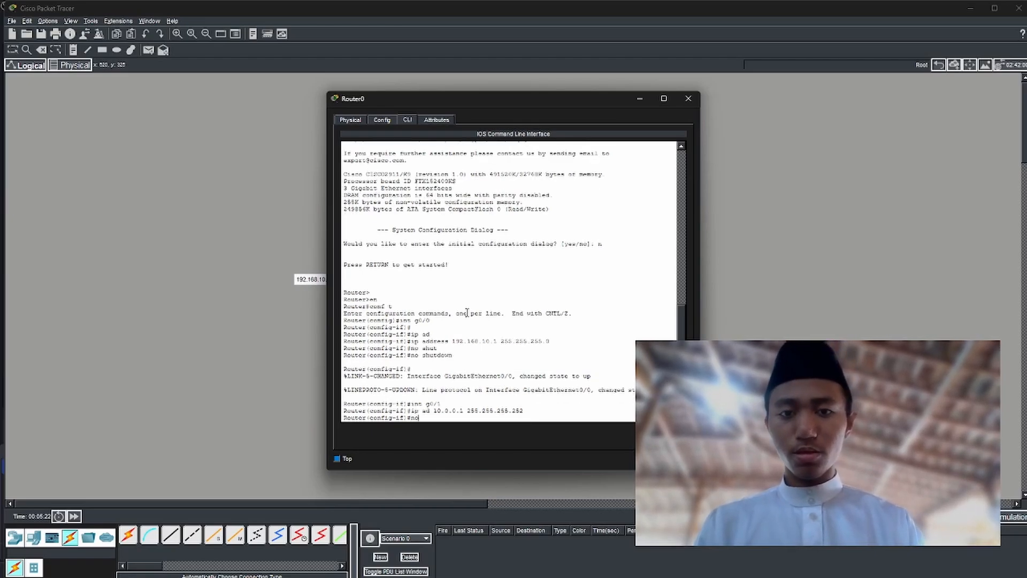
text( s)
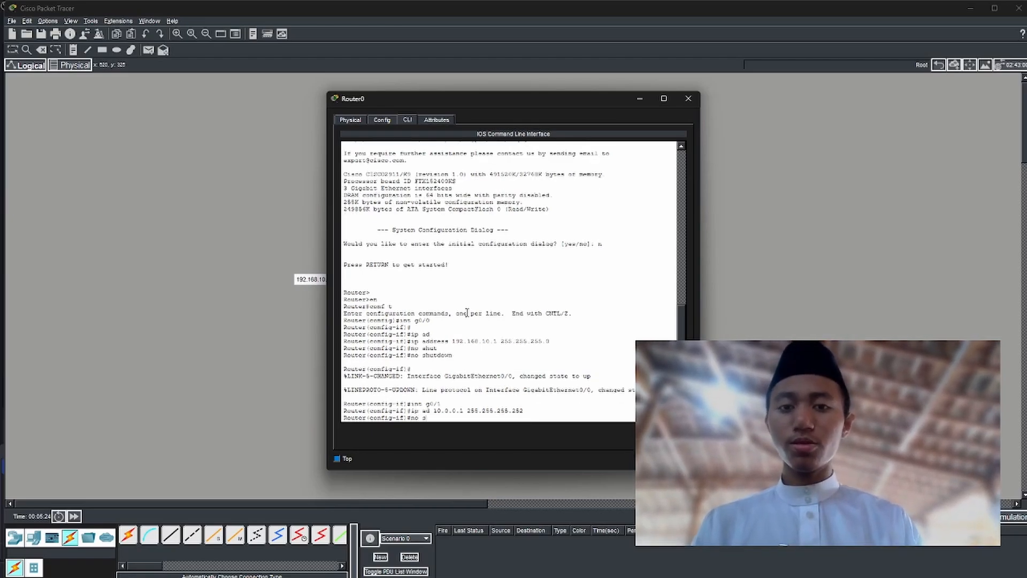
text(hut)
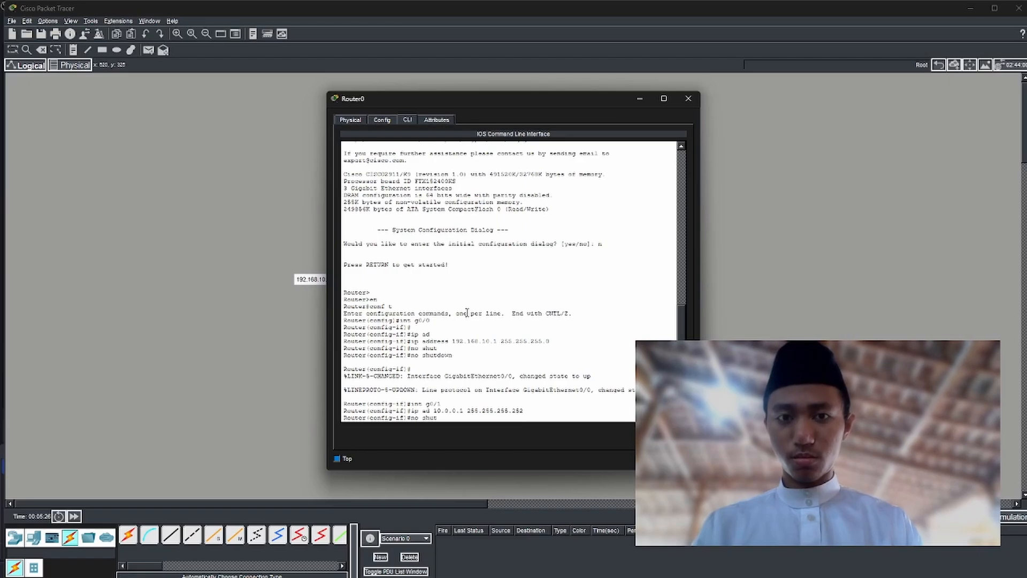
text(down)
key(Return)
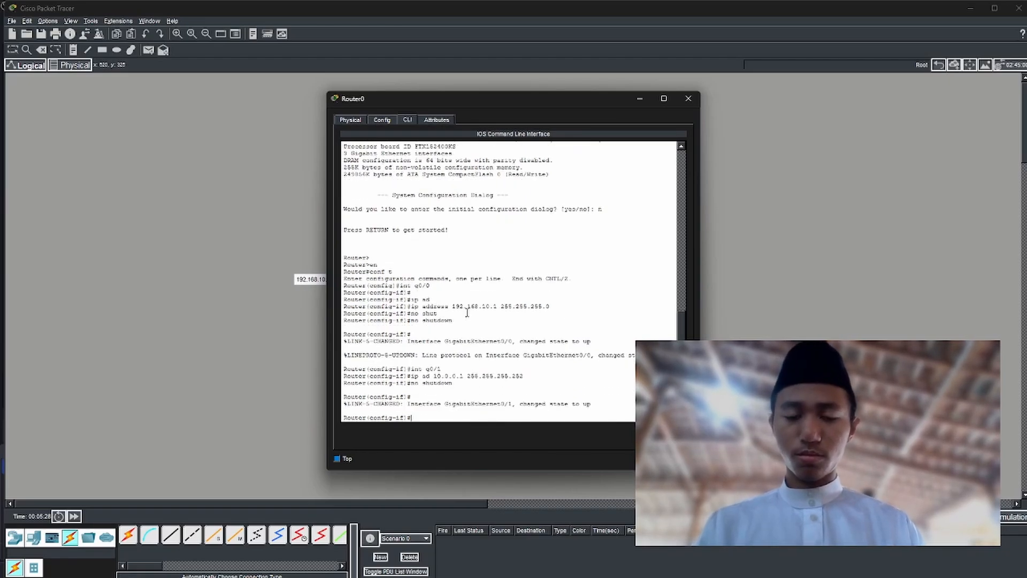
click(740, 232)
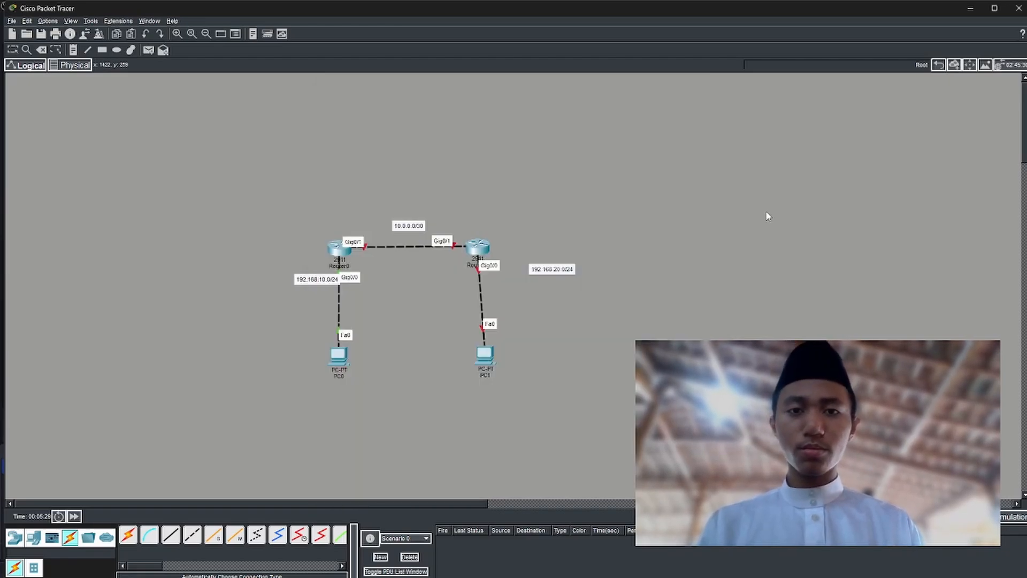
Open Router1's command line, get past the startup prompt and enter global configuration mode
double_click(480, 246)
click(396, 119)
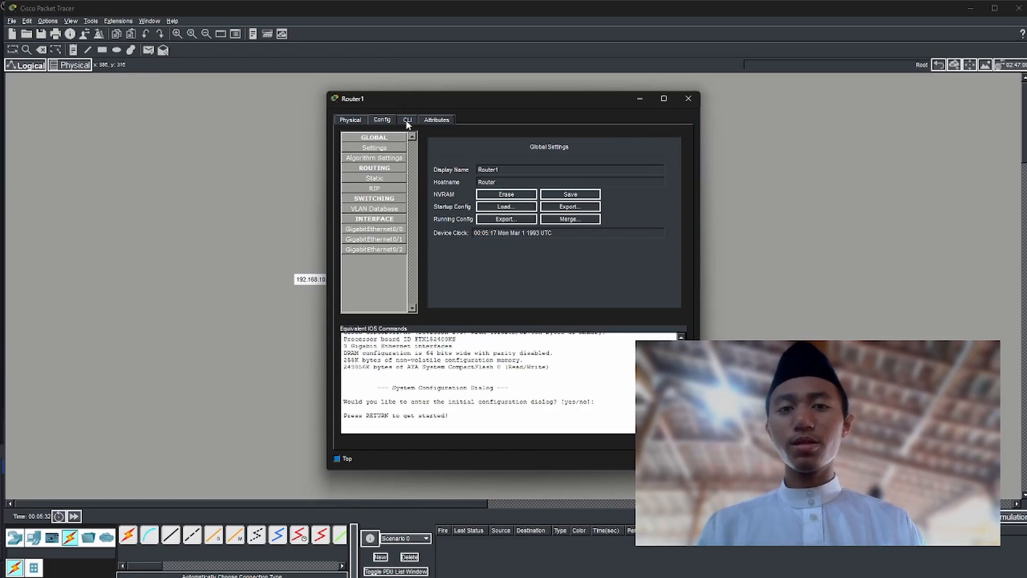
click(407, 121)
key(Return)
key(Return)
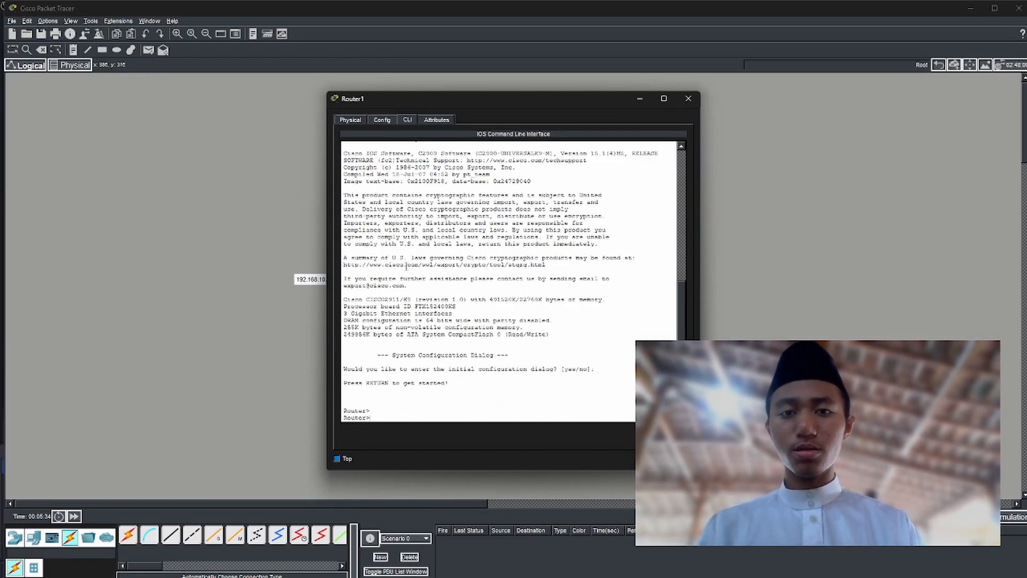
text(en)
key(Return)
text(conf t)
key(Return)
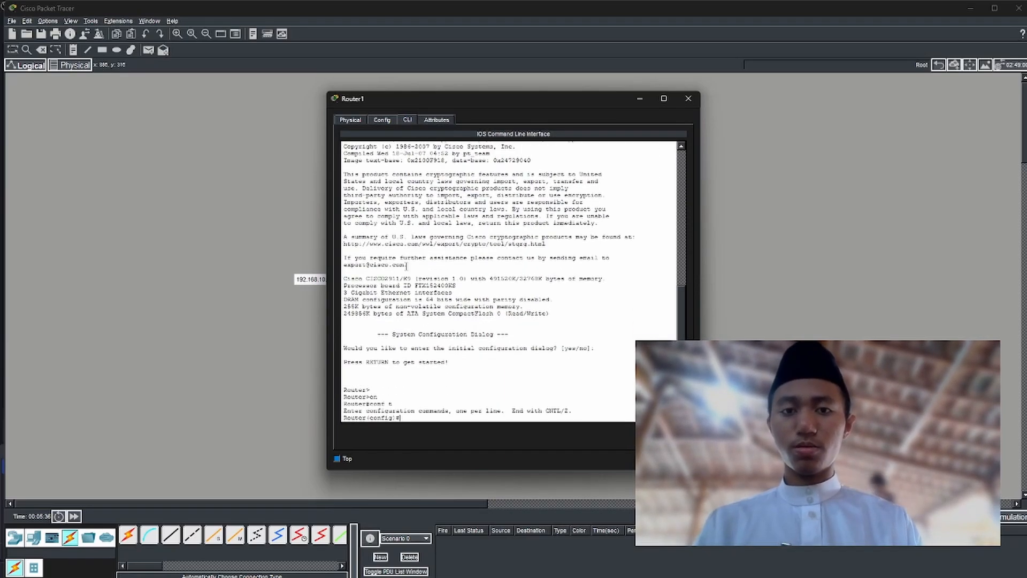
Enter interface configuration mode for Router1's g0/0 and check the subnet label beside Router1 in the topology
key(Return)
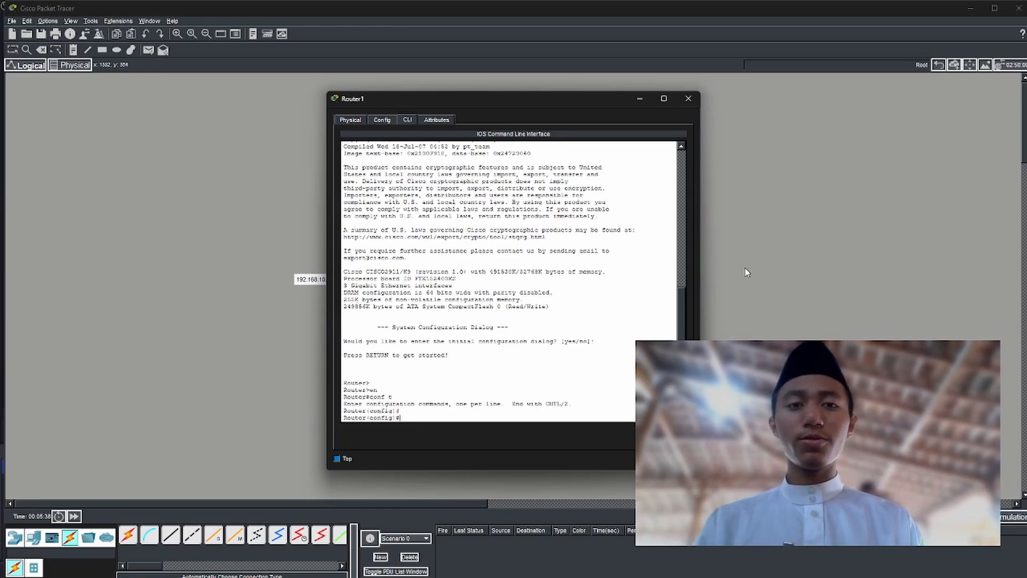
text(int g)
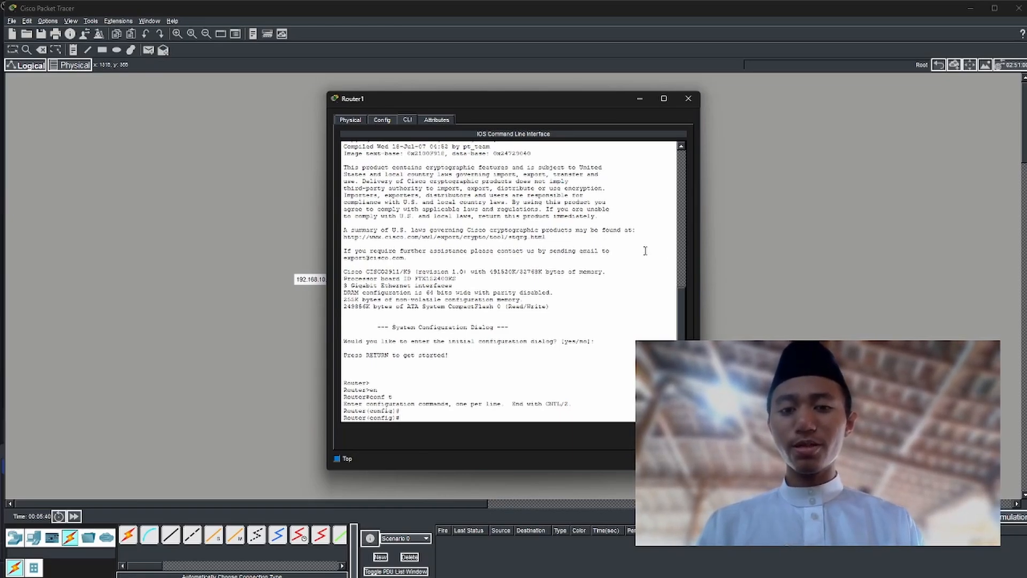
text(0/)
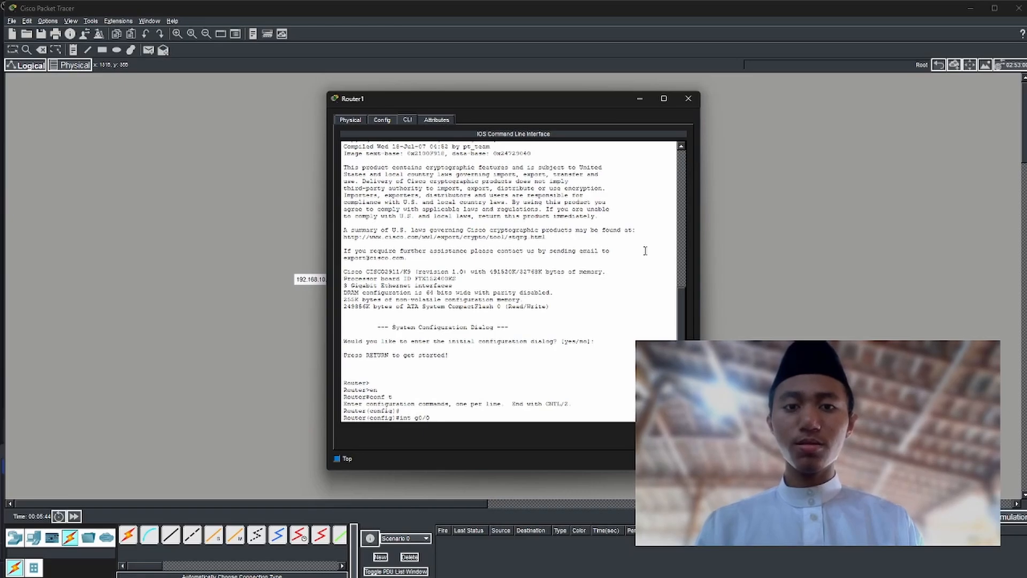
text(0)
key(Return)
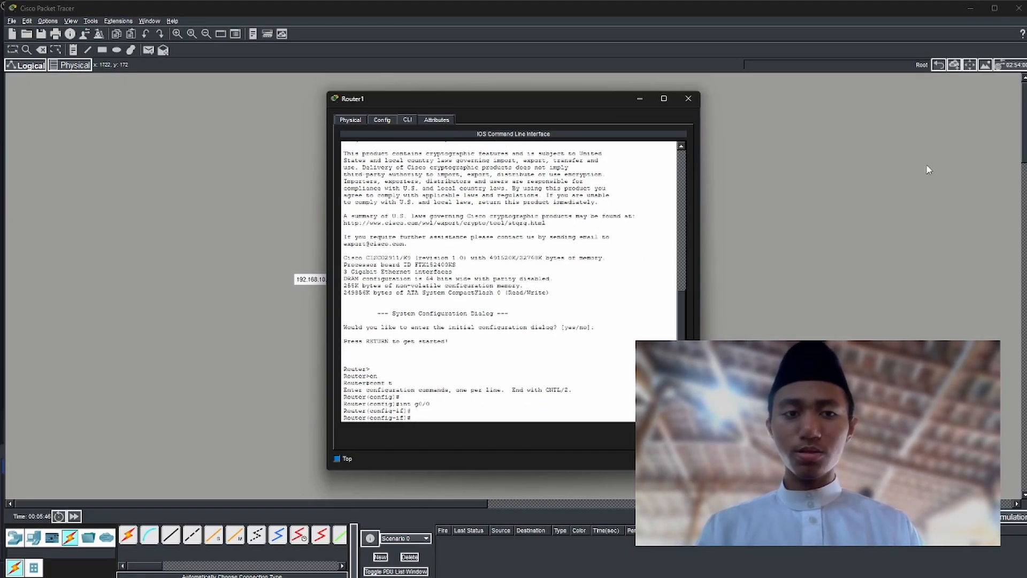
click(864, 206)
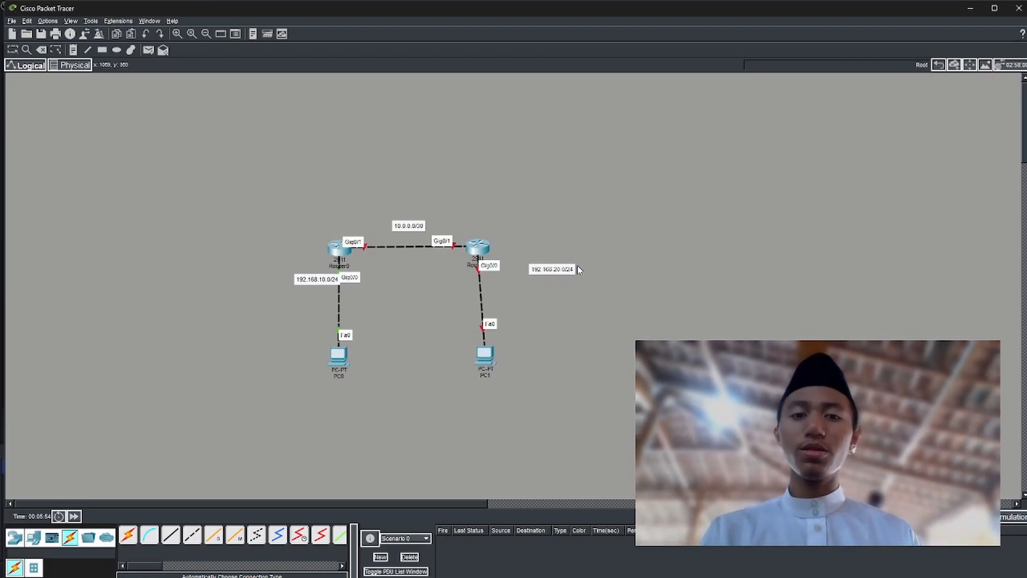
click(473, 250)
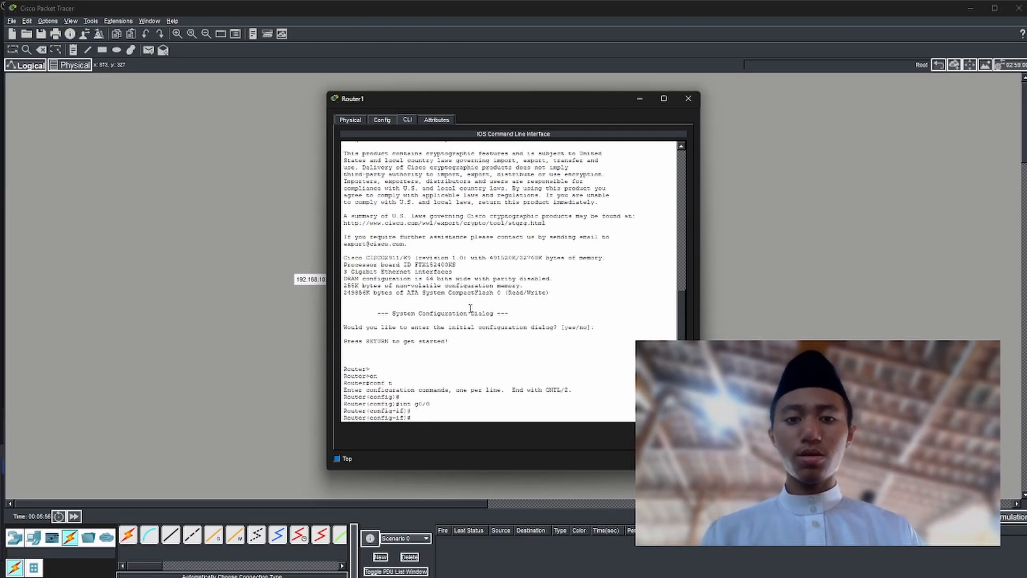
Assign IP address 192.168.20.1 with subnet mask 255.255.255.0 to Router1's g0/0 interface and enable it with no shutdown
text(ad 1)
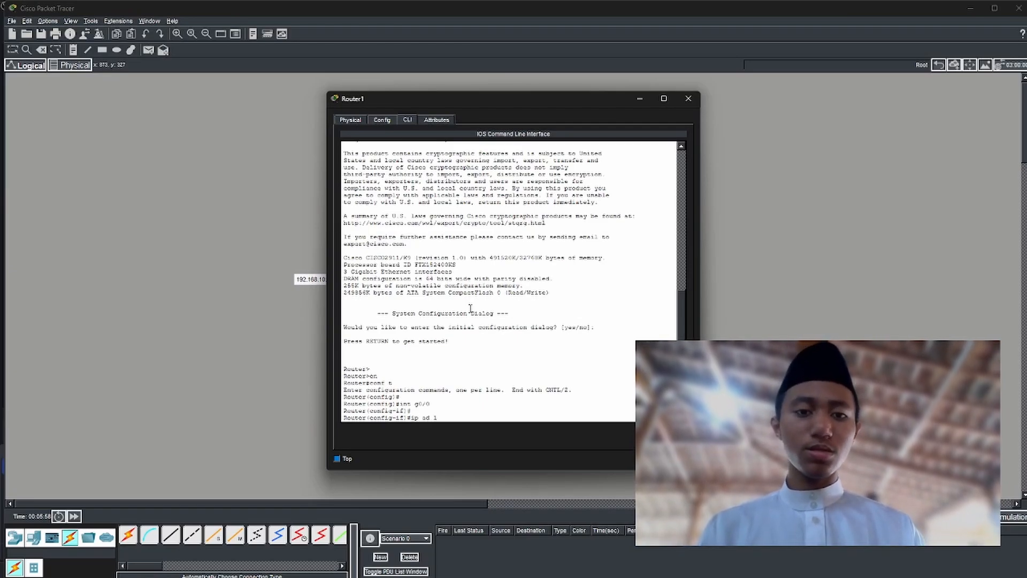
text(92.168.20.1)
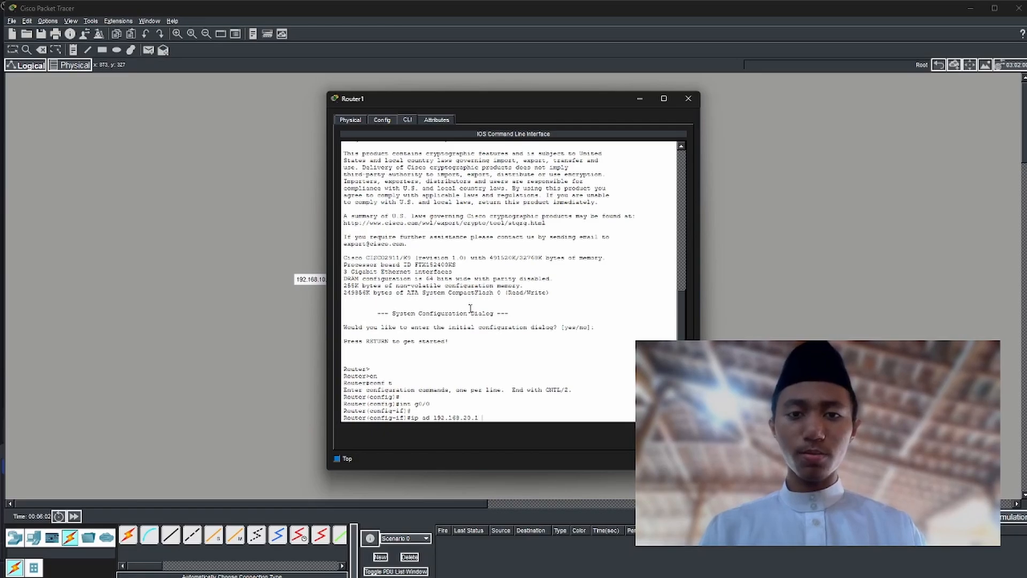
text( 255.2)
text(255.0)
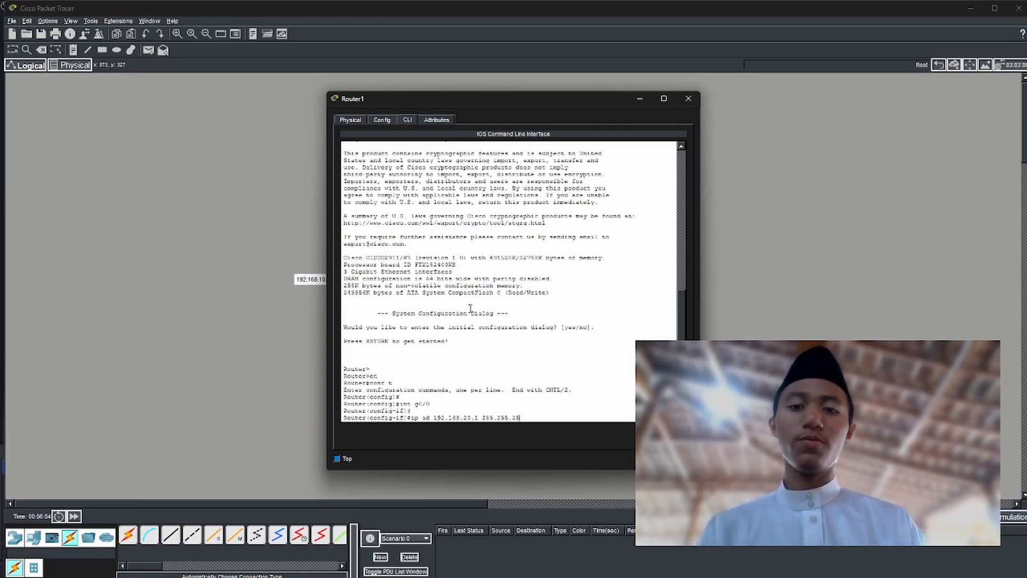
key(Return)
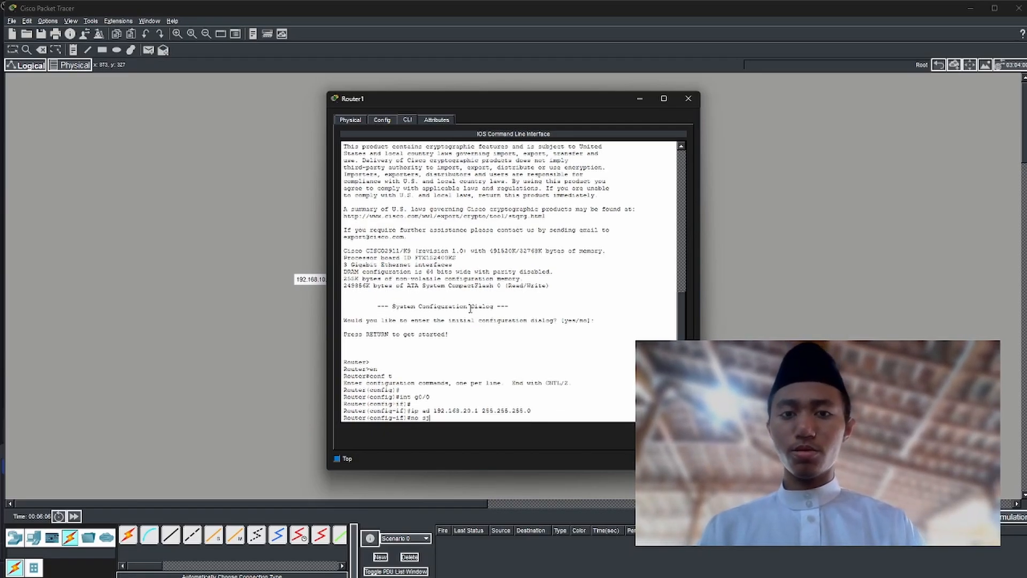
text(no sh)
key(Return)
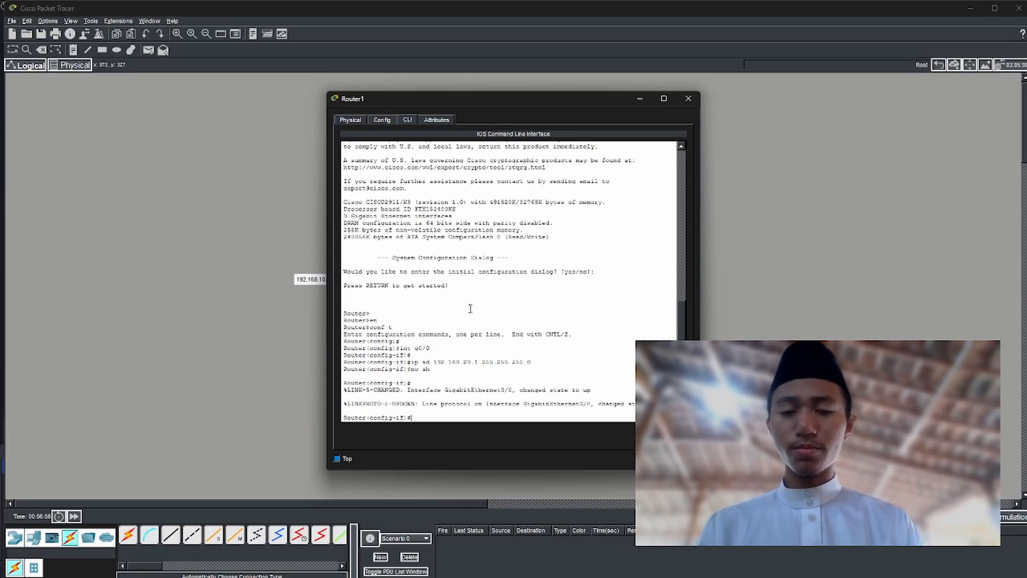
Assign IP address 10.0.0.2 with subnet mask 255.255.255.252 to Router1's g0/1 interface
text(int )
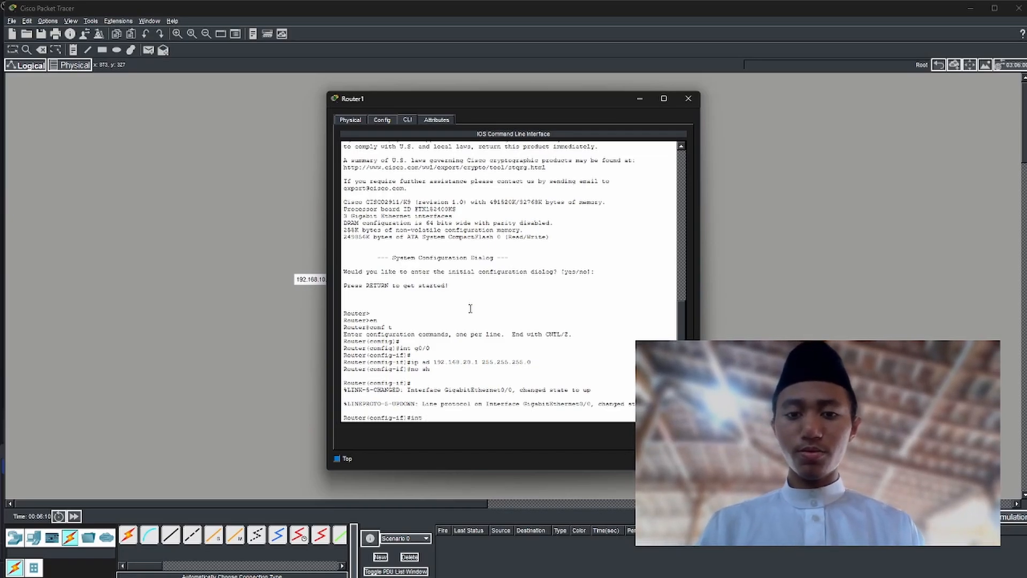
text(g0/1)
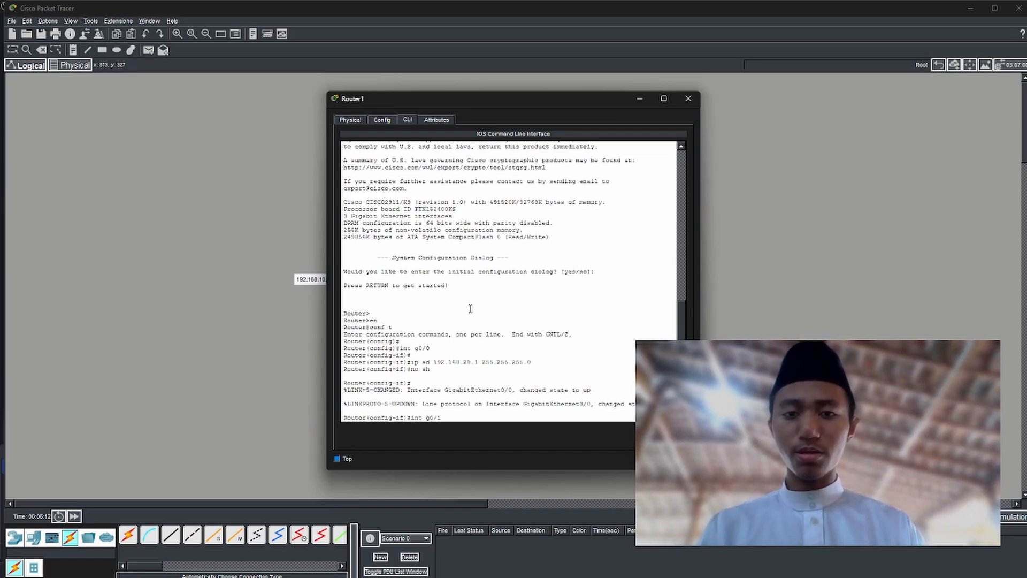
key(Return)
key(Return)
text(ip ad 1)
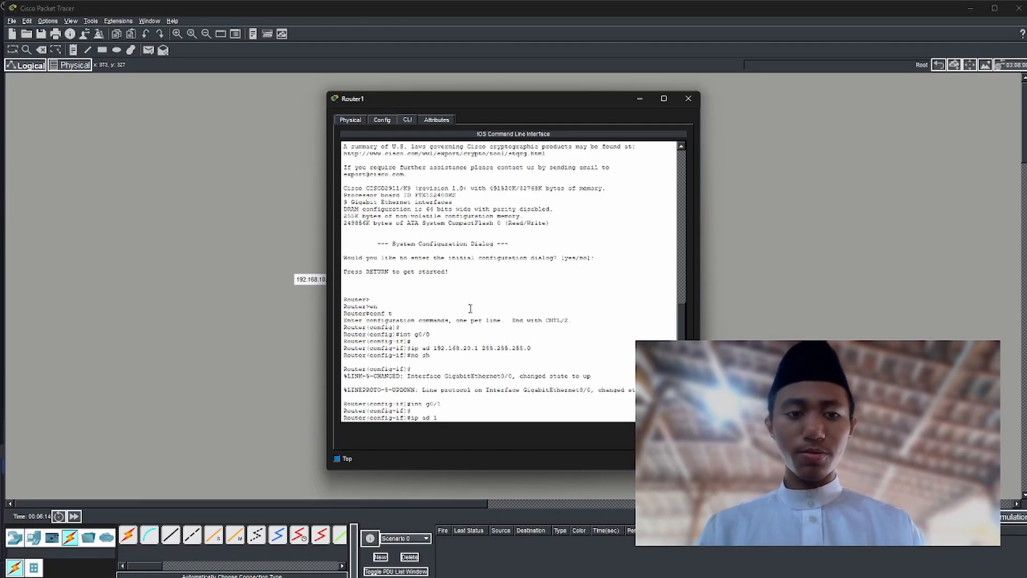
text(9.0.0.)
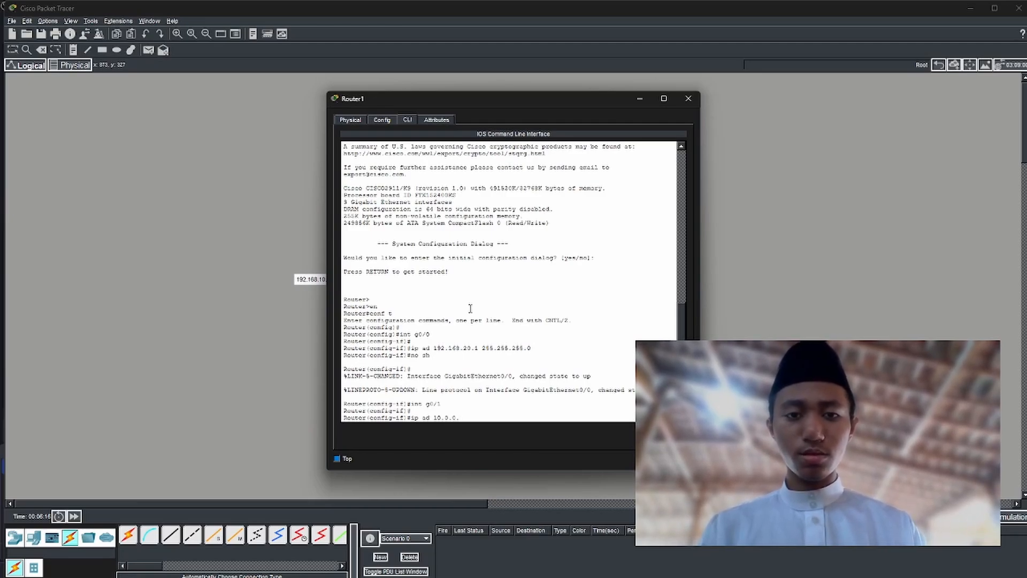
text(2 255)
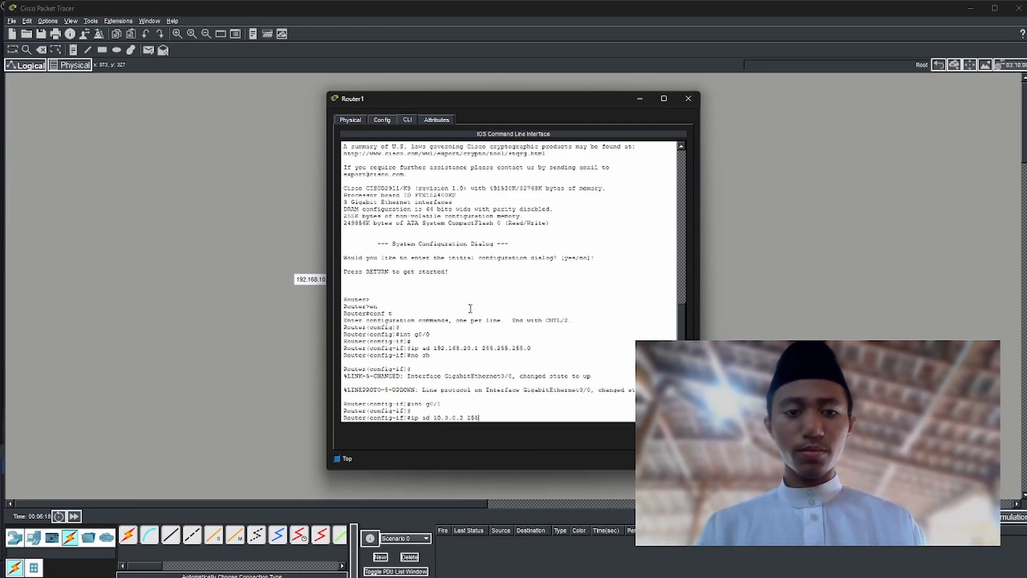
text(.255.255.)
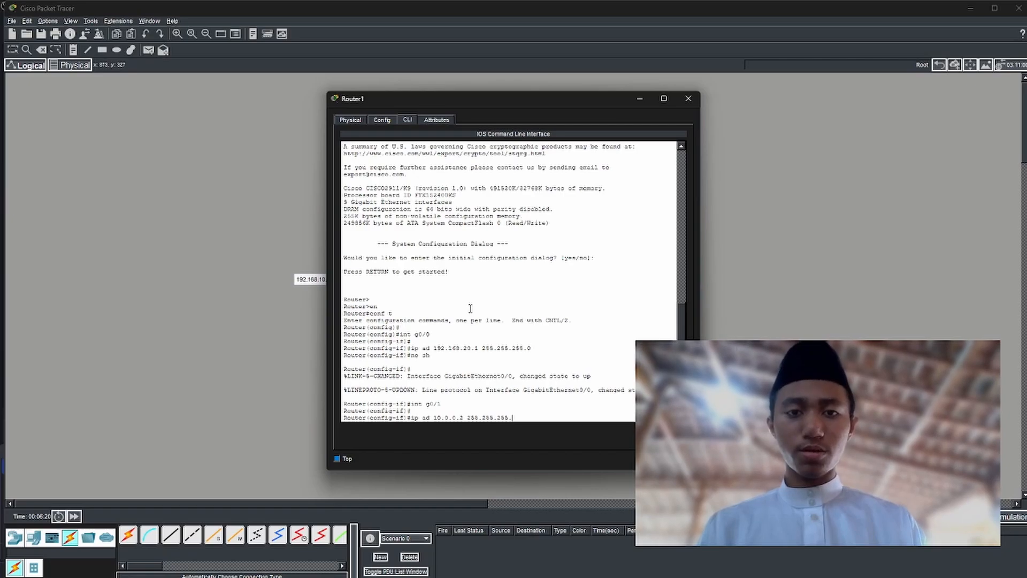
text(252)
key(Return)
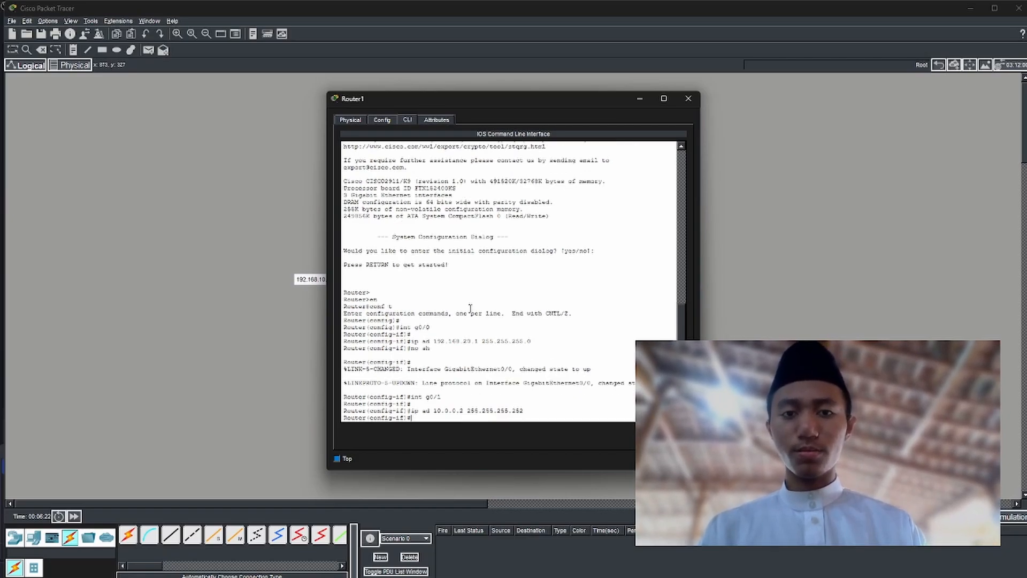
Enable Router1's g0/1 interface with no shutdown, exit interface configuration mode and return to the topology
text(no sh)
key(Return)
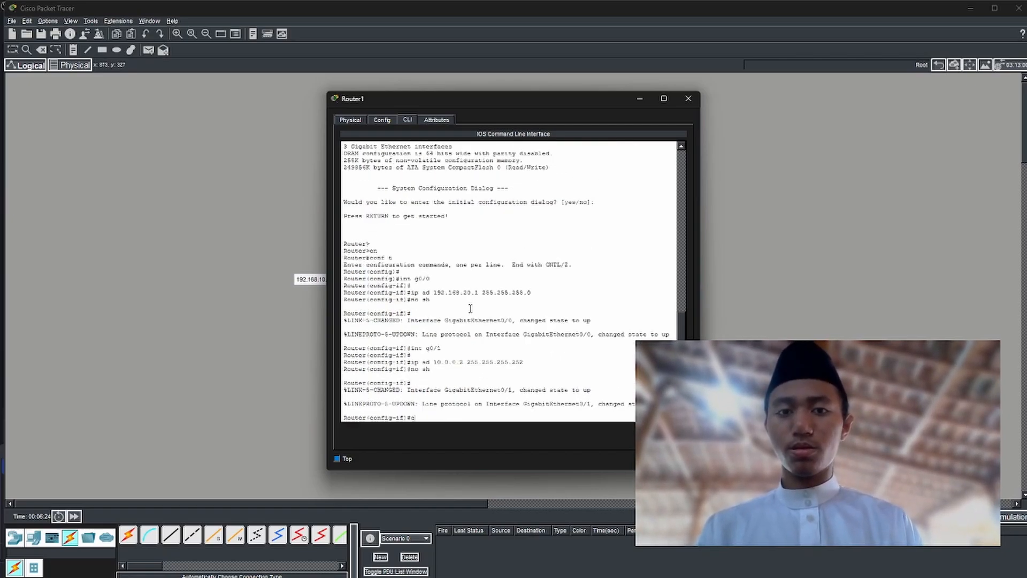
text(ex)
key(Return)
key(Return)
click(827, 220)
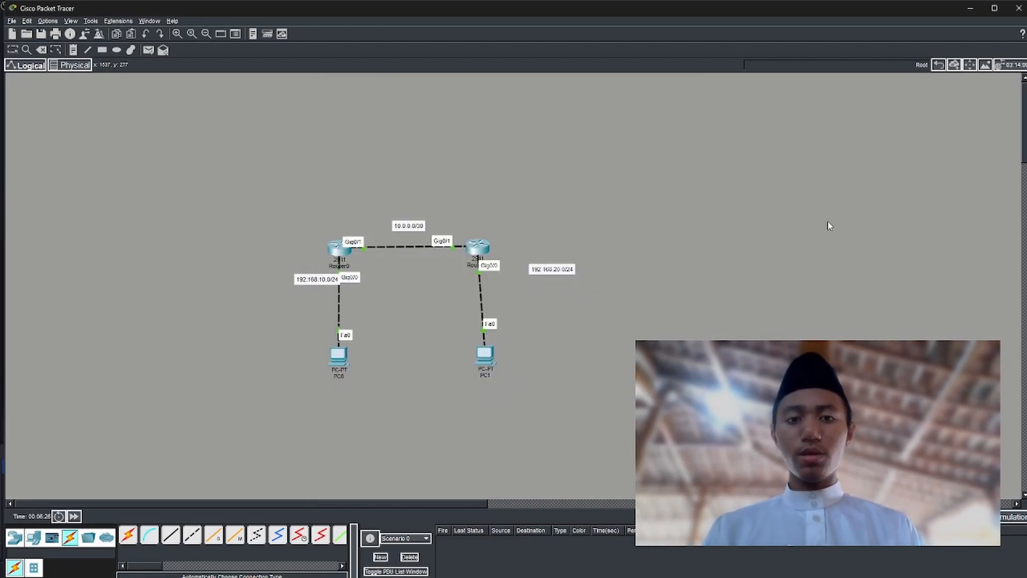
Test the link between the routers by sending a simple PDU from Router0 to Router1 and firing it
key(p)
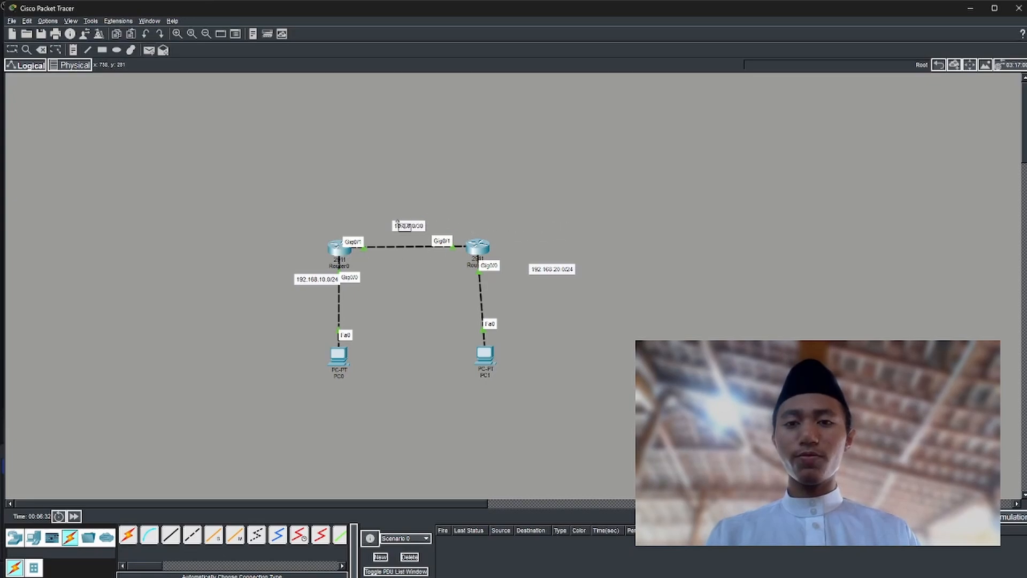
click(346, 252)
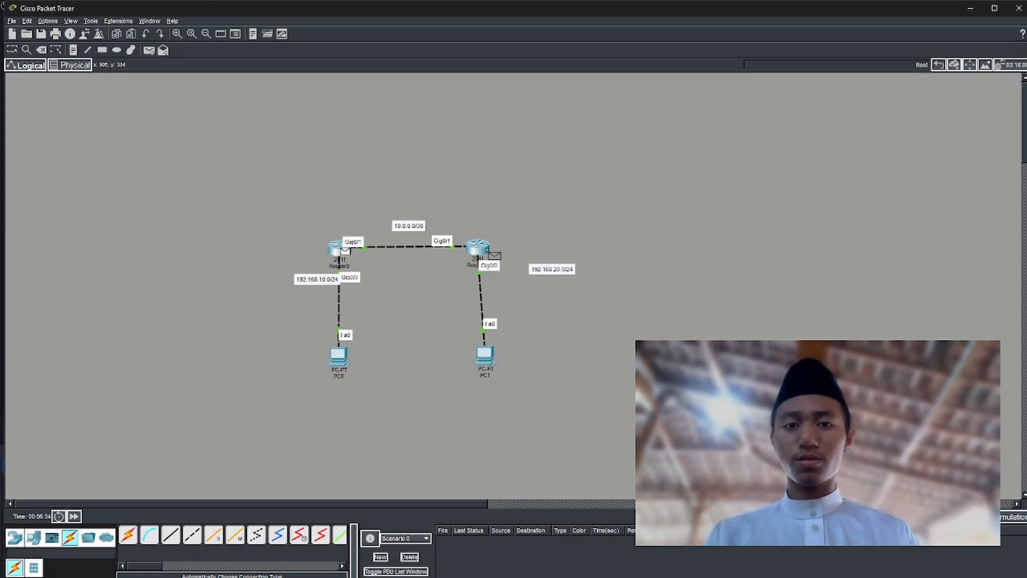
click(488, 249)
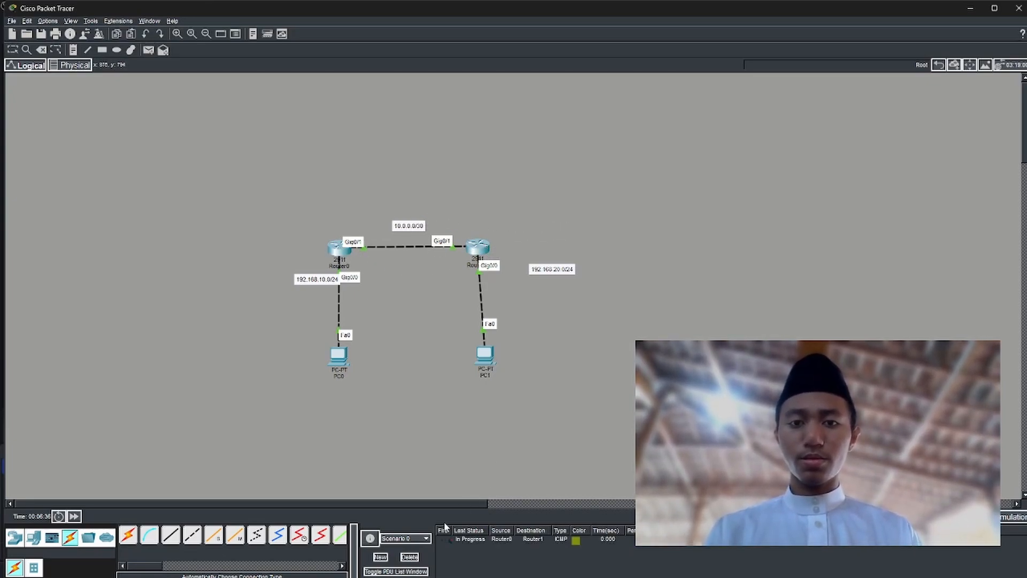
double_click(448, 538)
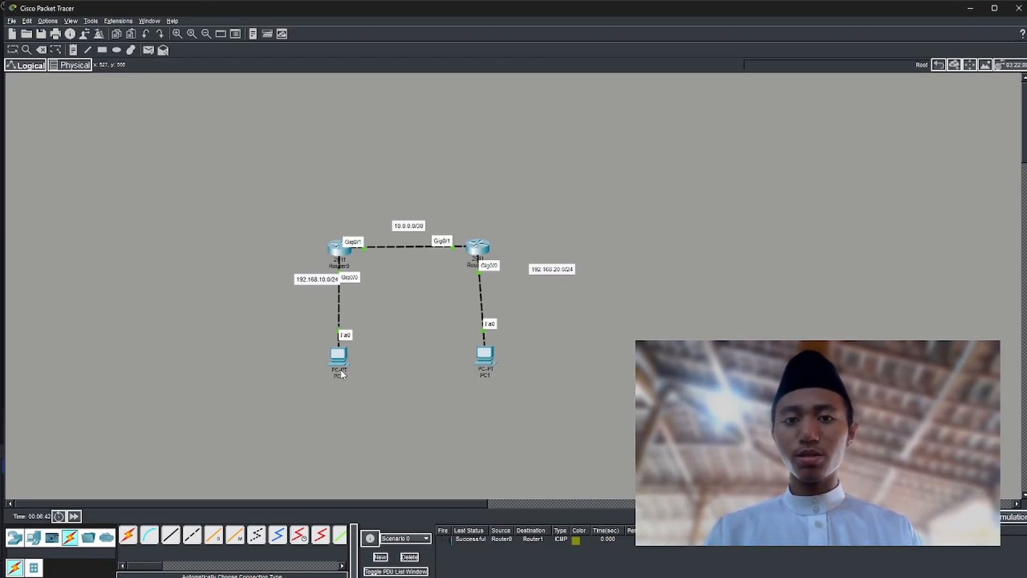
Set PC0's static IPv4 address to 192.168.10.2 with subnet mask 255.255.255.0 in its IP configuration
click(340, 361)
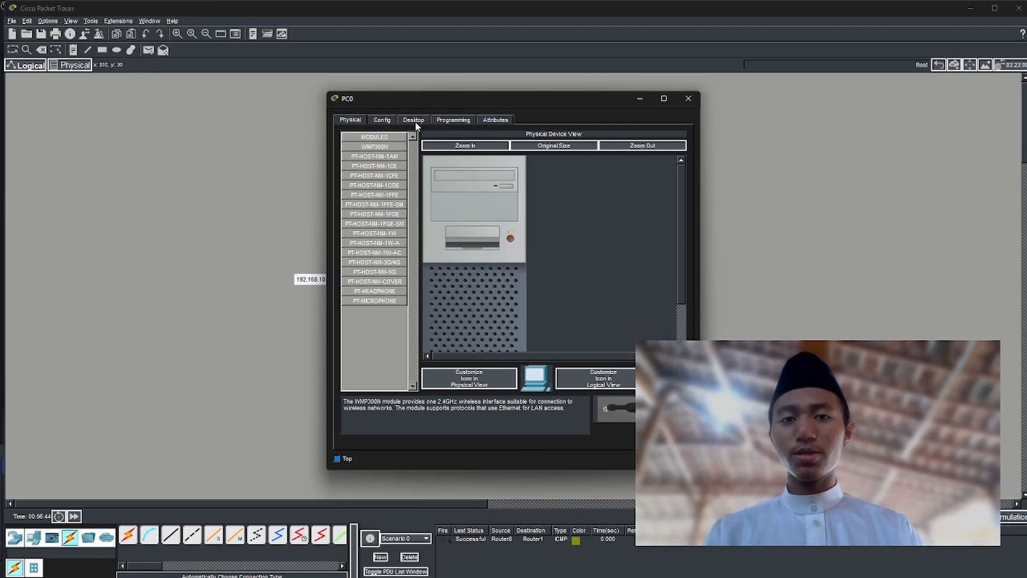
click(415, 121)
click(374, 159)
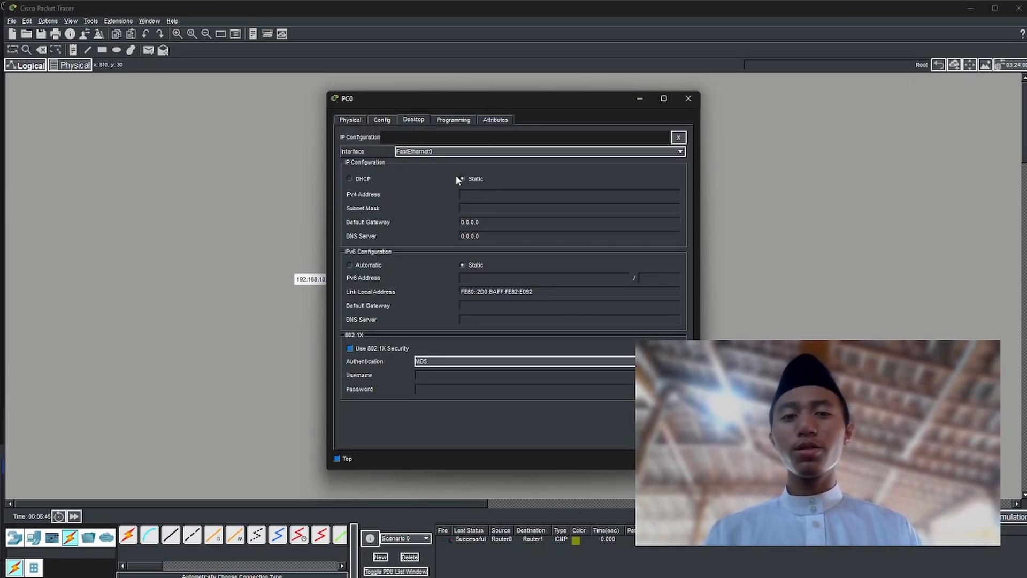
click(484, 198)
text(1)
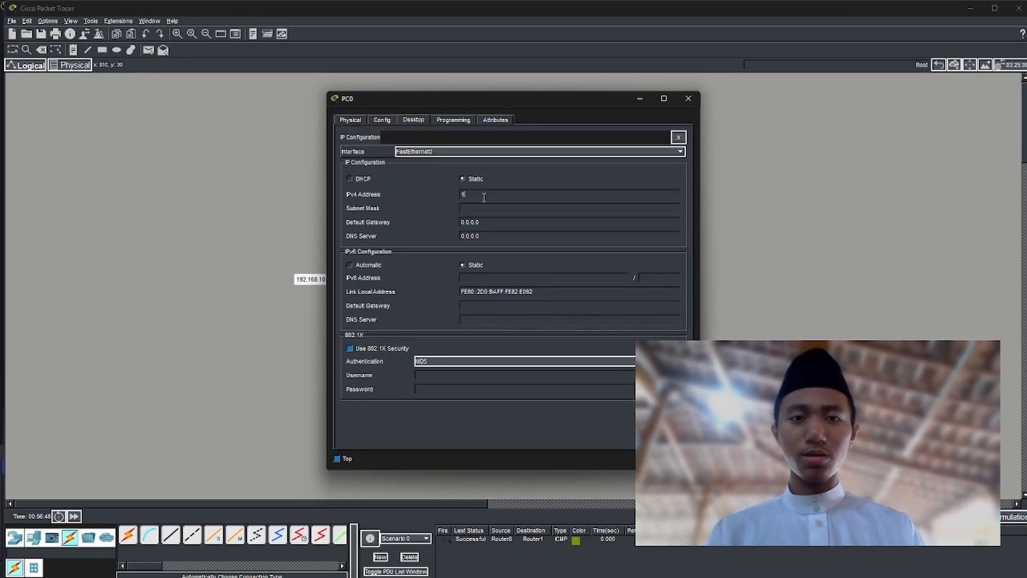
text(92.168.10.)
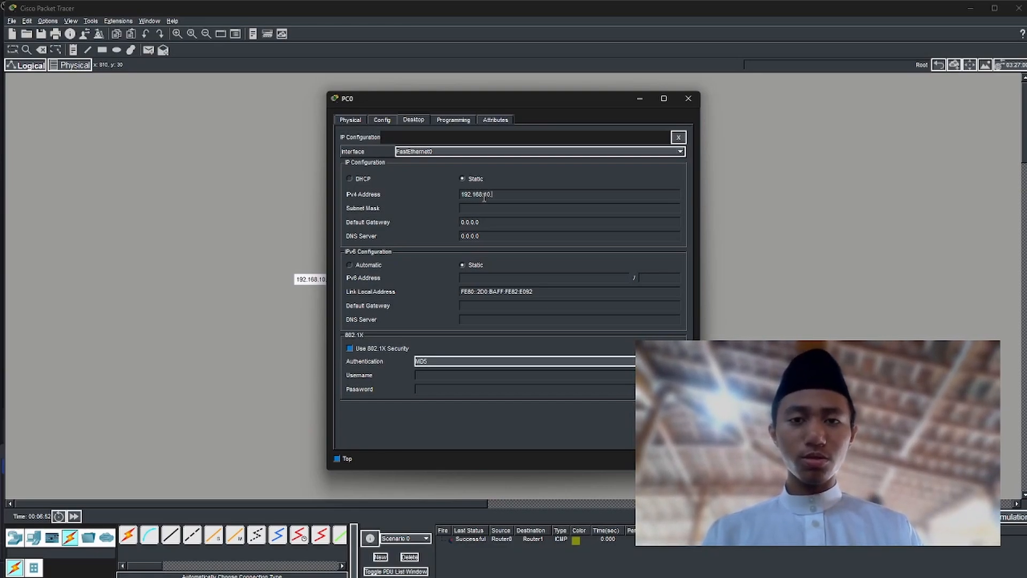
text(2)
key(Tab)
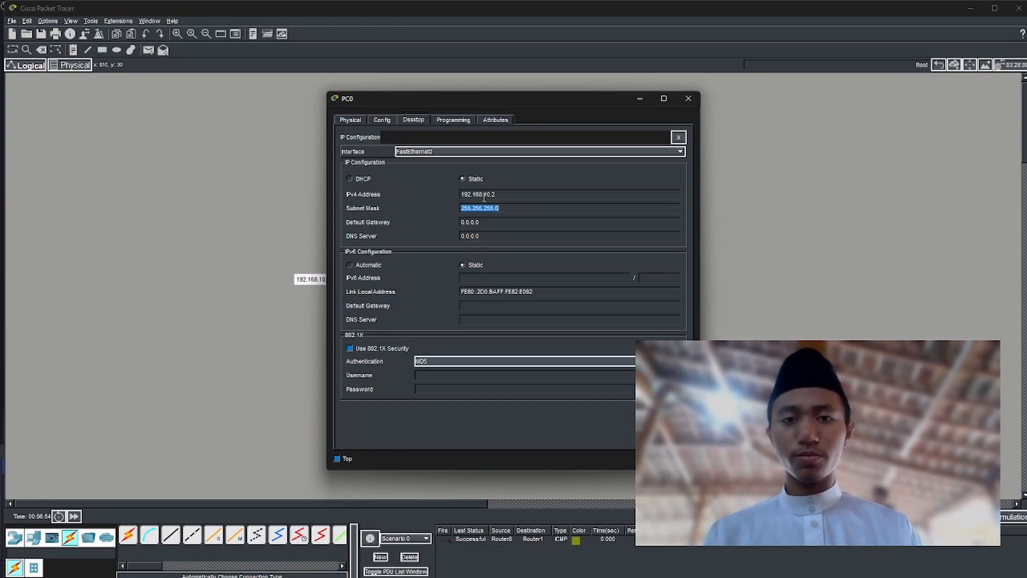
Set PC0's default gateway to 192.168.10.1 and close its configuration window
key(Tab)
text(192.168.)
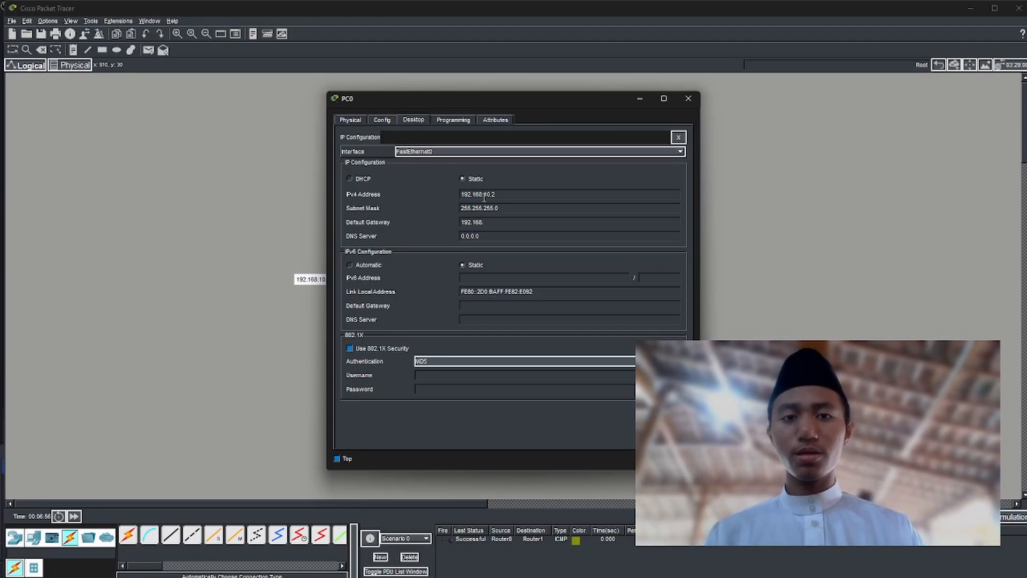
text(10)
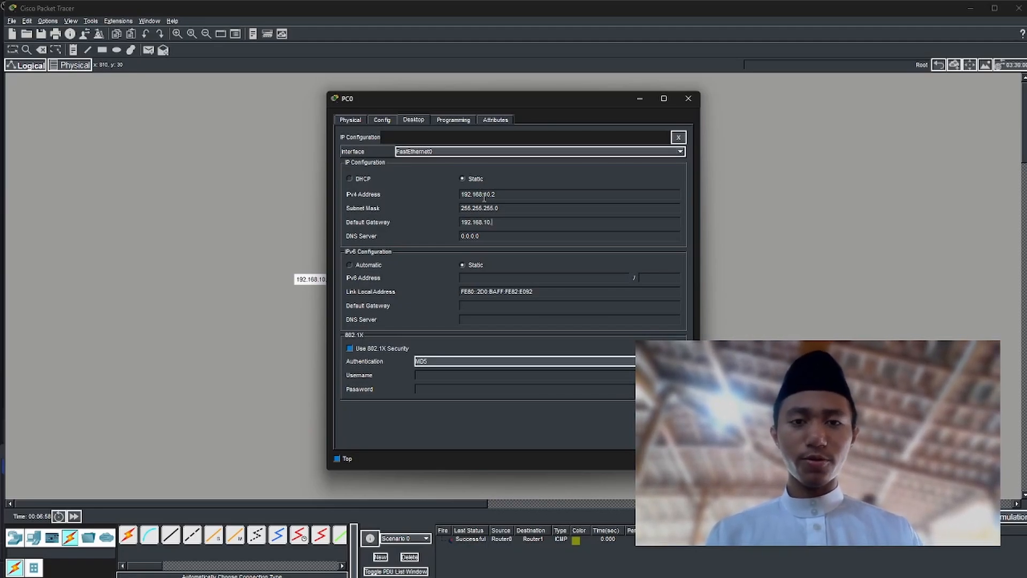
text(.1)
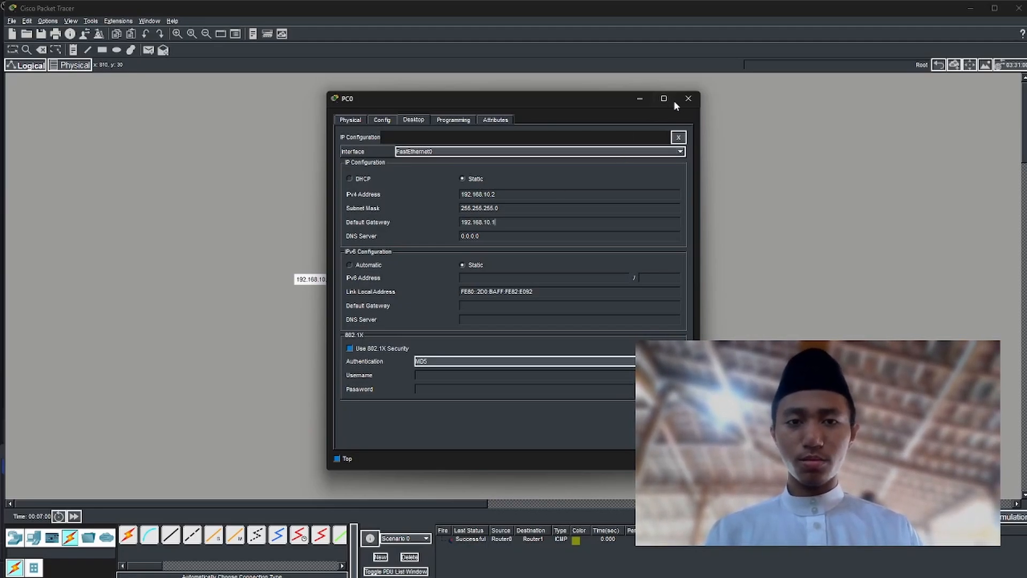
click(687, 99)
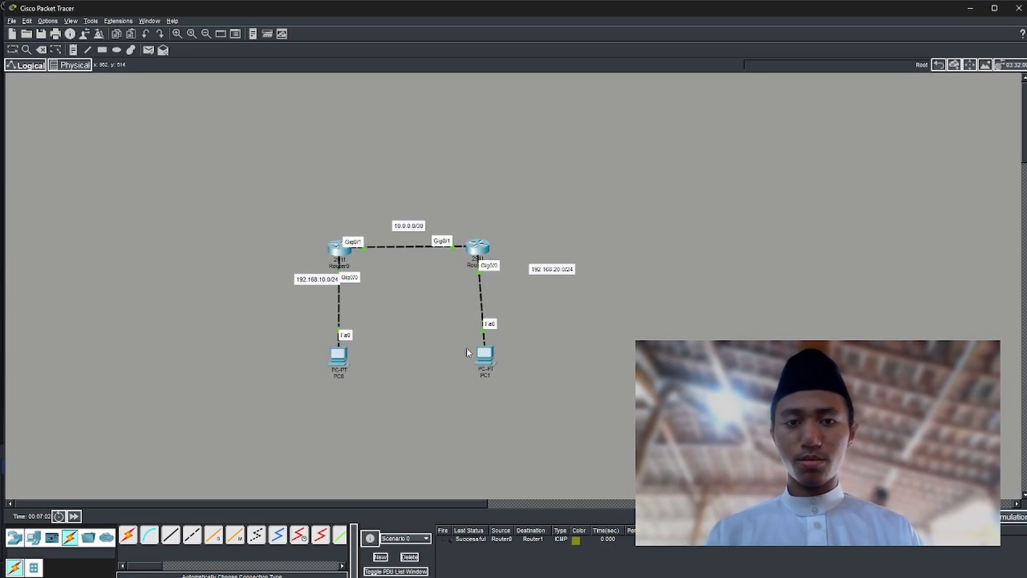
Set PC1's static IPv4 address to 192.168.20.2 with subnet mask 255.255.255.0 in its IP configuration
click(479, 358)
click(417, 120)
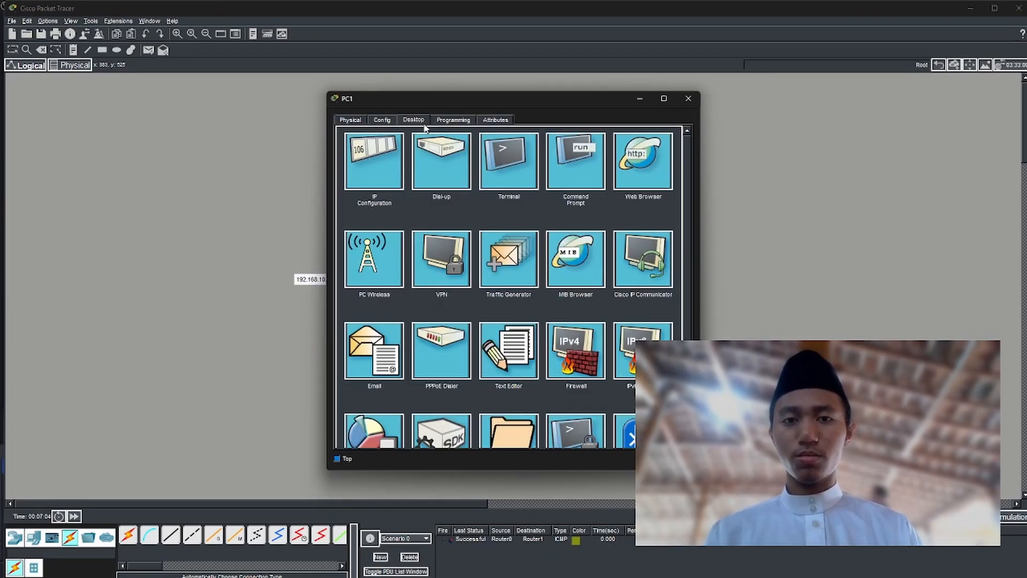
click(355, 186)
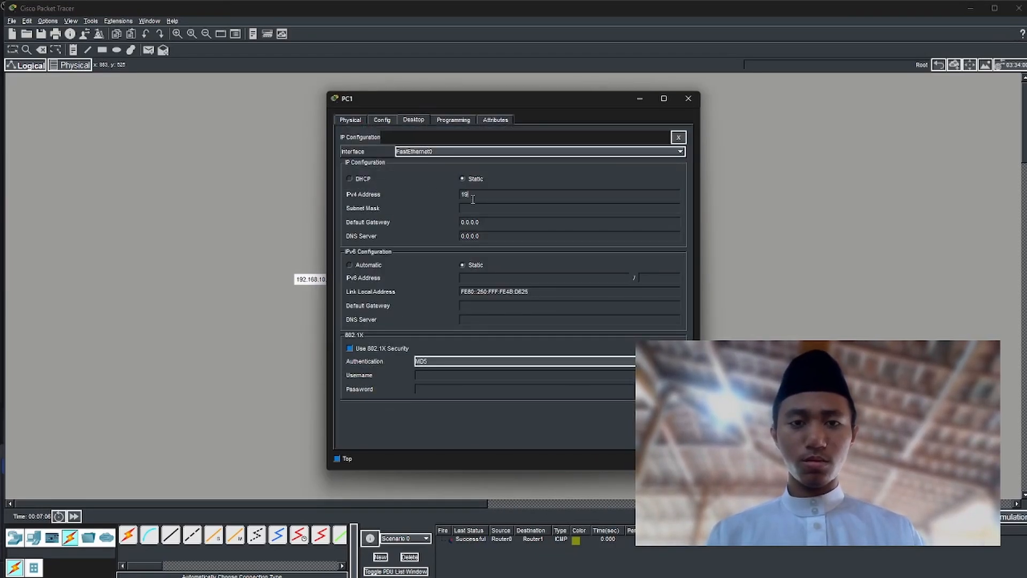
click(473, 199)
text(192.168.20.)
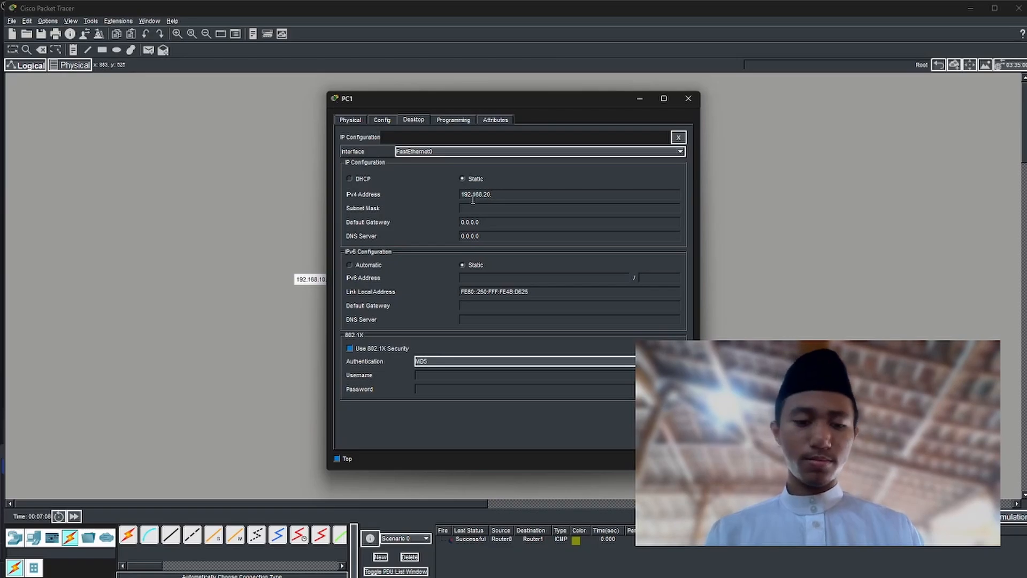
text(2)
key(Tab)
Enter PC1's default gateway on the 192.168.20.0/24 network and close its configuration window
key(Tab)
text(192.168.2)
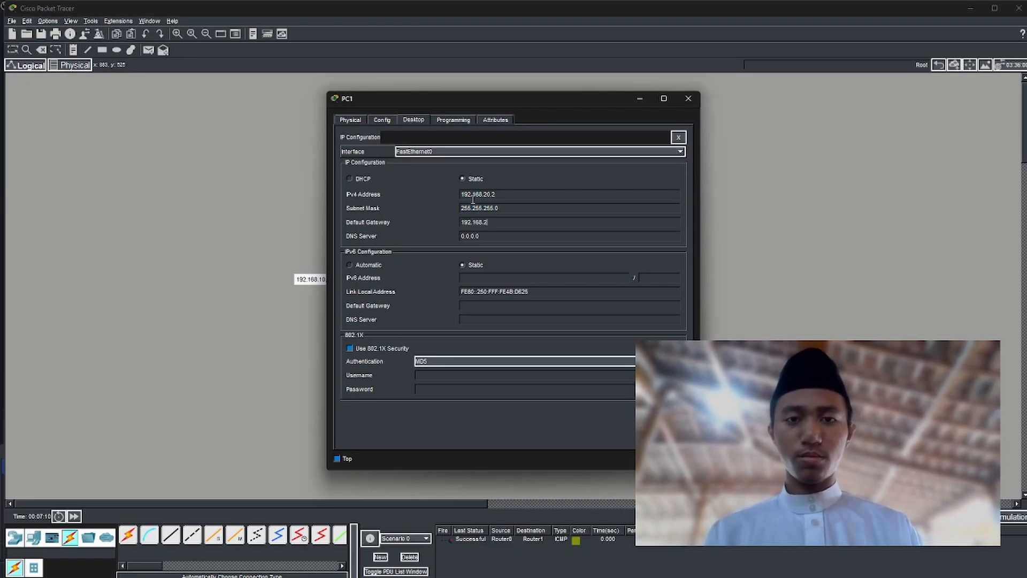
click(682, 103)
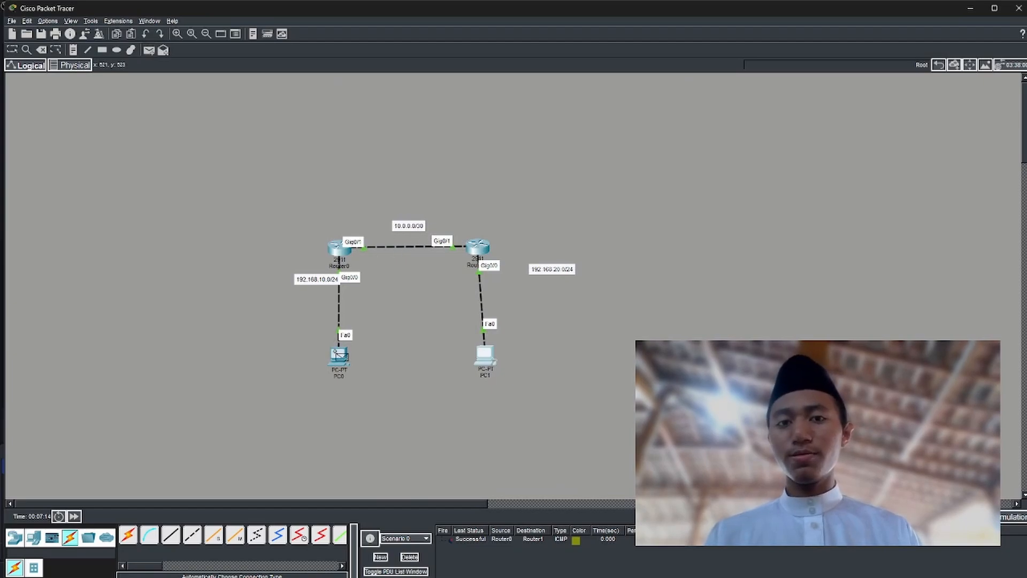
Test both LAN links by sending a simple PDU from PC0 to Router0 and another from PC1 to Router1
click(340, 355)
click(339, 247)
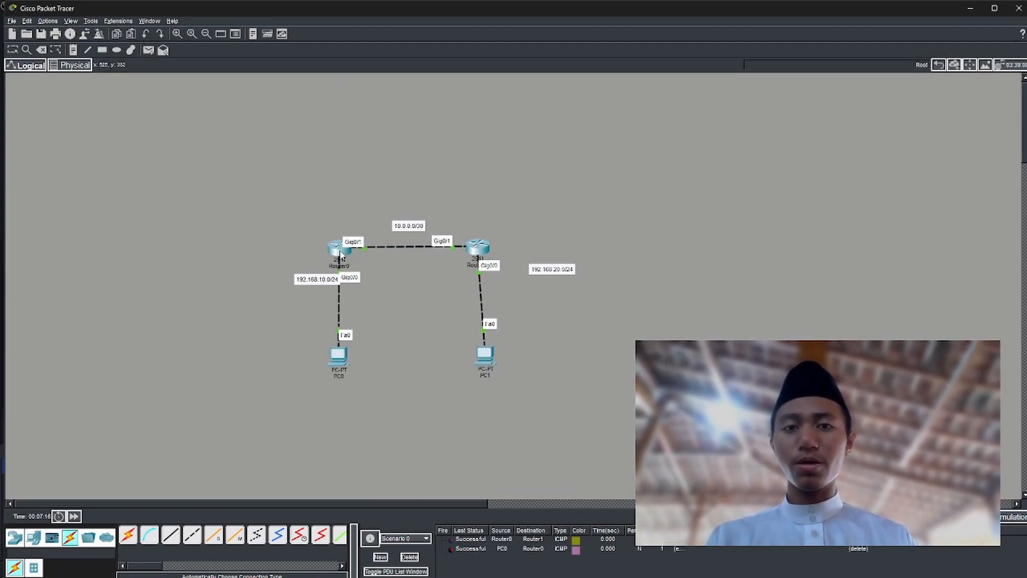
key(p)
click(485, 354)
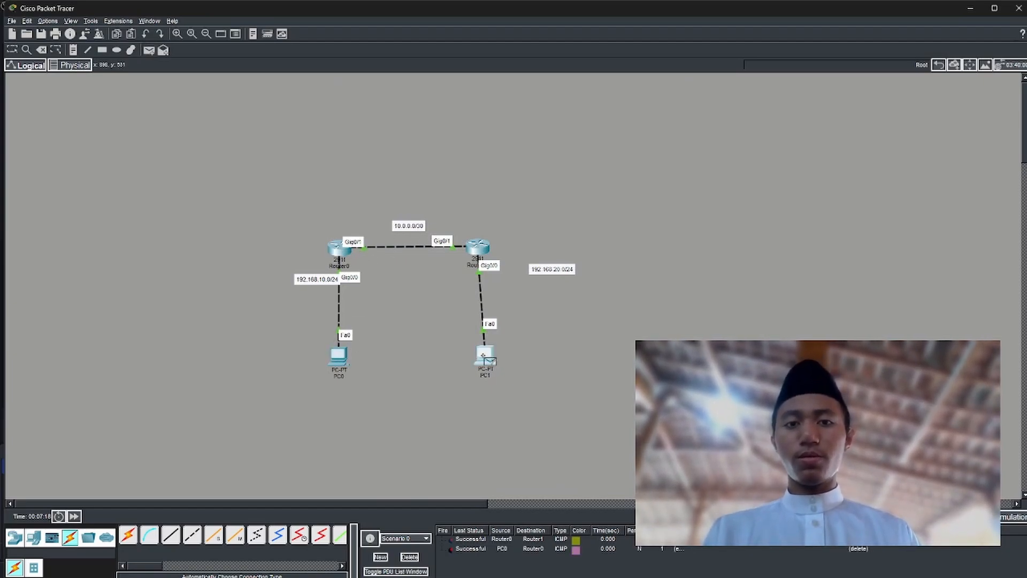
click(492, 248)
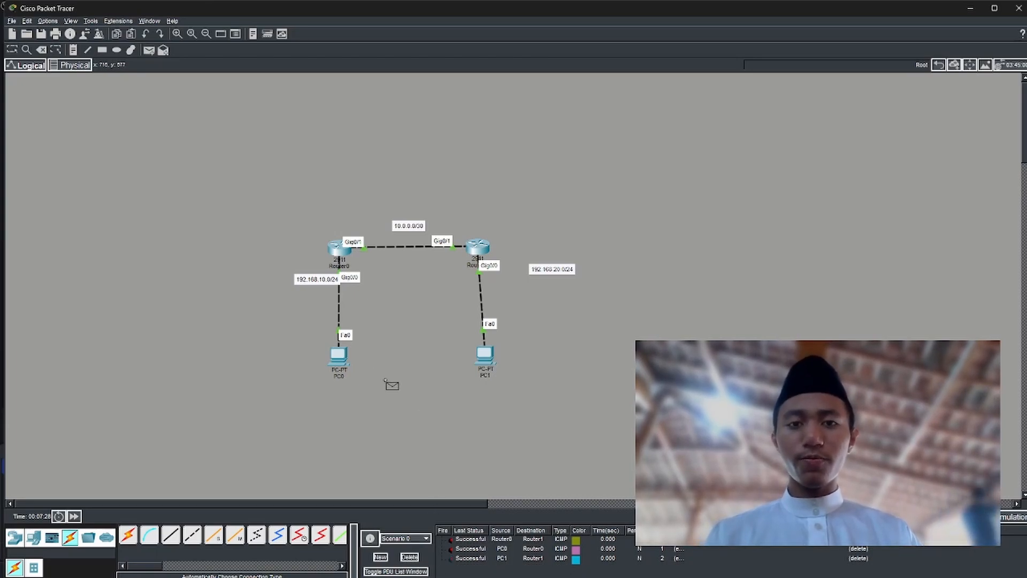
Send a simple PDU from PC0 to PC1, and delete the scenario to clear the PDU list
click(340, 356)
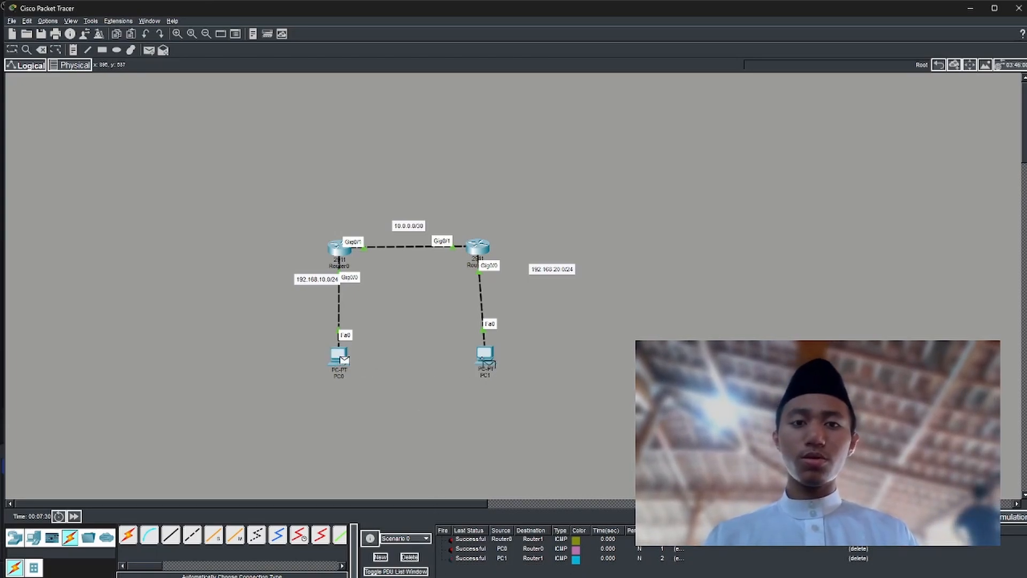
click(485, 359)
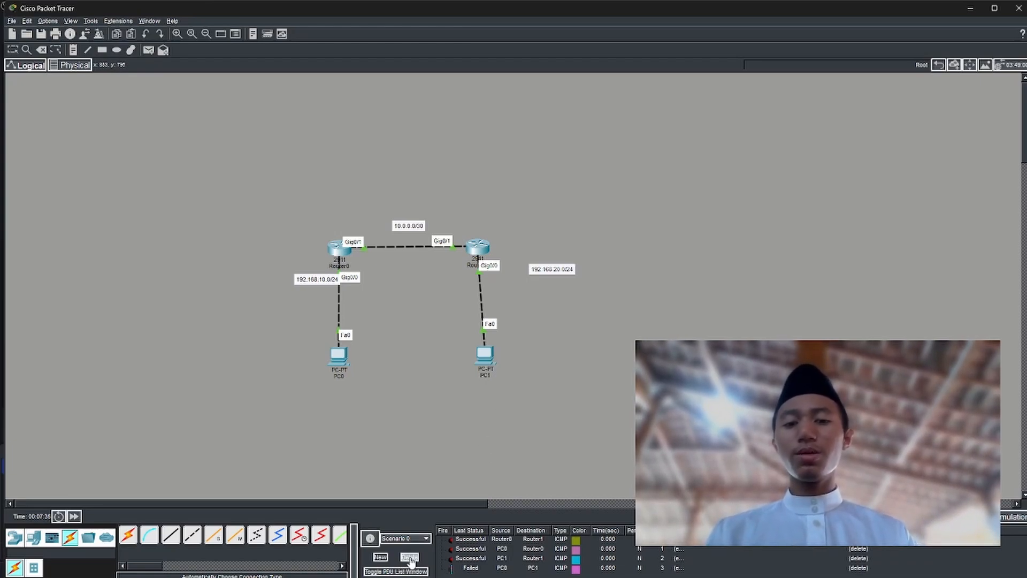
click(410, 558)
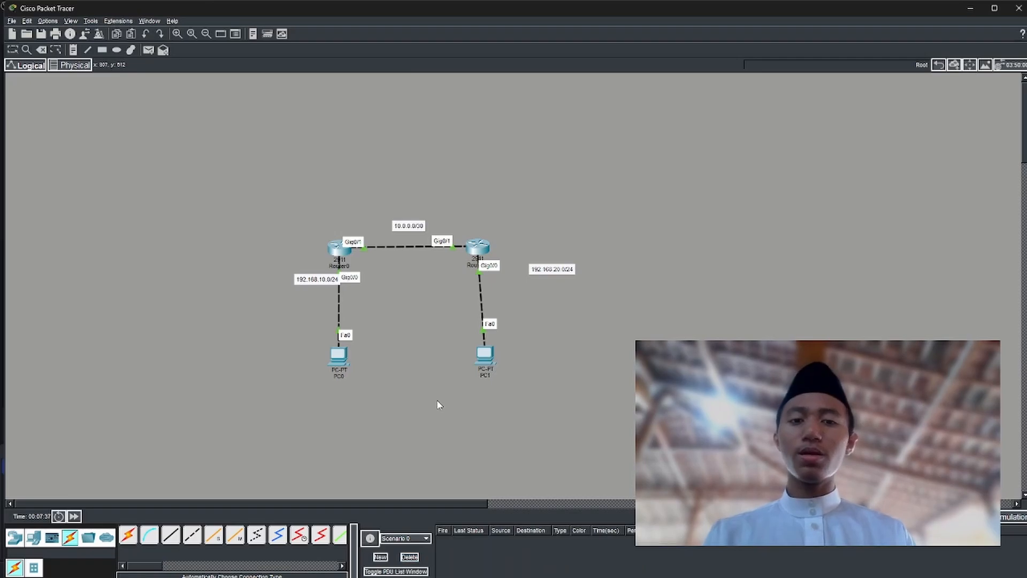
Start EIGRP routing on Router0 with autonomous system number 1 using router eigrp 1
click(337, 247)
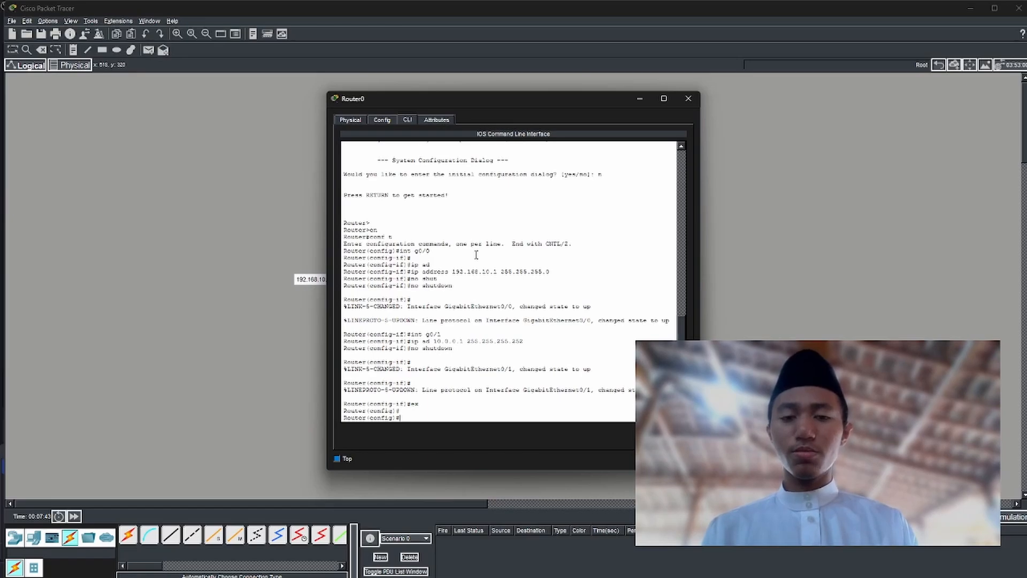
text(rou)
key(Tab)
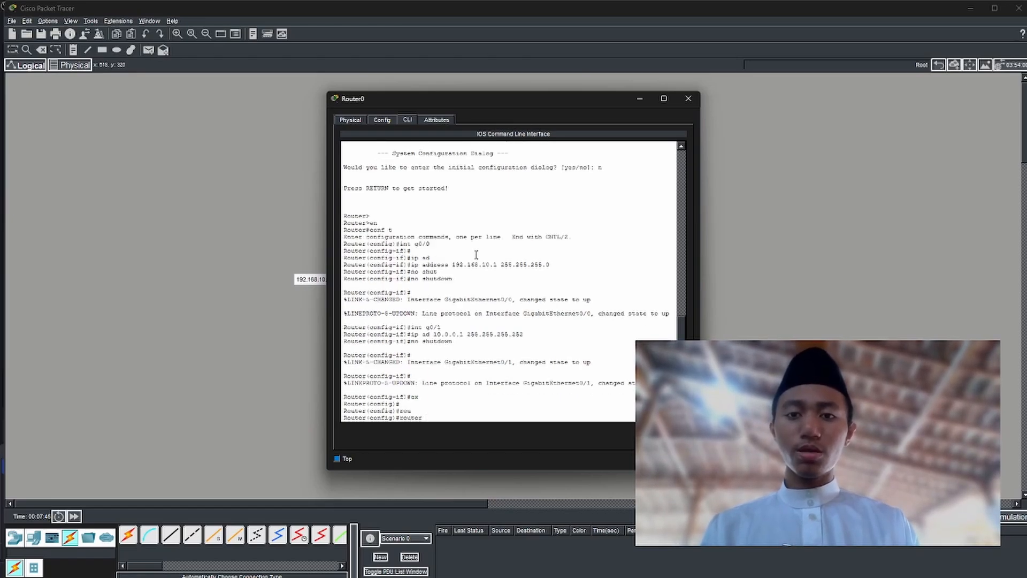
text(ei)
key(Tab)
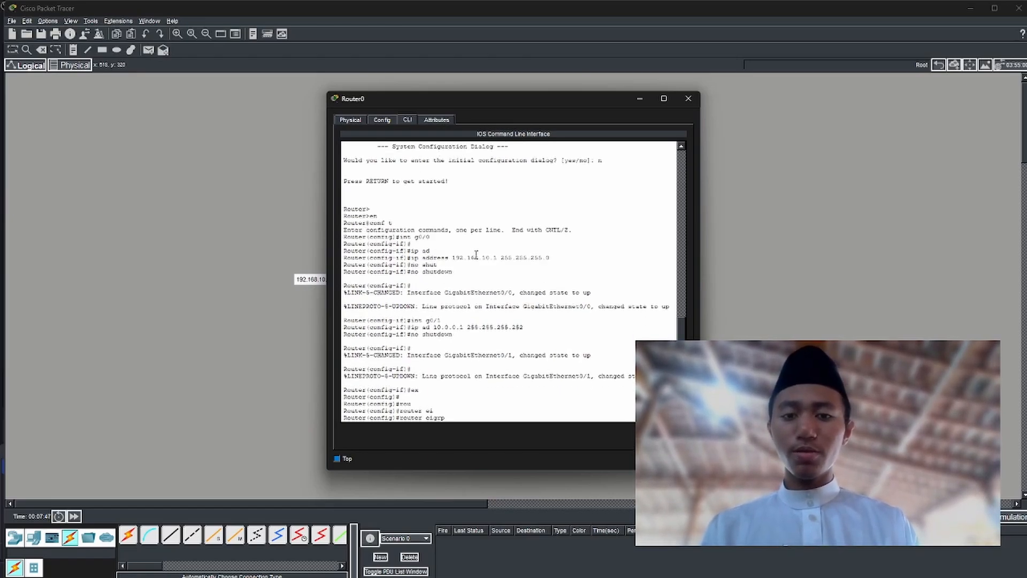
text(?)
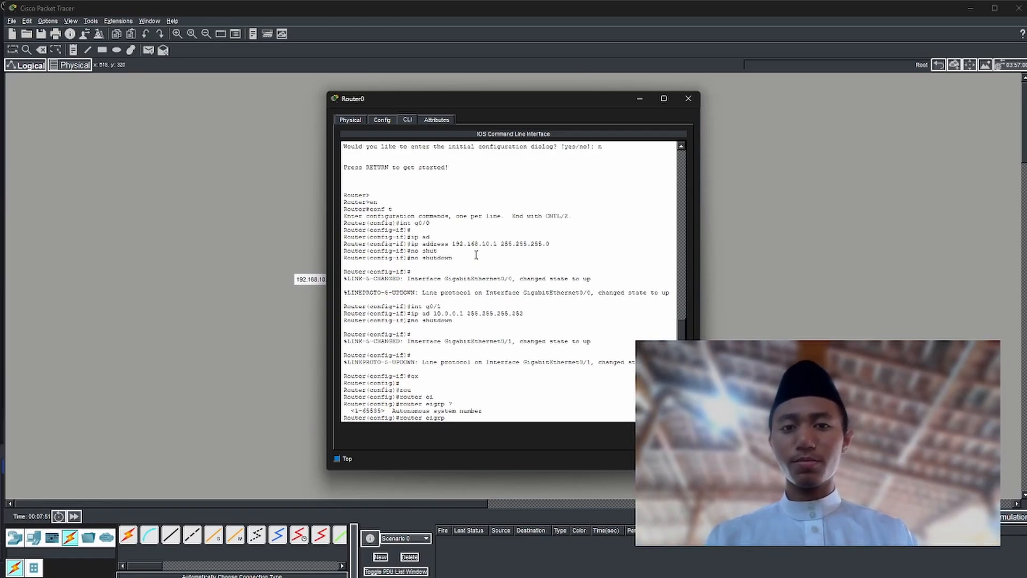
text(1)
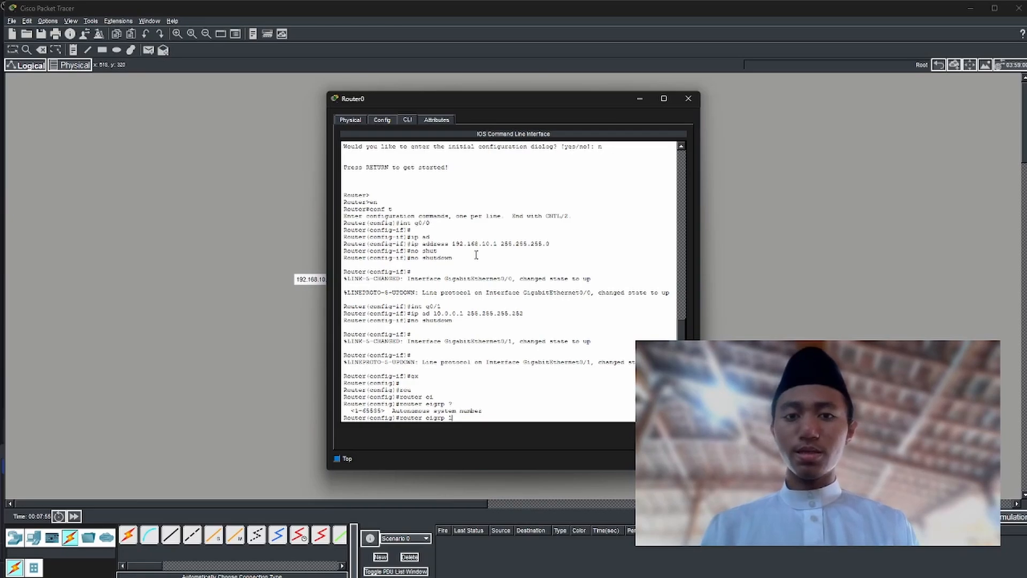
key(Return)
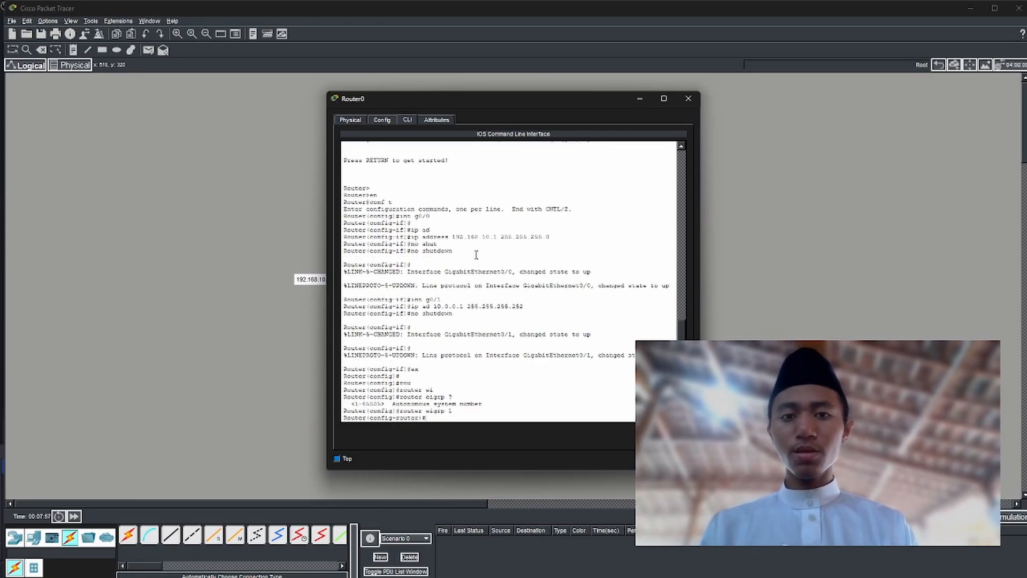
List the commands available in Router0's EIGRP configuration mode and check the network labels in the topology
key(Return)
text(?)
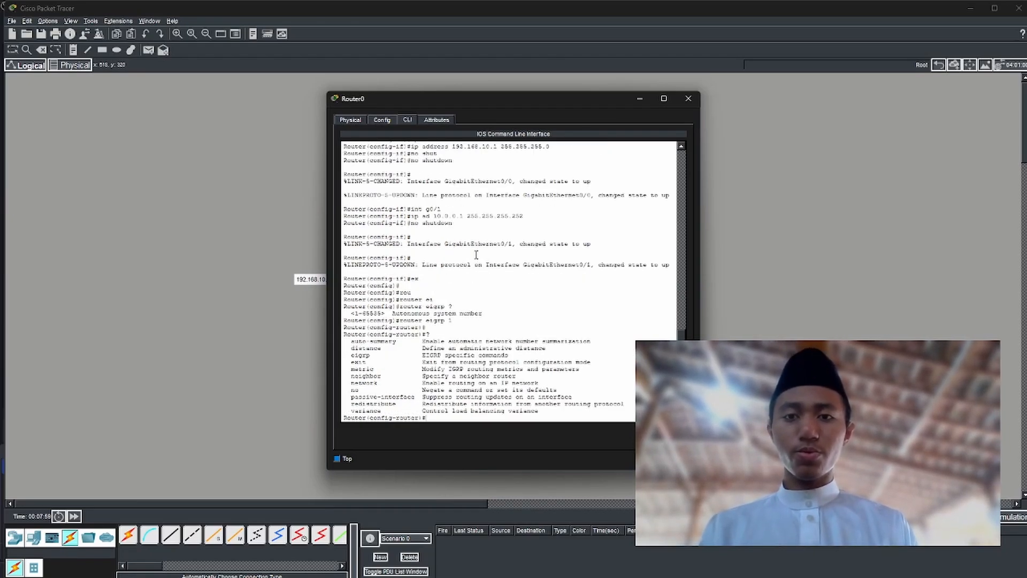
click(271, 261)
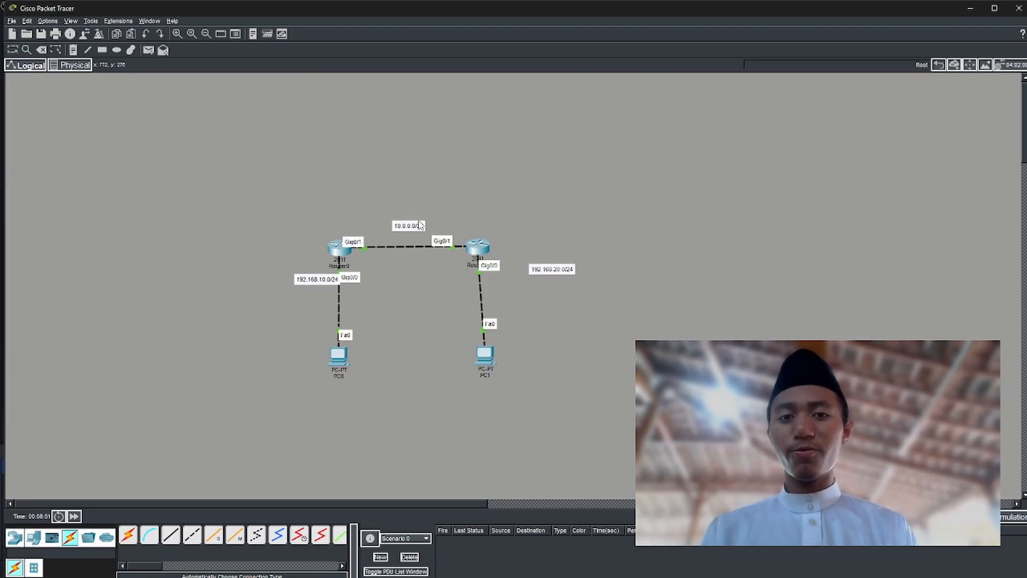
click(337, 260)
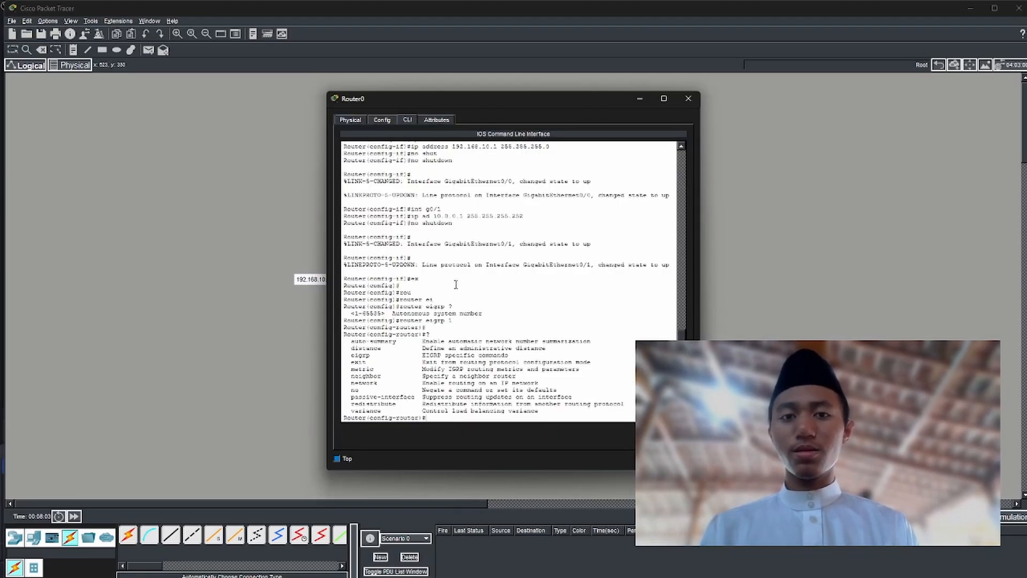
Add network 192.168.10.0 with wildcard mask 0.0.0.255 to Router0's EIGRP process, checking the command's help for the wildcard argument
text(net)
key(Tab)
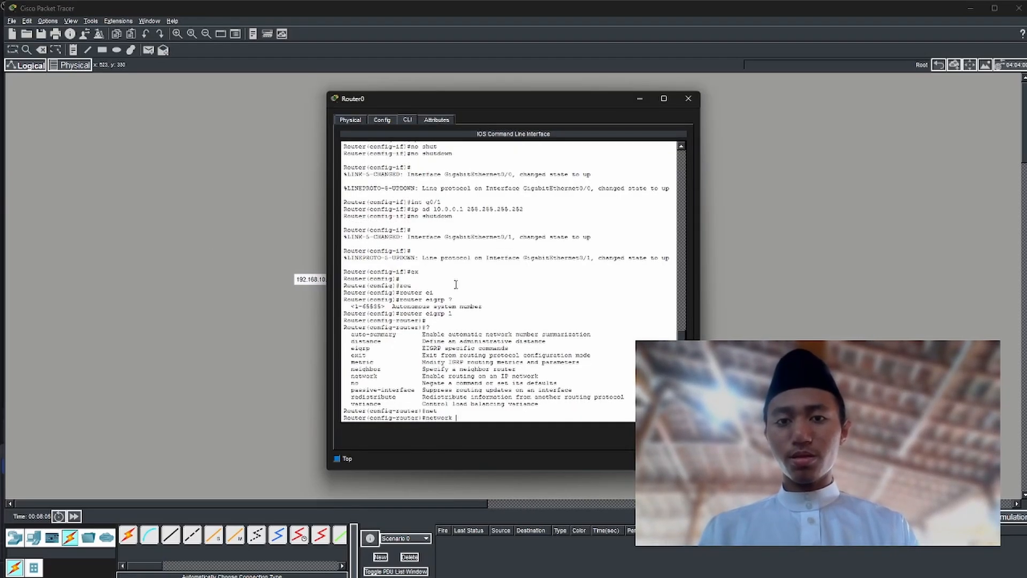
text(19)
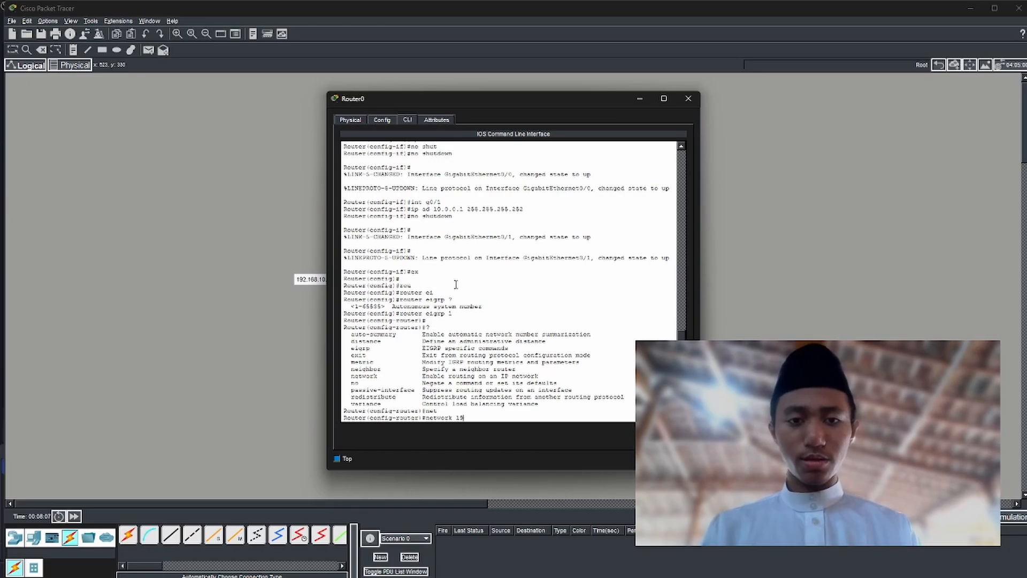
text(2.168.10)
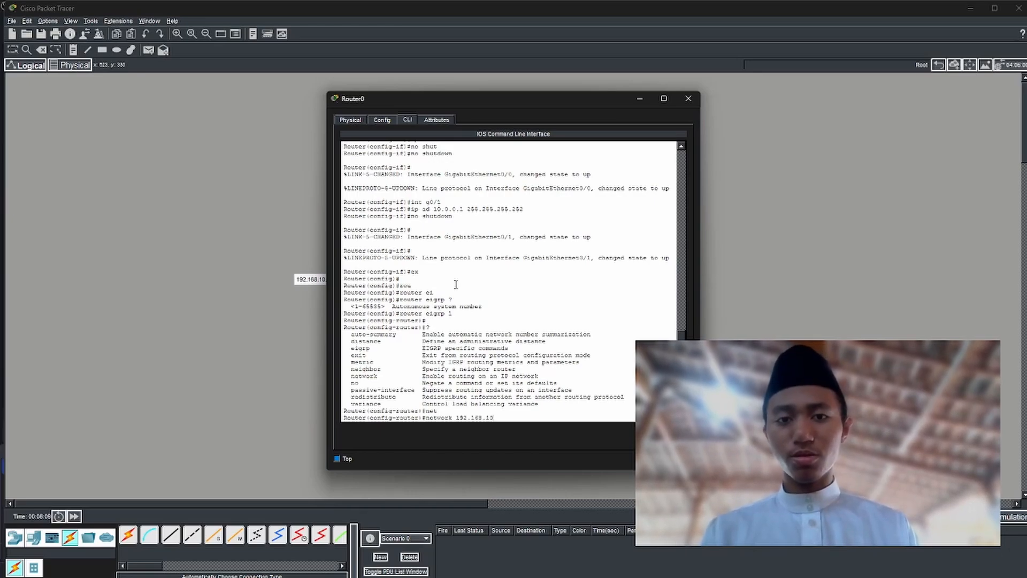
text(.0)
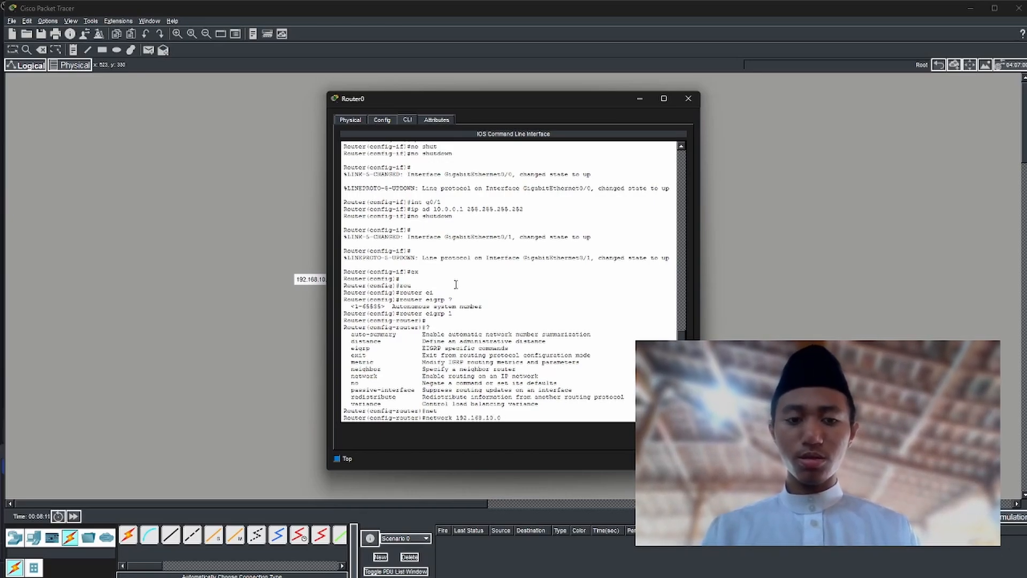
text( ?)
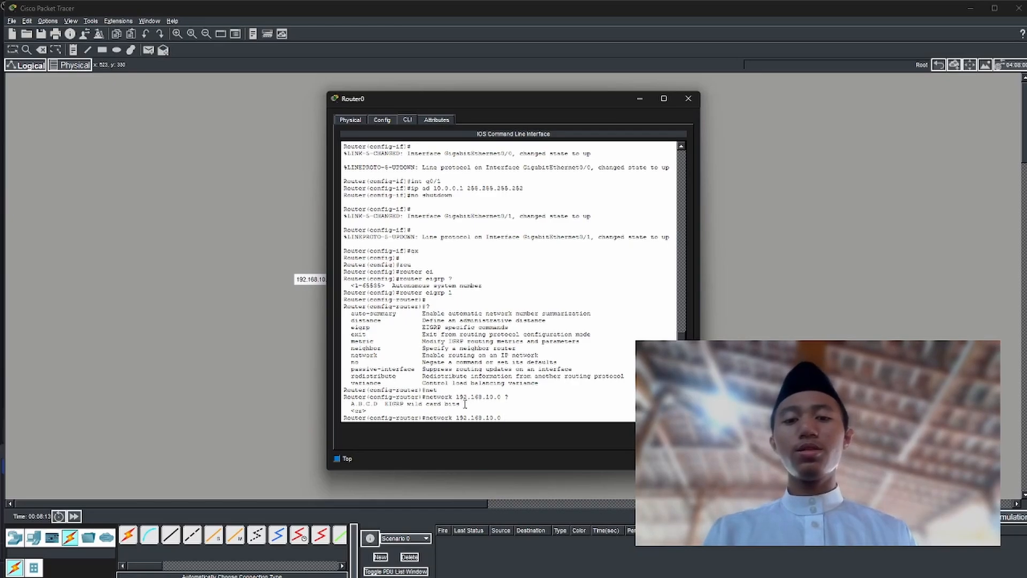
drag(459, 404, 345, 405)
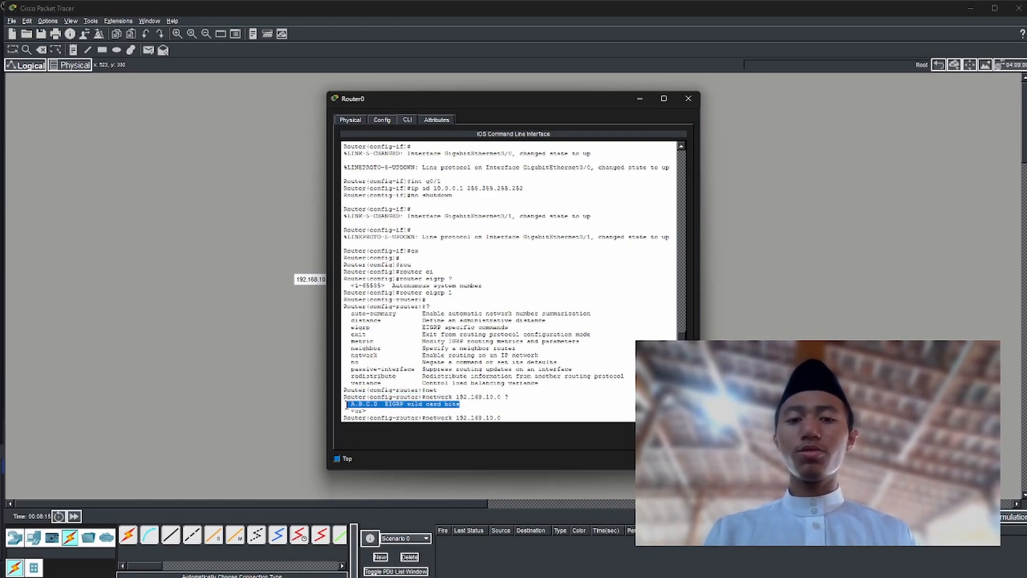
click(346, 405)
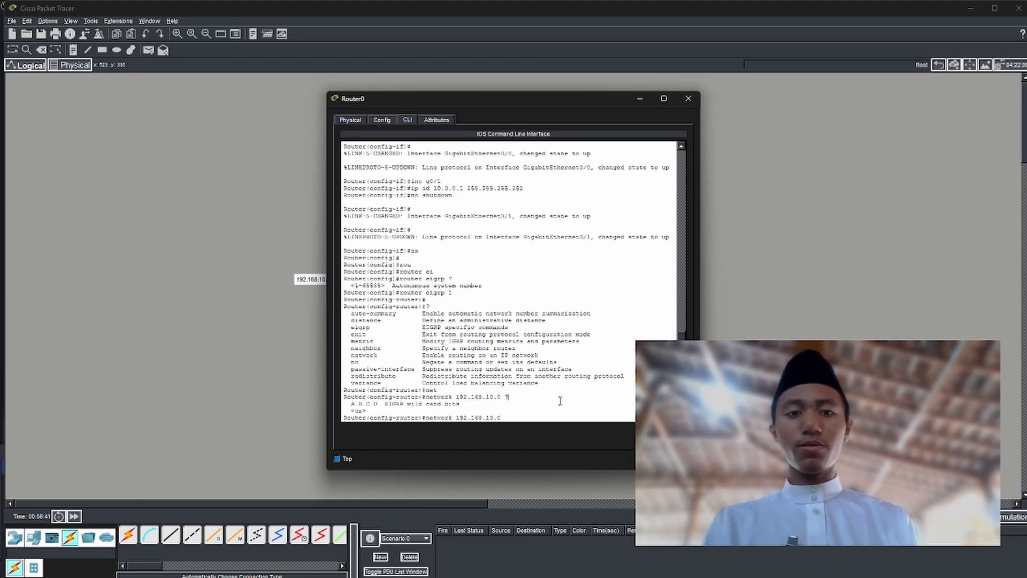
text(0.0.)
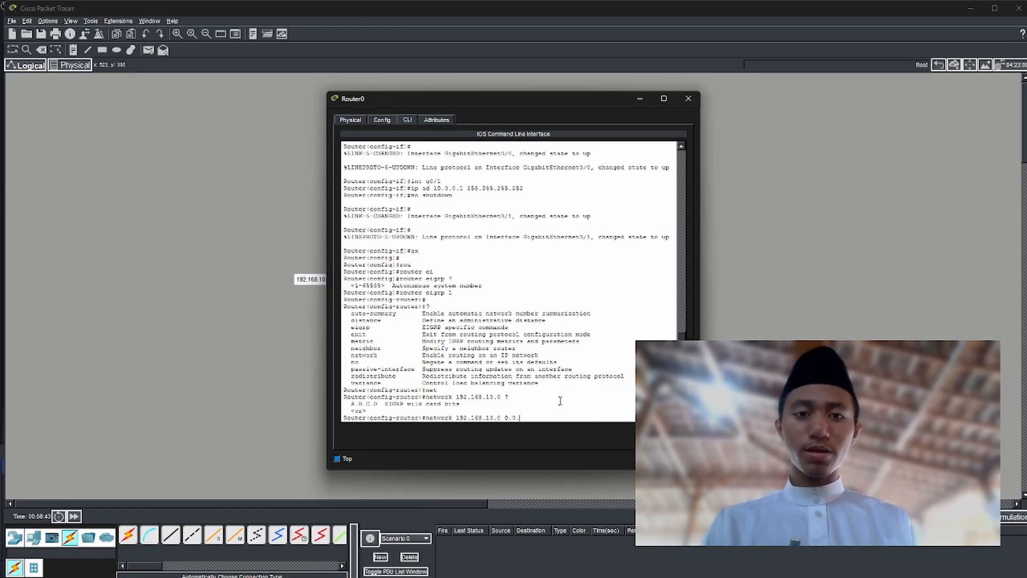
text(0.)
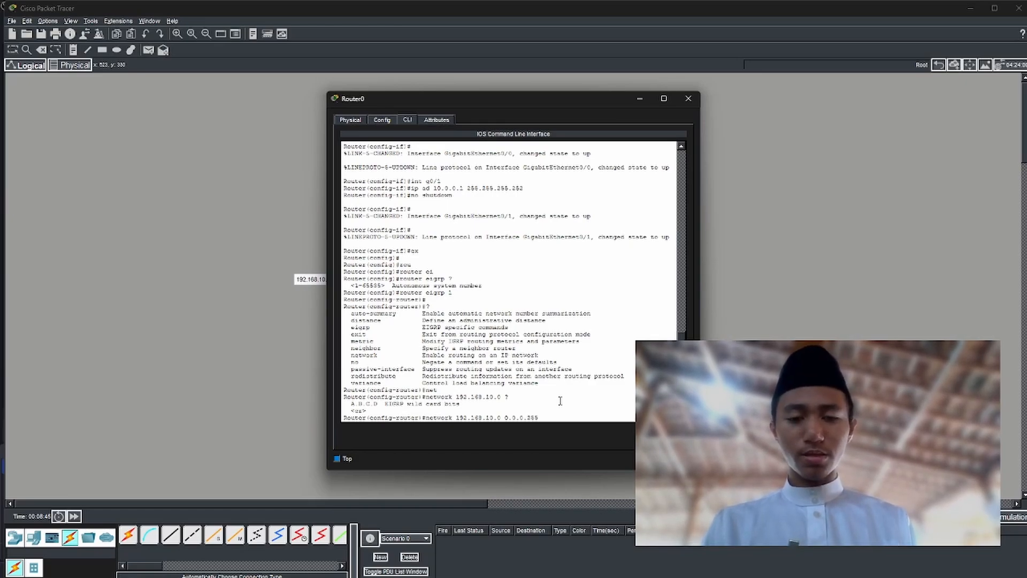
text(255)
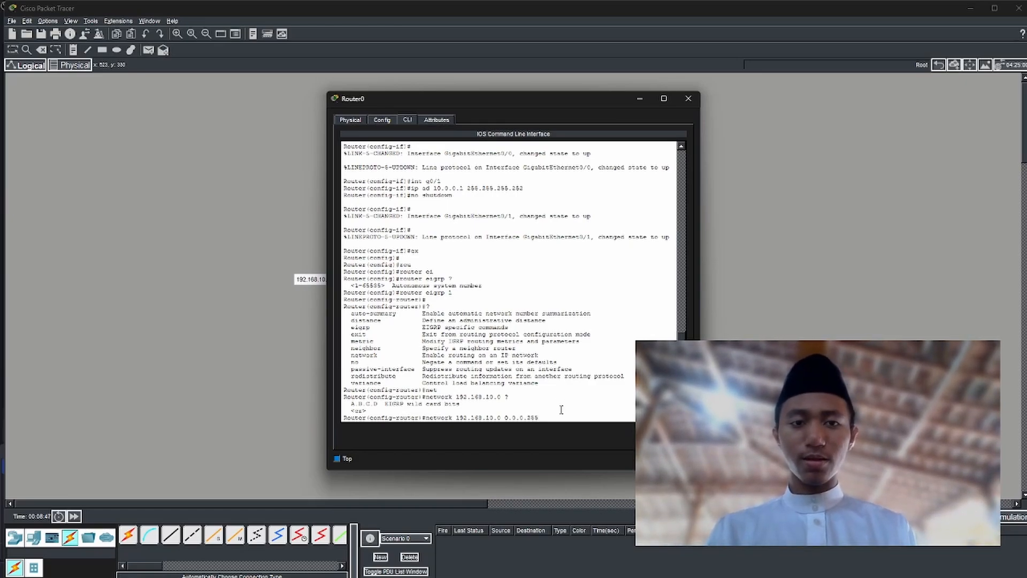
key(Return)
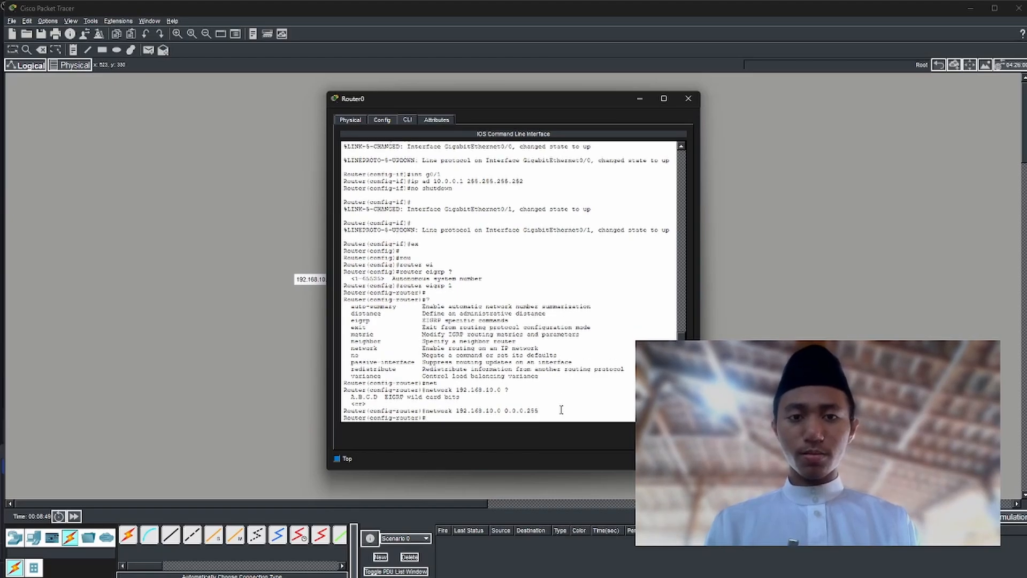
Add the inter-router network 10.0.0.0 with wildcard mask 0.0.0.3 to Router0's EIGRP process
text(net)
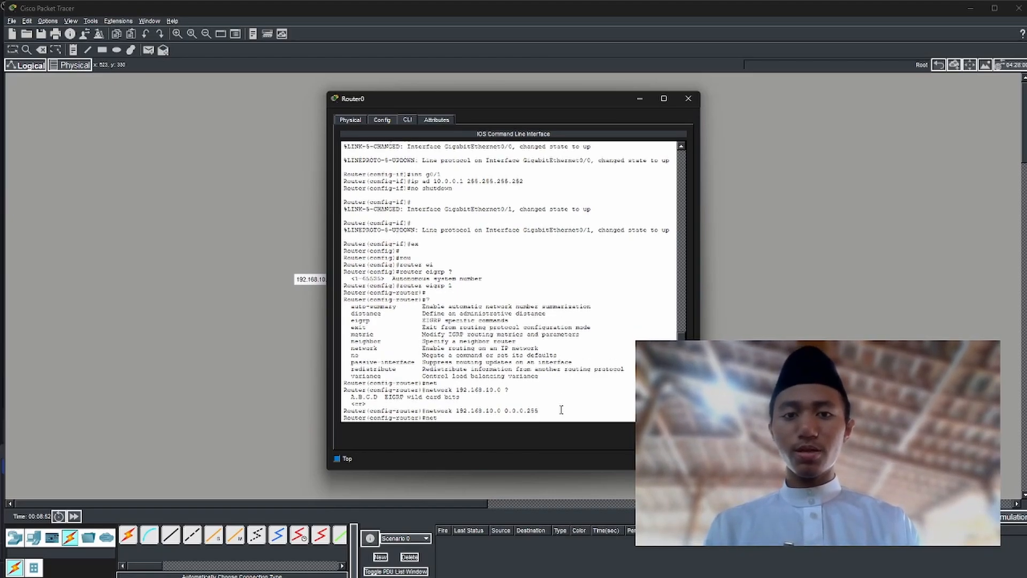
click(812, 277)
click(338, 247)
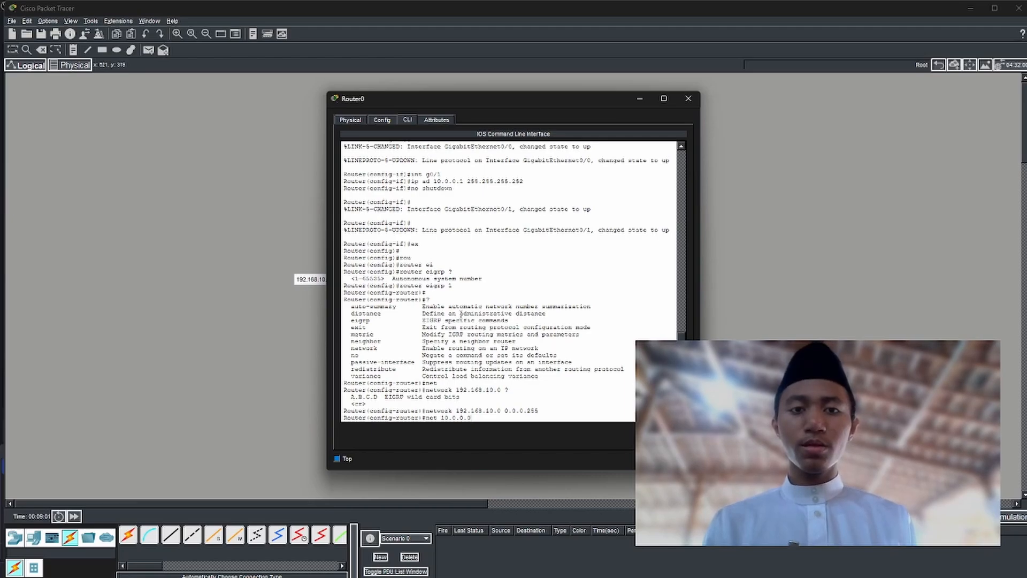
text(0.0.0)
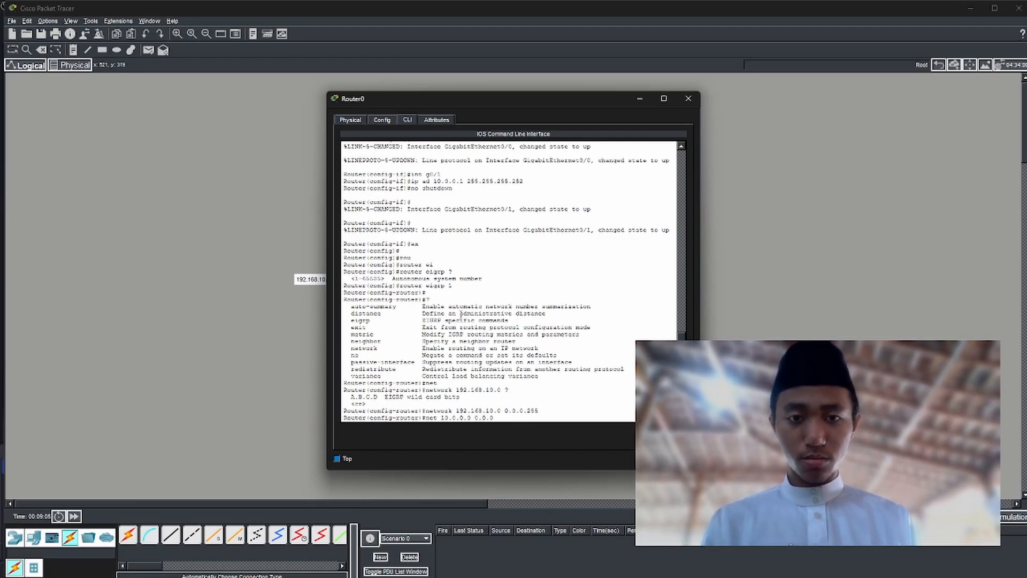
text(.3)
key(Return)
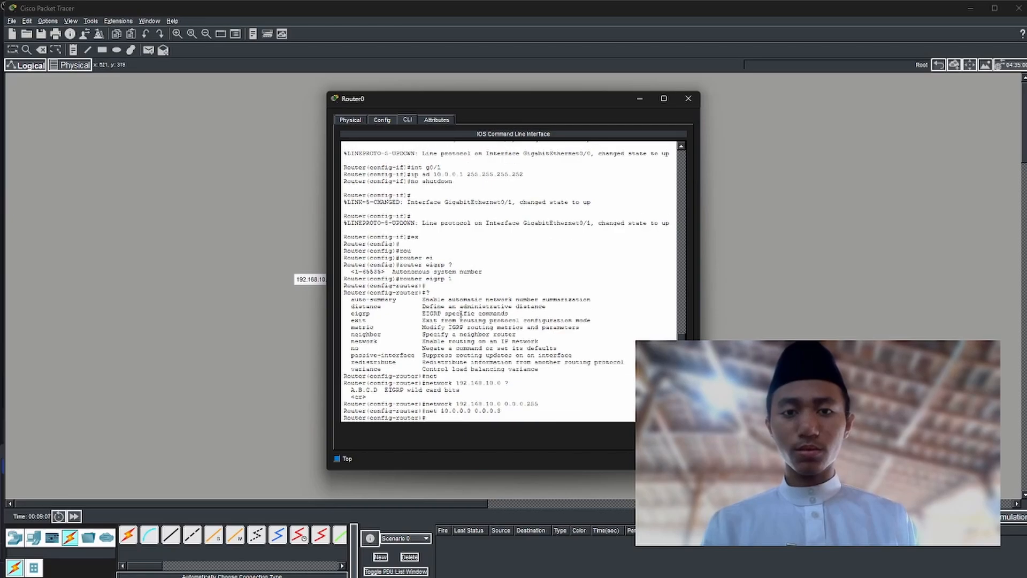
Disable automatic route summarization in Router0's EIGRP process with no auto-summary
click(713, 324)
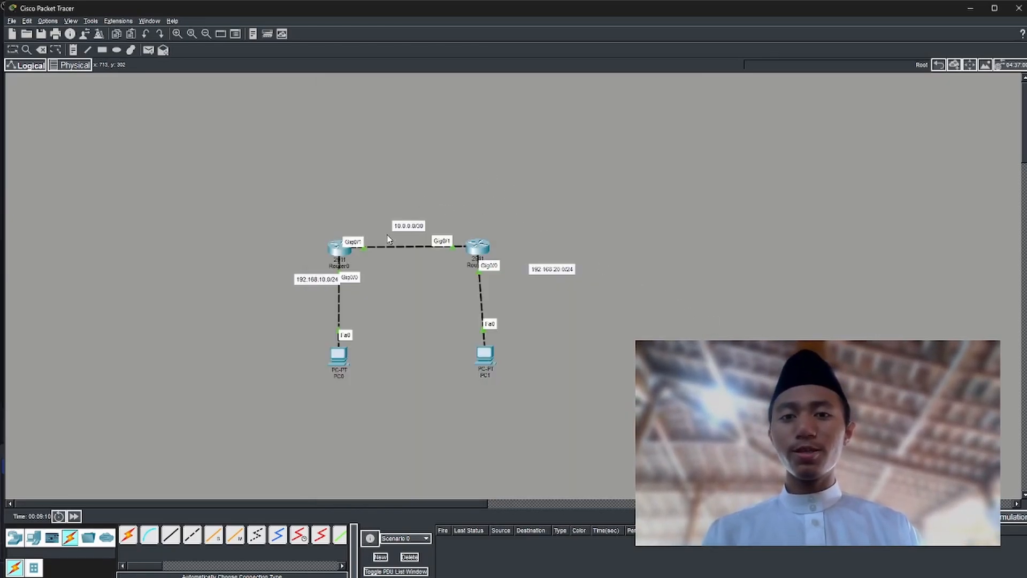
click(341, 249)
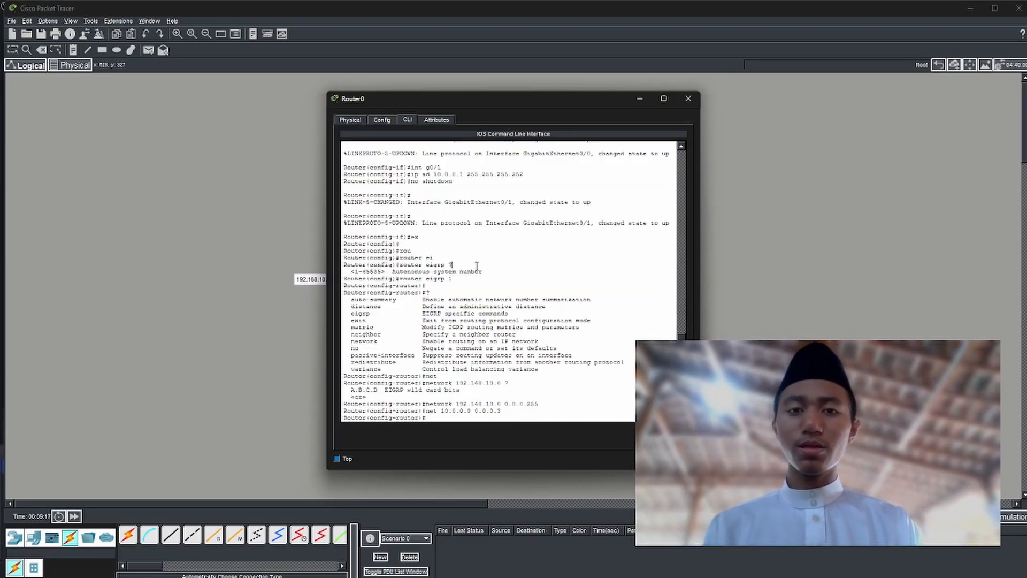
text(n)
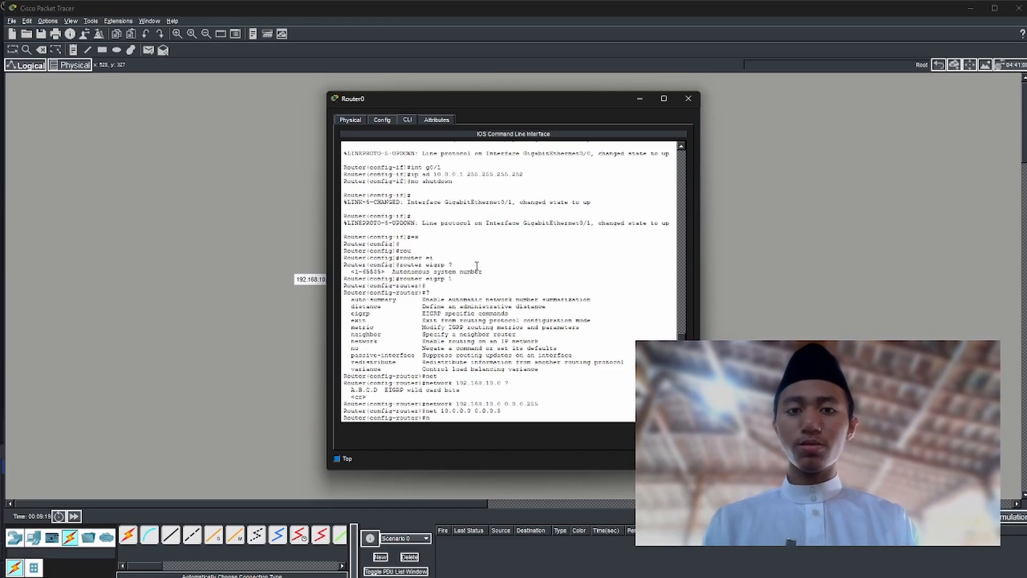
text(o )
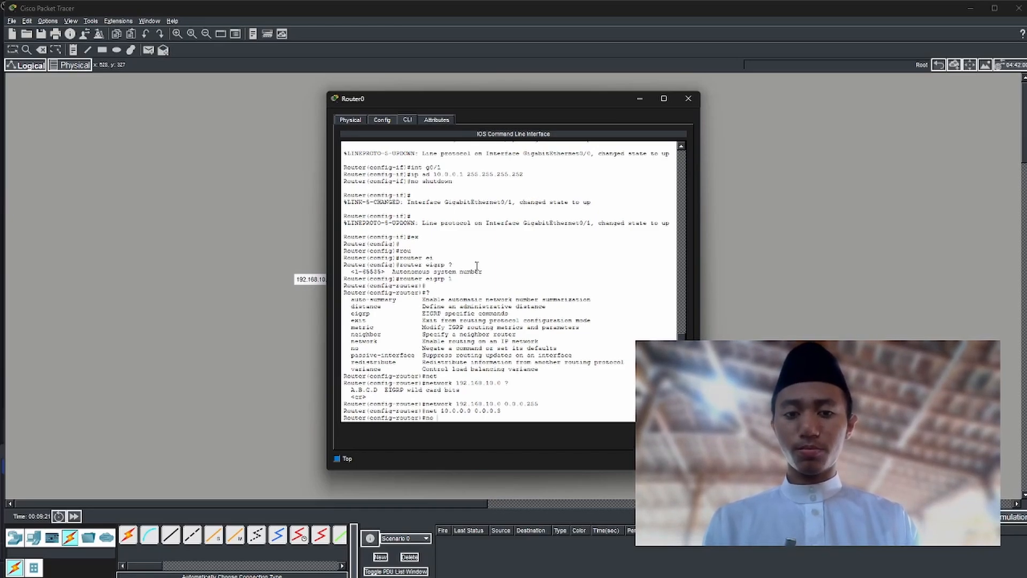
text(au)
key(Tab)
key(Return)
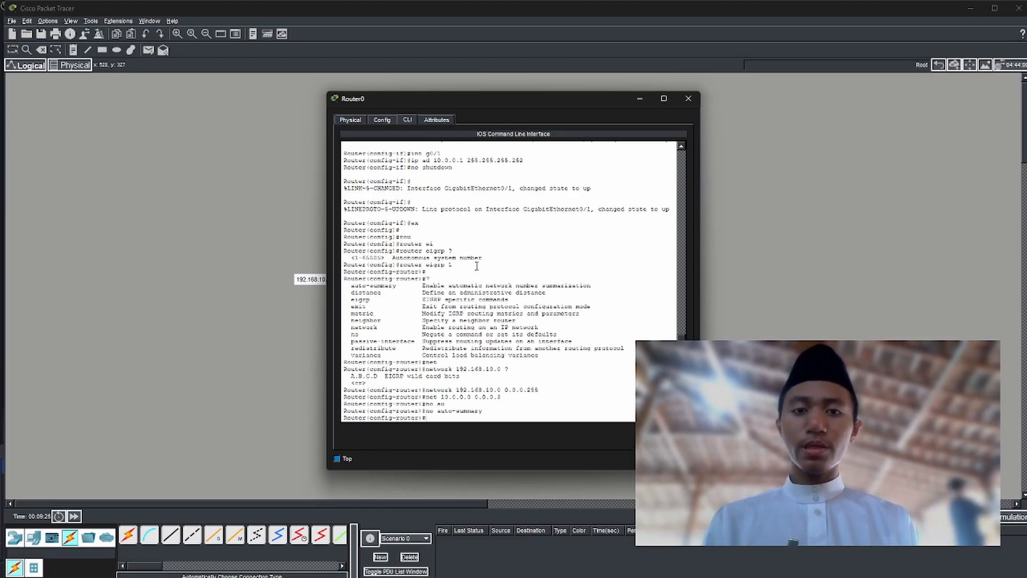
drag(495, 412, 418, 410)
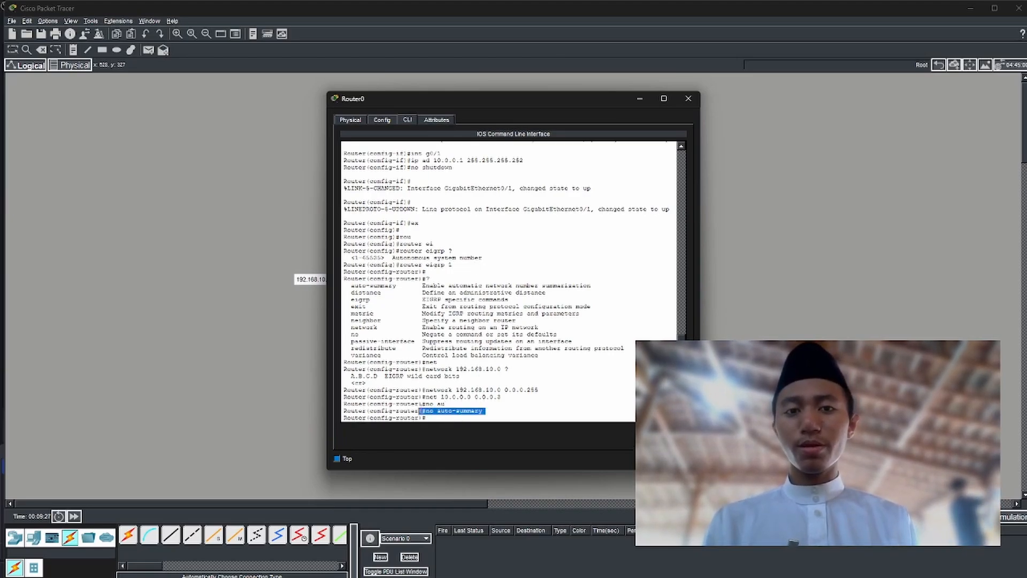
click(428, 410)
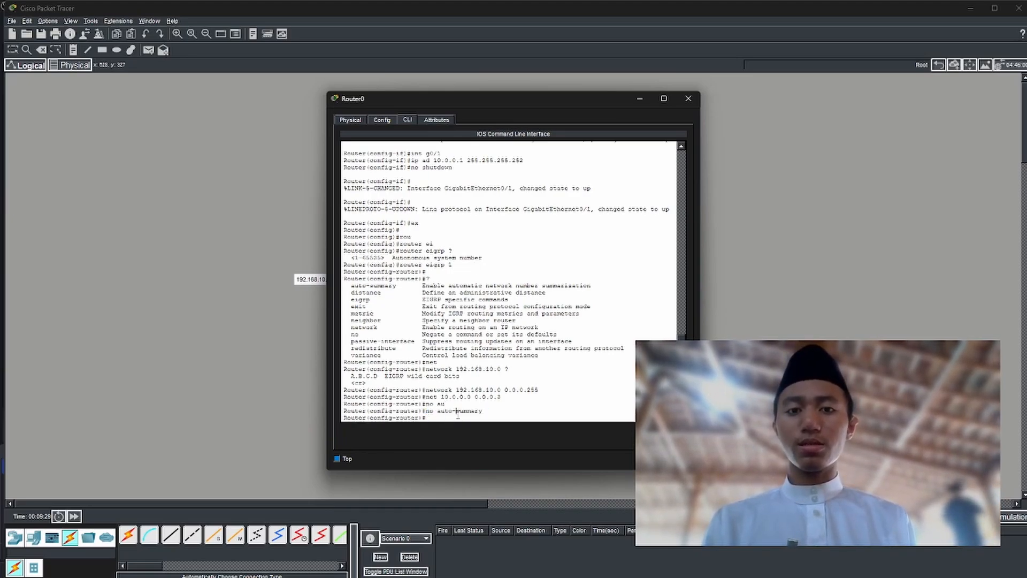
Start EIGRP routing on Router1 with autonomous system number 2, checking the command's help for the allowed number range
click(759, 306)
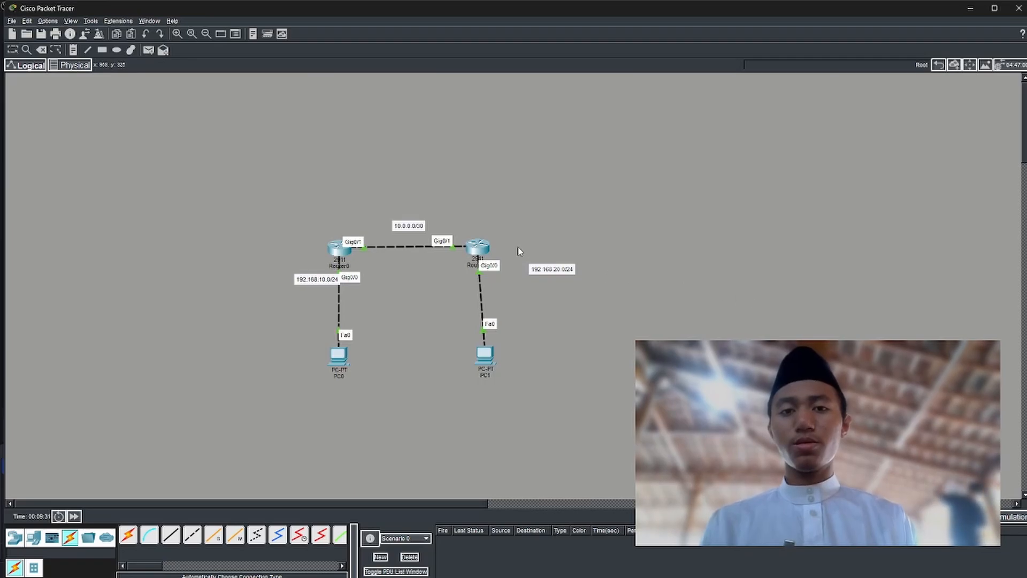
click(473, 247)
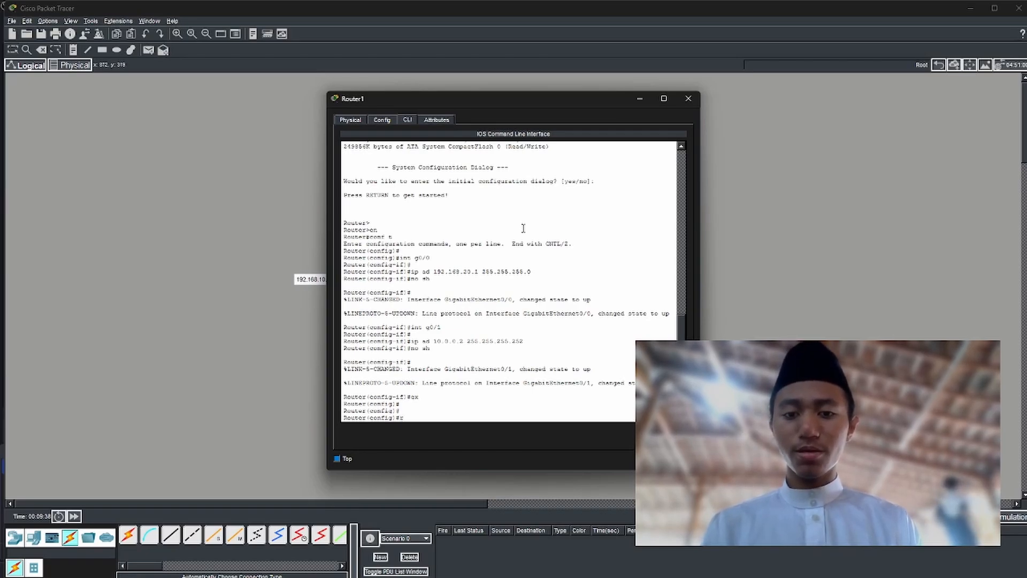
text(u)
key(Tab)
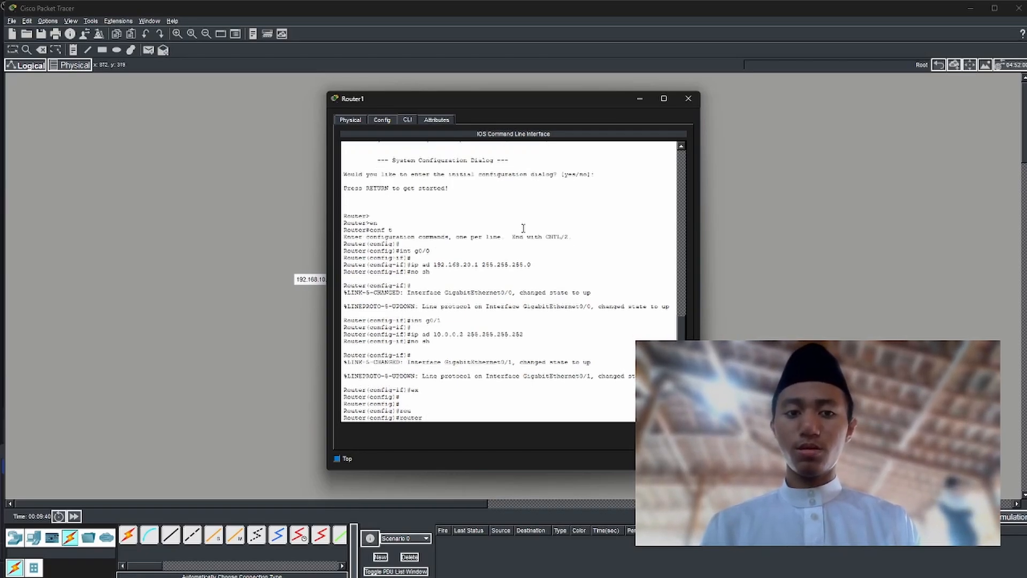
text(ei)
key(Tab)
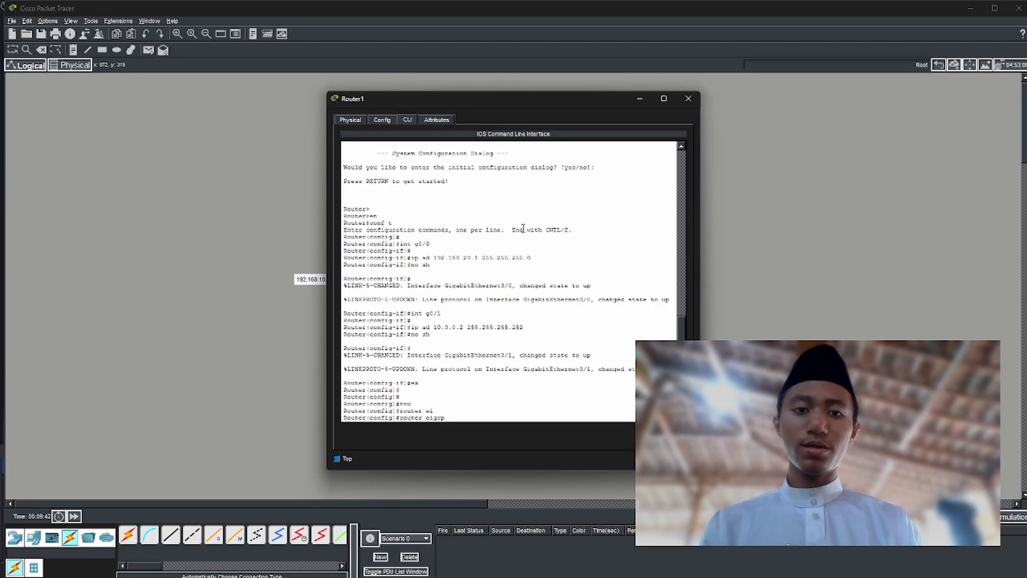
text(?)
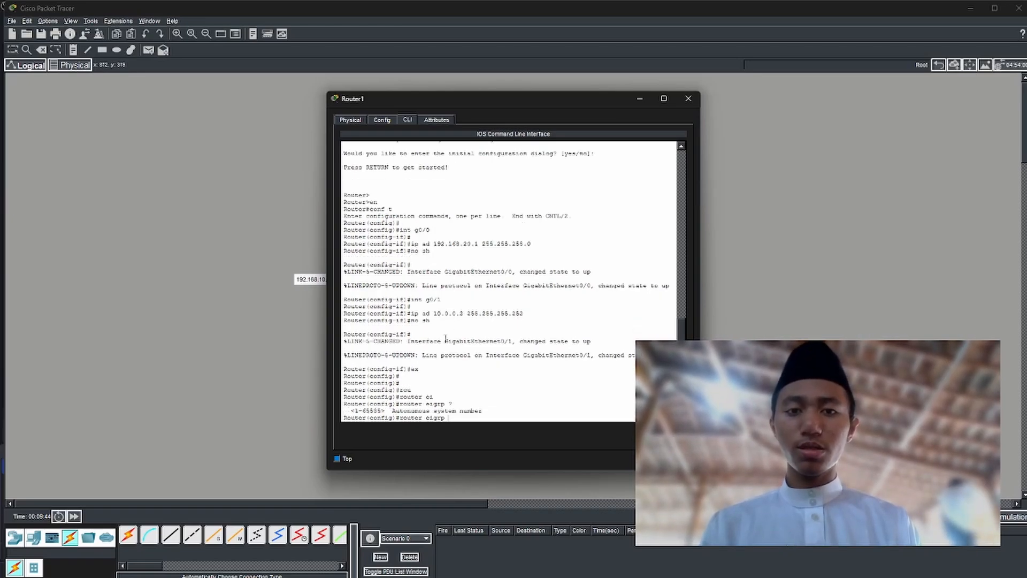
text(2)
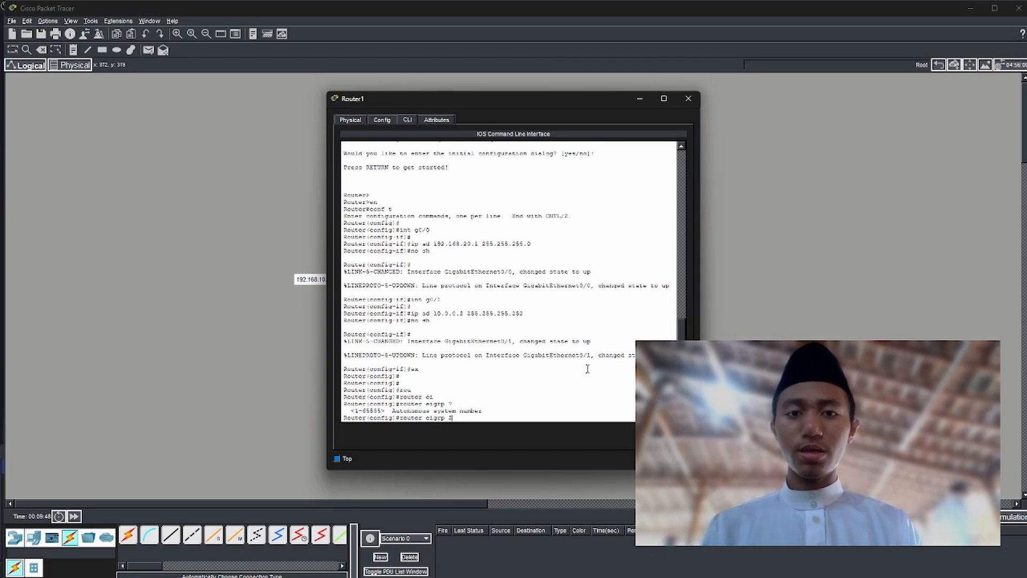
key(Return)
key(Return)
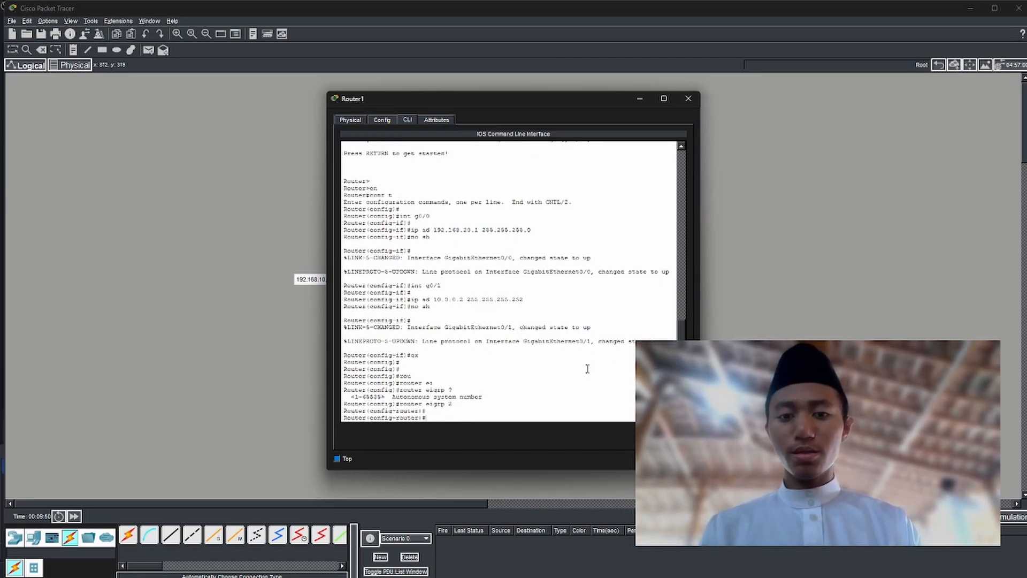
Add network 192.168.20.0 with wildcard mask 0.0.0.255 to Router1's EIGRP process
text(net)
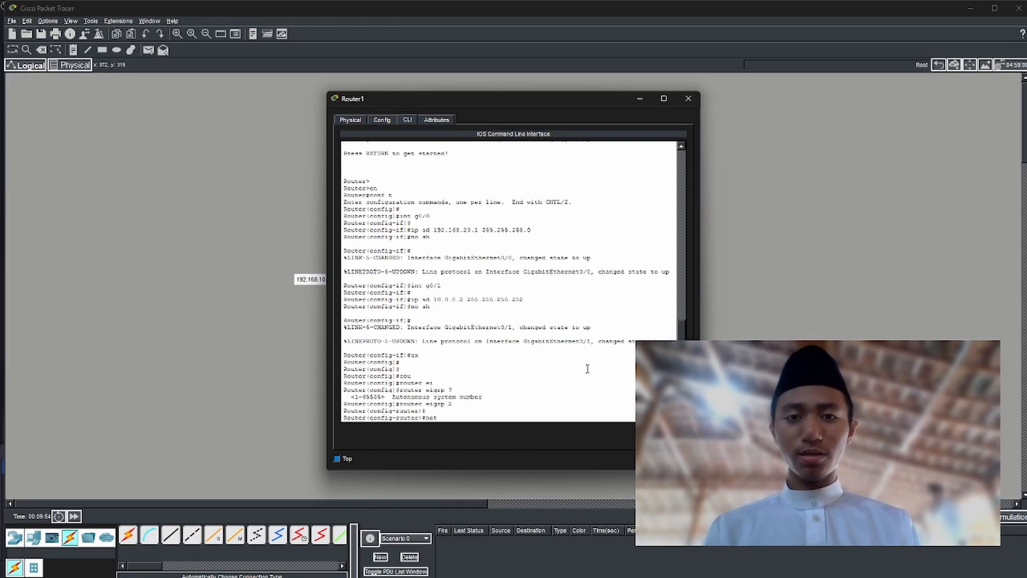
text( 192.168.)
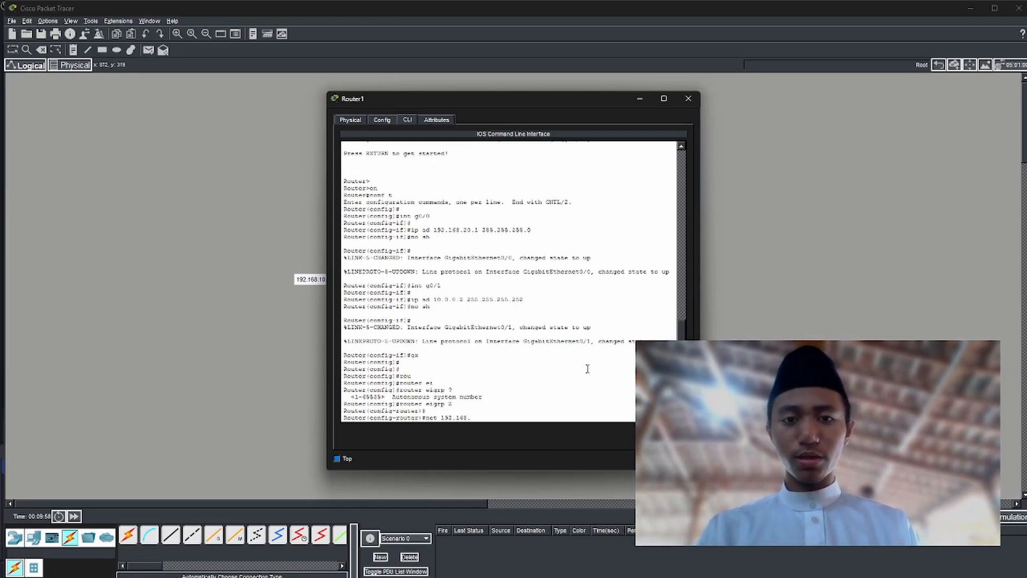
text(20.)
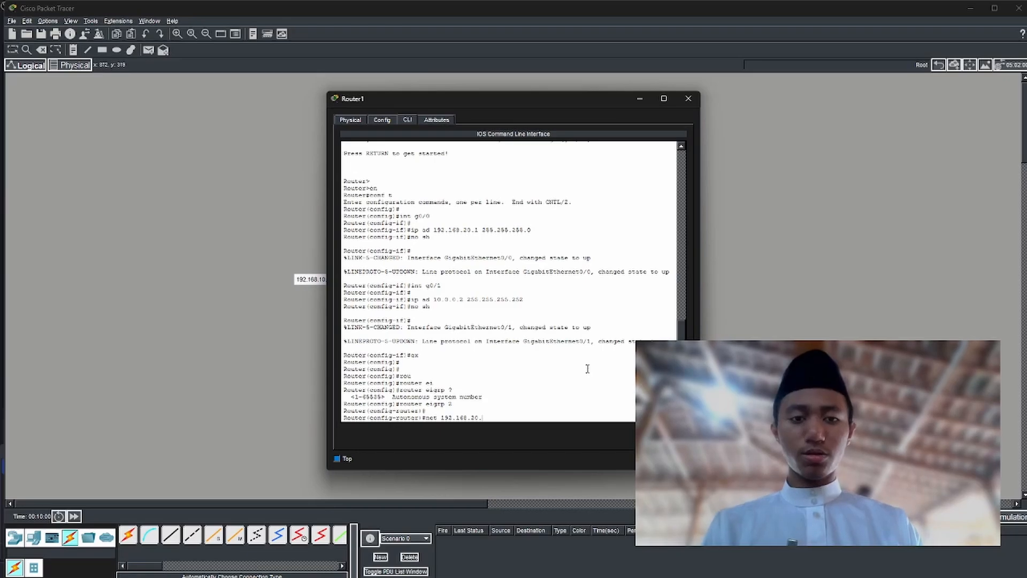
text(0 0)
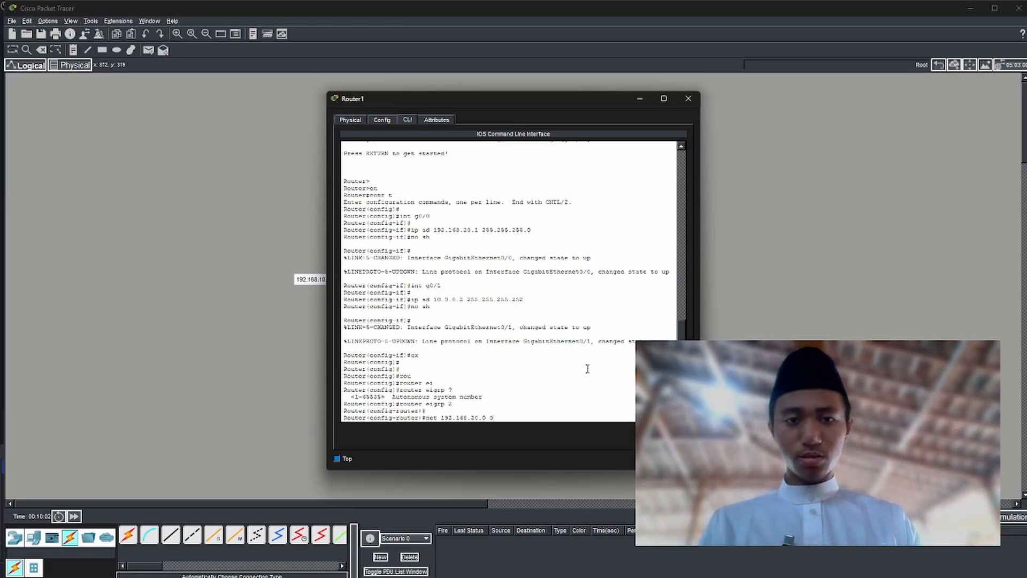
text(.0.0.25)
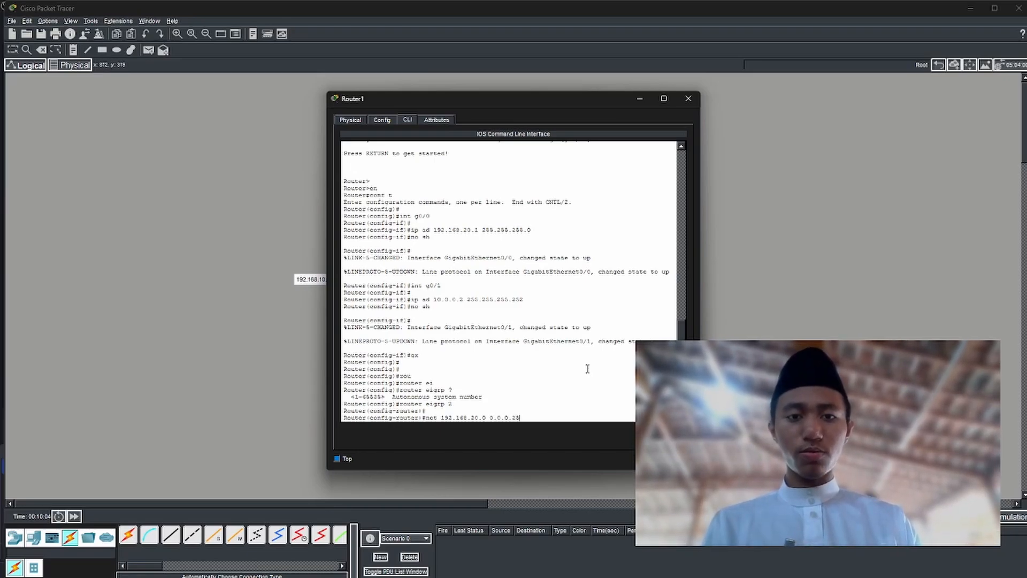
text(5)
key(Return)
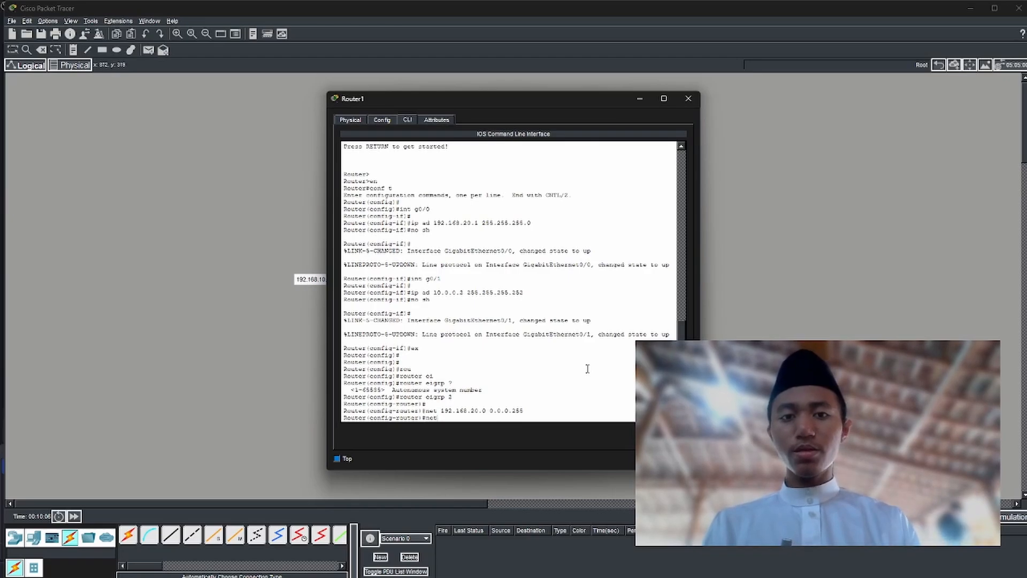
Add the inter-router network 10.0.0.0 with wildcard mask 0.0.0.3 to Router1's EIGRP process
text(net 1)
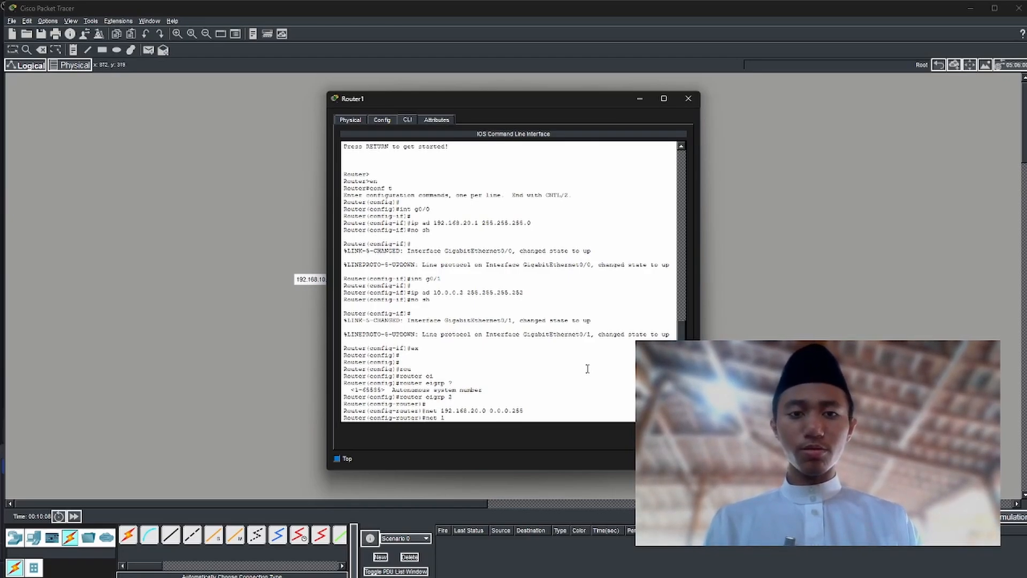
text(0.0.0.0)
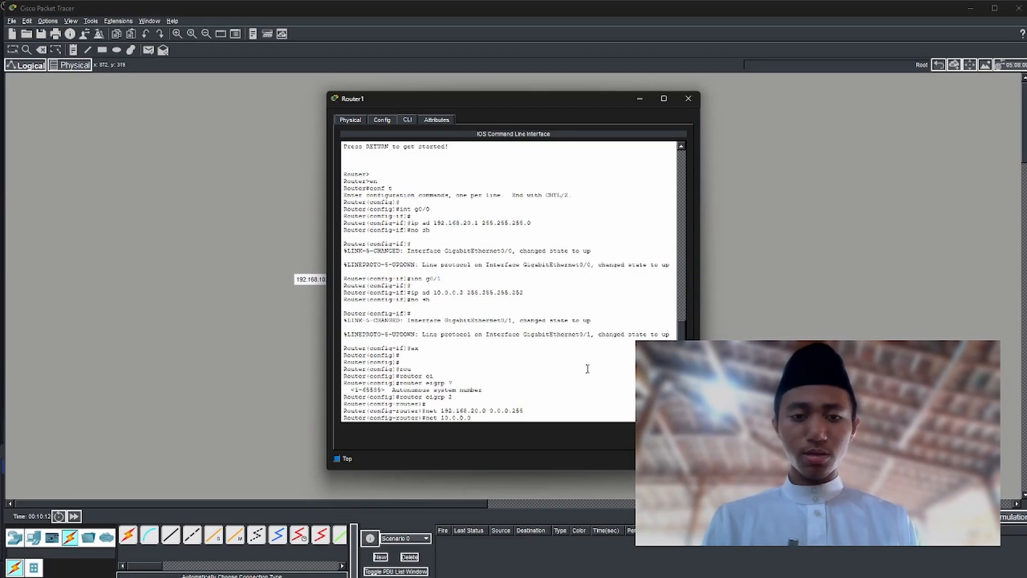
text( 0.0.0.)
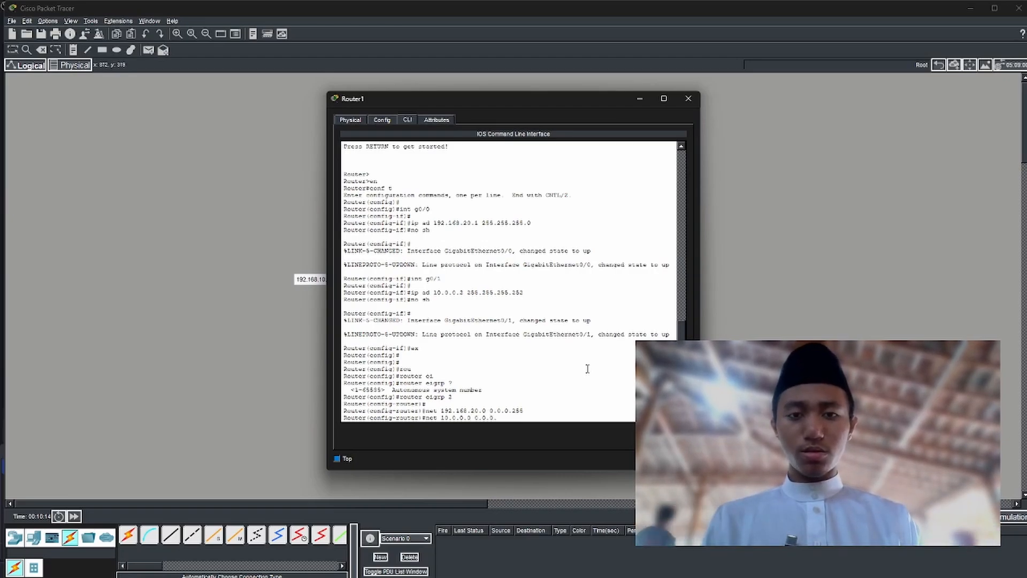
text(3)
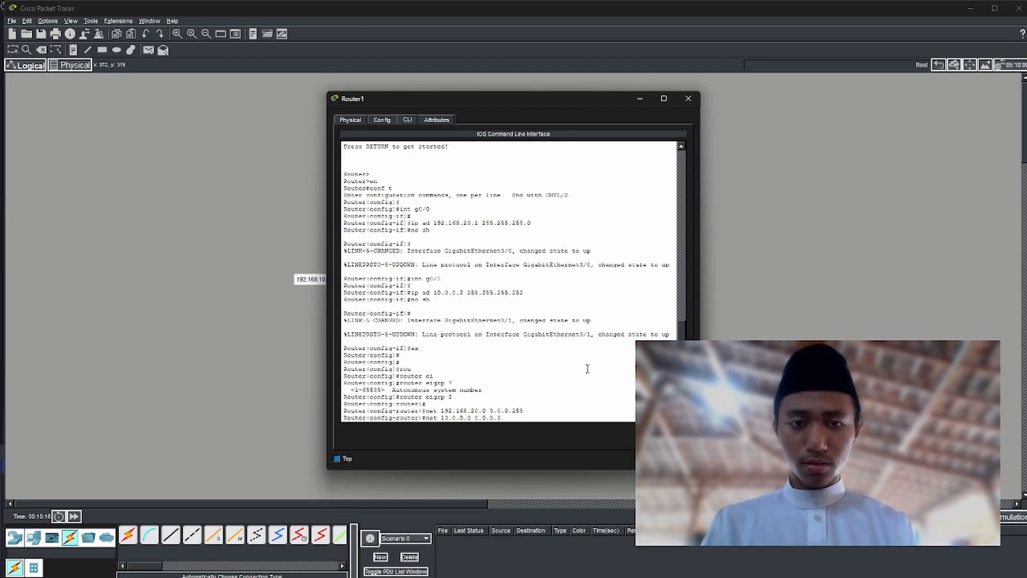
key(Return)
key(Return)
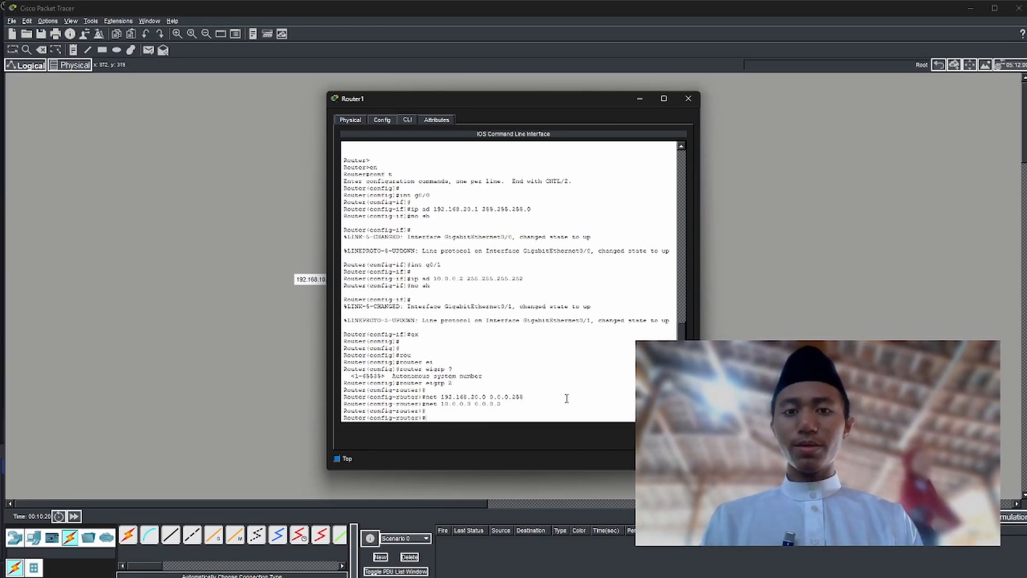
Disable automatic route summarization in Router1's EIGRP process with no auto-summary
text(no )
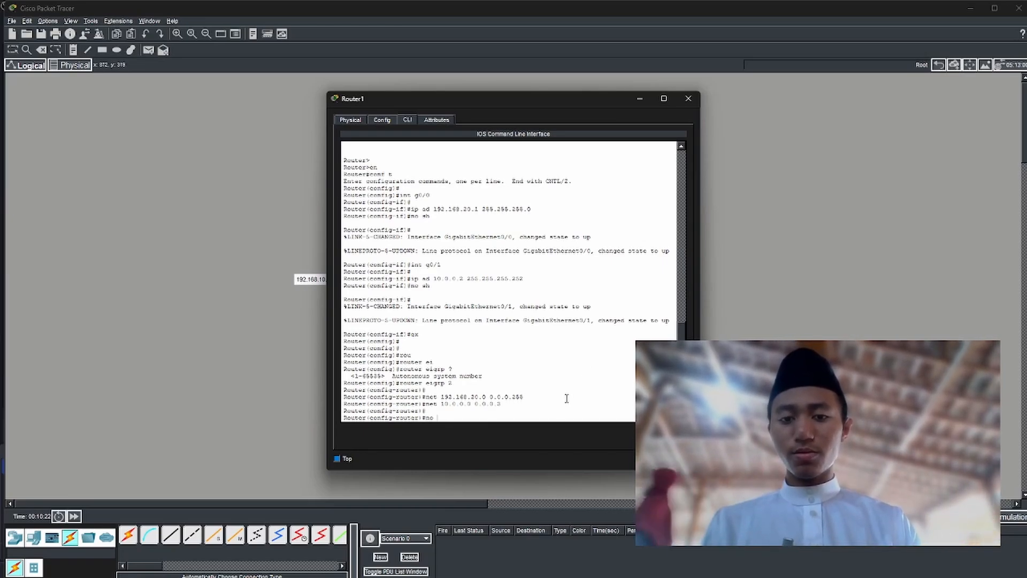
text(au)
key(Tab)
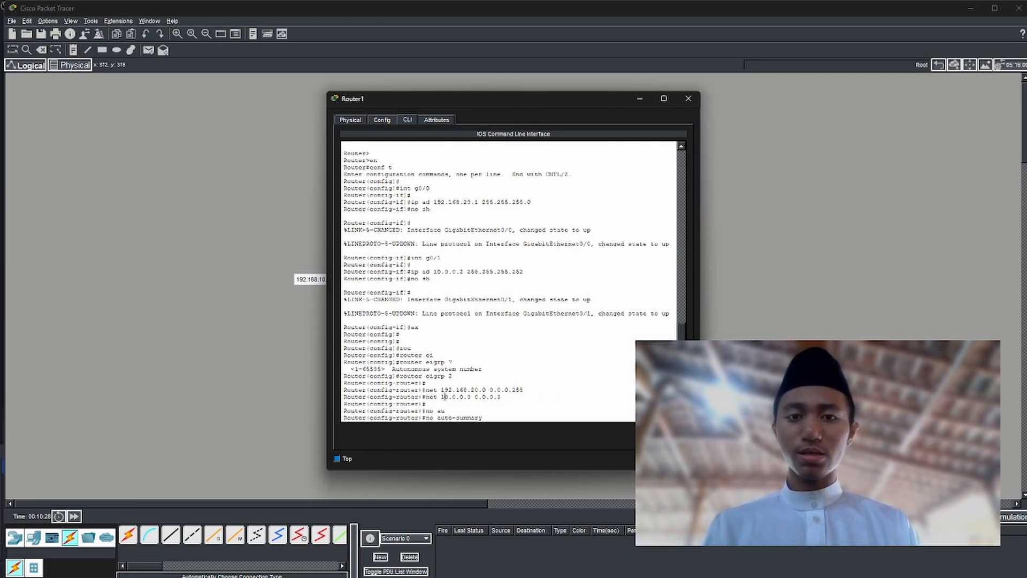
drag(443, 397, 503, 397)
key(Return)
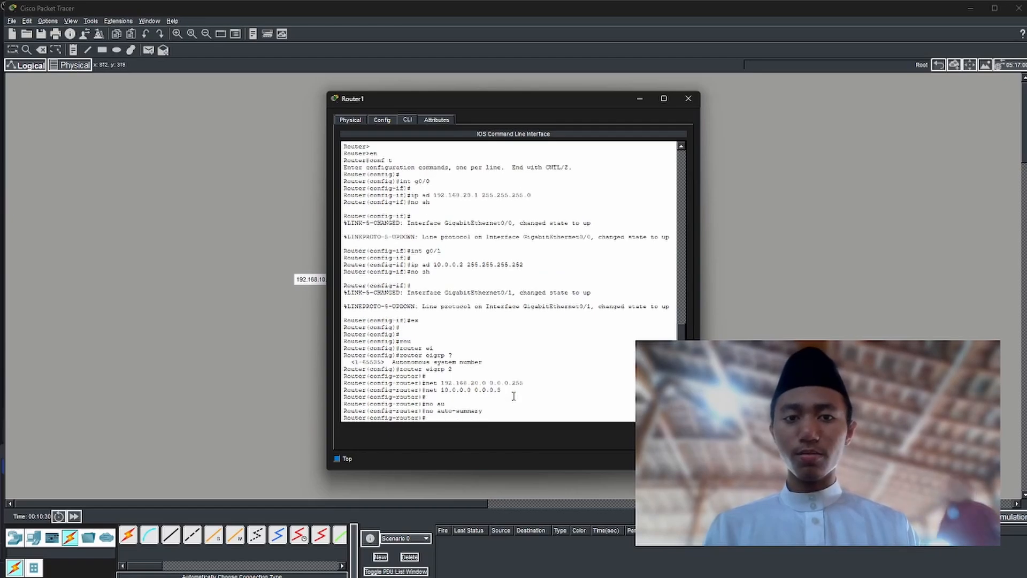
key(Return)
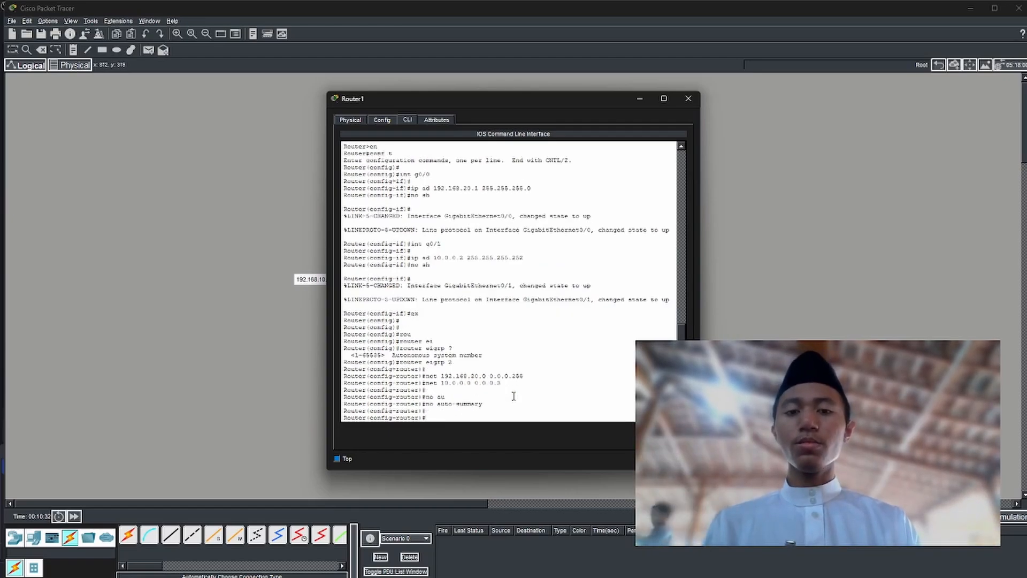
Test connectivity with a simple PDU from PC0 to PC1, recheck Router1's EIGRP commands and fast-forward the simulation time
click(797, 269)
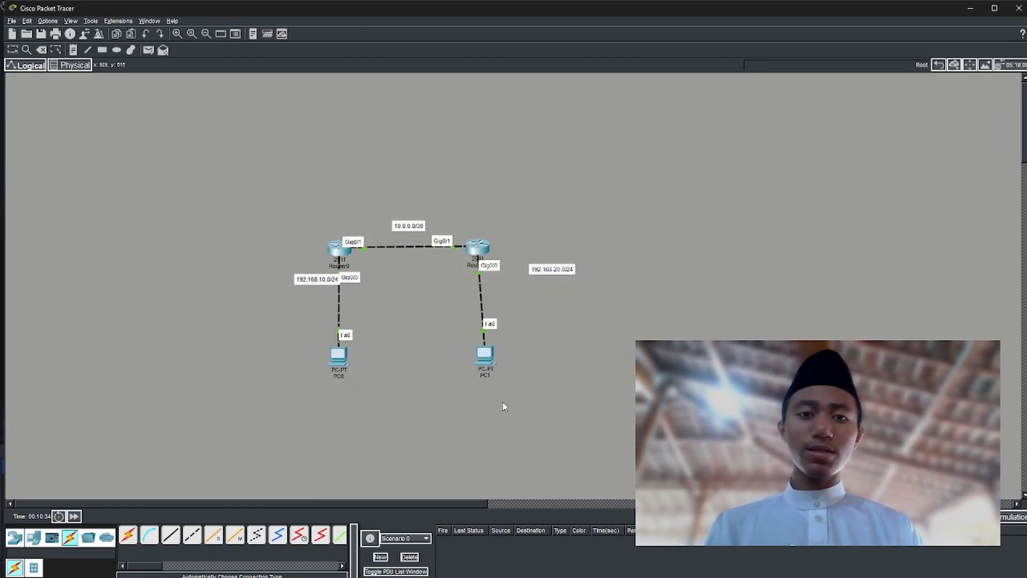
click(474, 245)
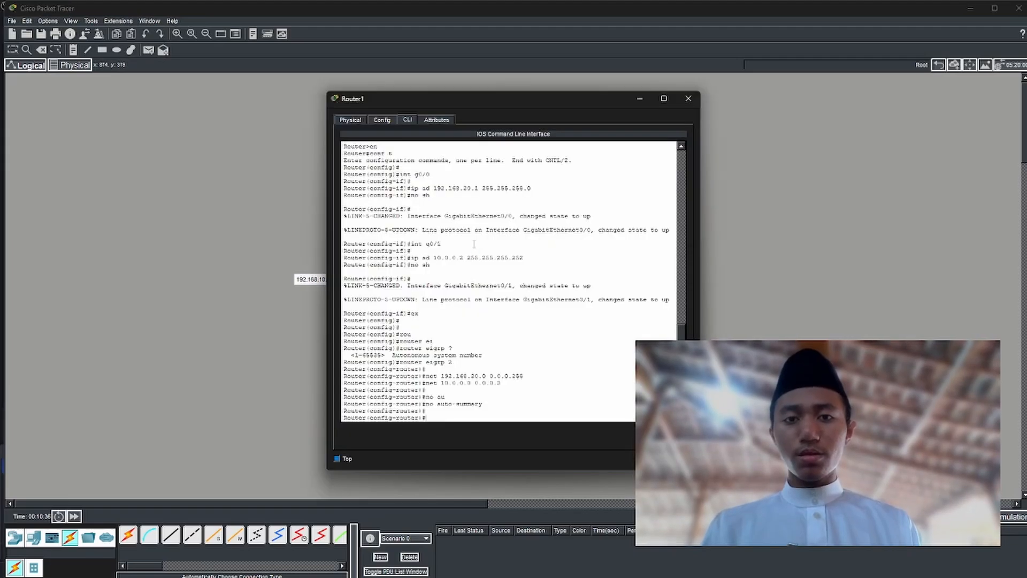
click(833, 209)
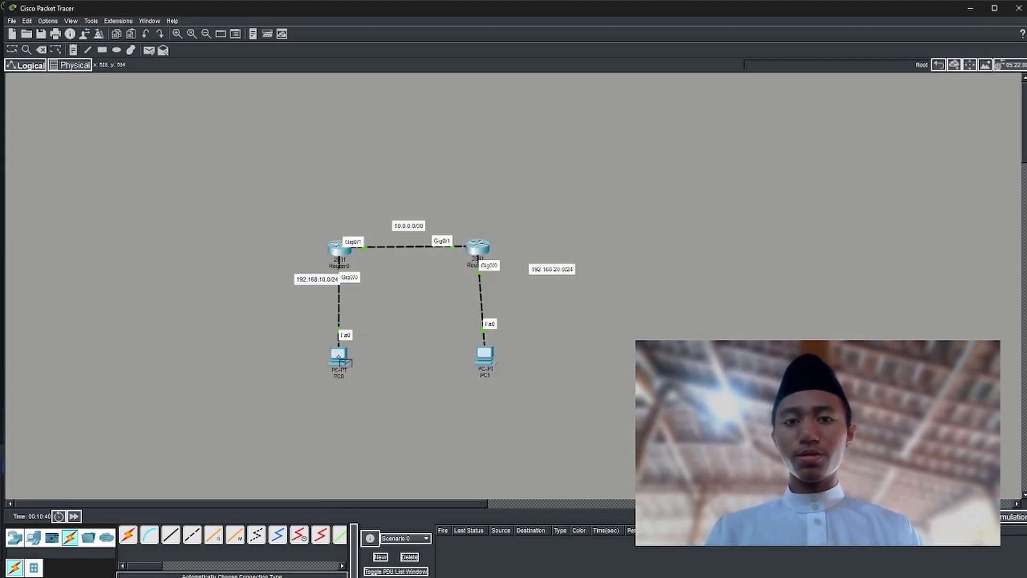
click(339, 355)
click(485, 355)
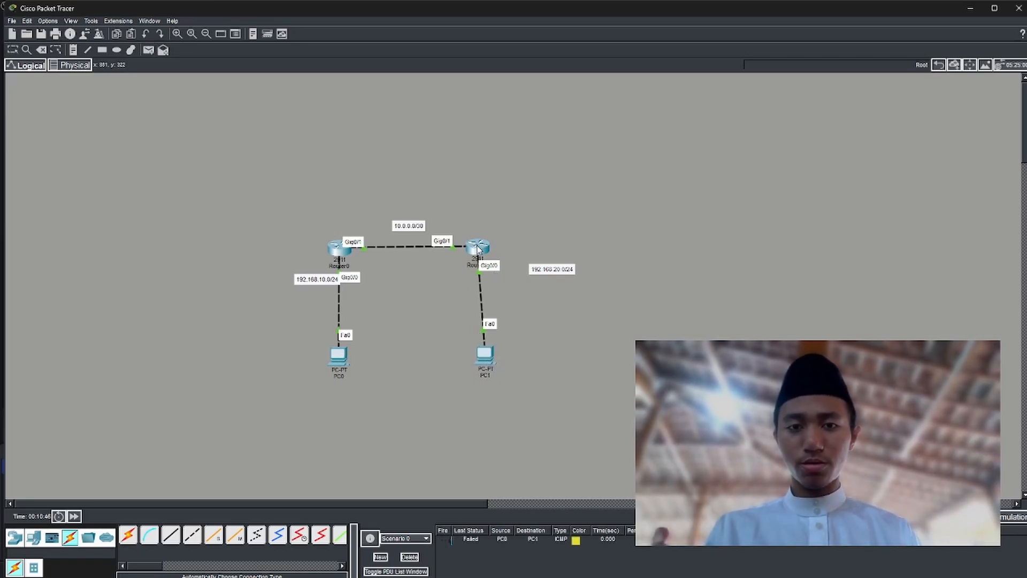
click(477, 247)
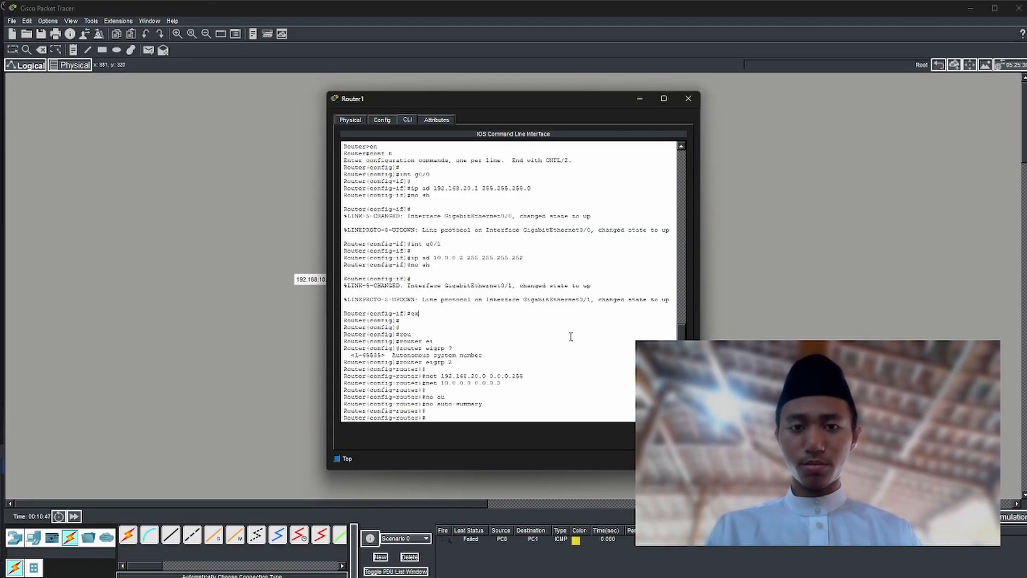
click(75, 515)
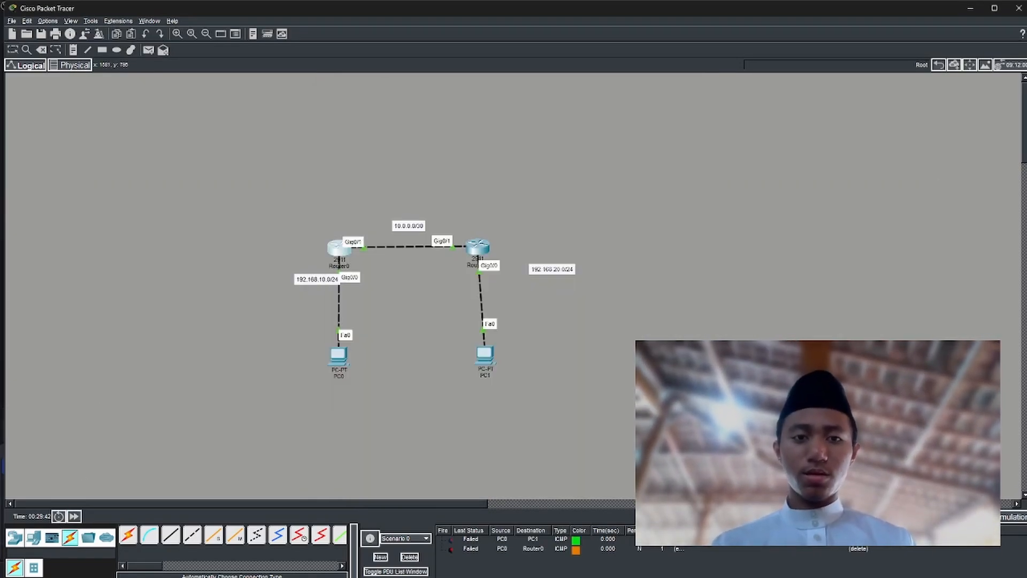
Delete the failed test PDUs and enter global configuration mode in Router1's command line
double_click(860, 547)
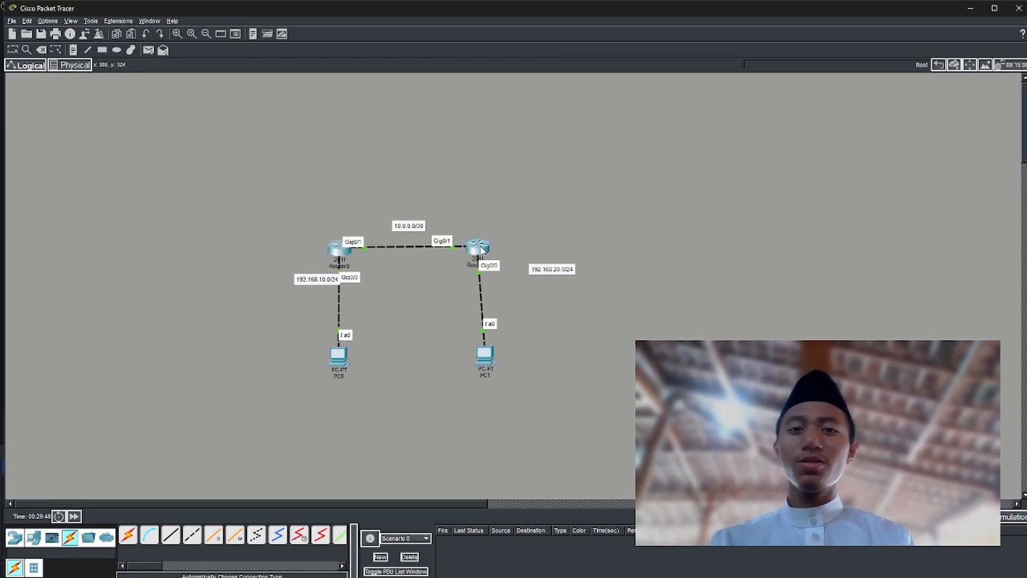
click(479, 248)
key(Return)
text(n)
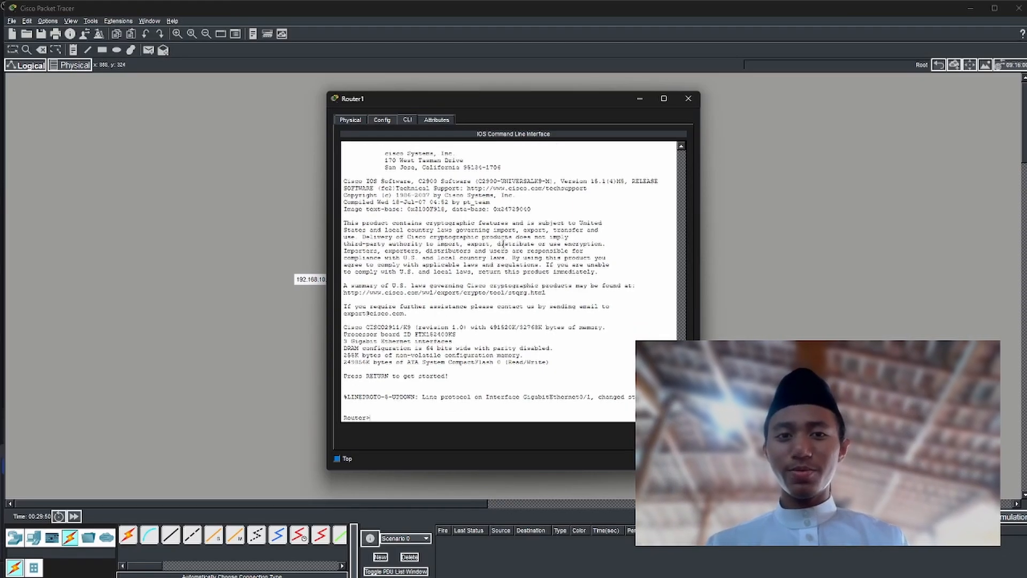
text(n)
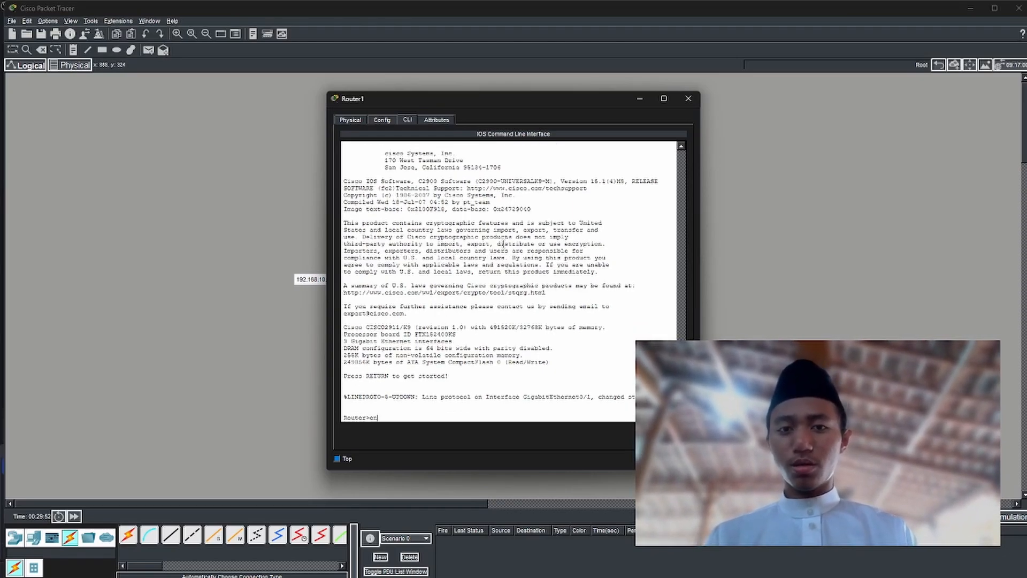
key(Return)
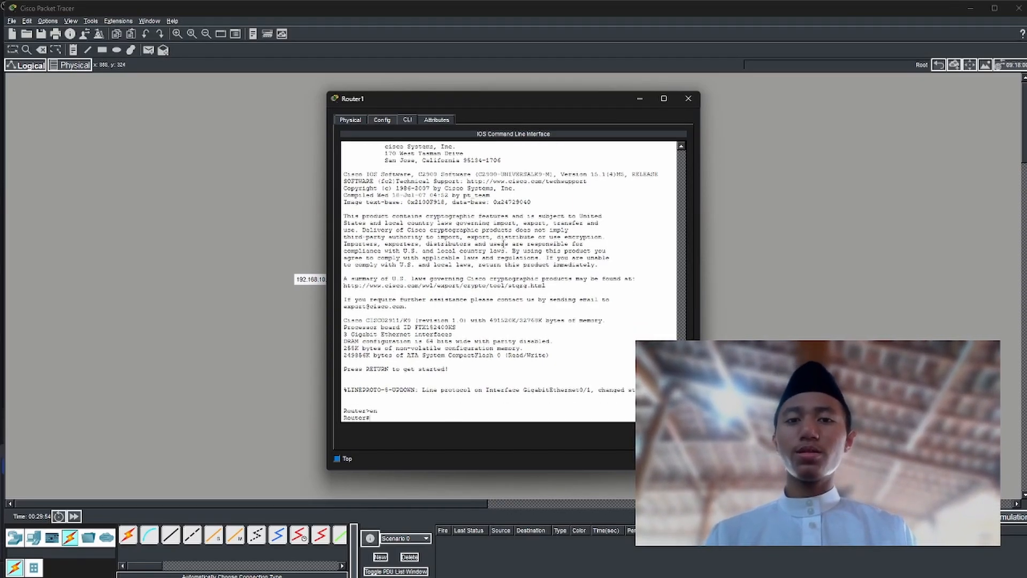
text(conf t)
key(Return)
Remove EIGRP process 2 from Router1 with no router eigrp 2
text(no)
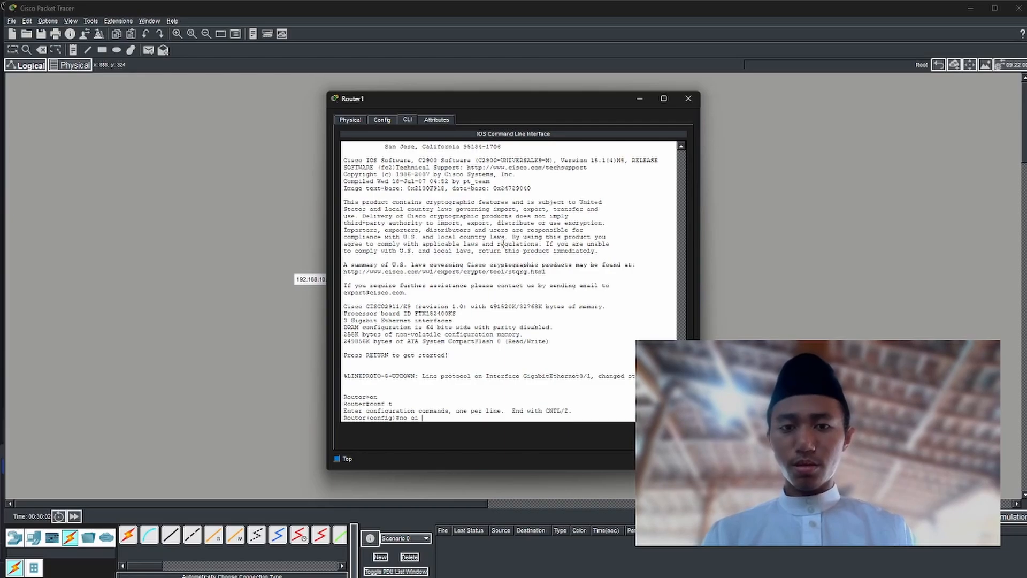
text(rou)
key(Tab)
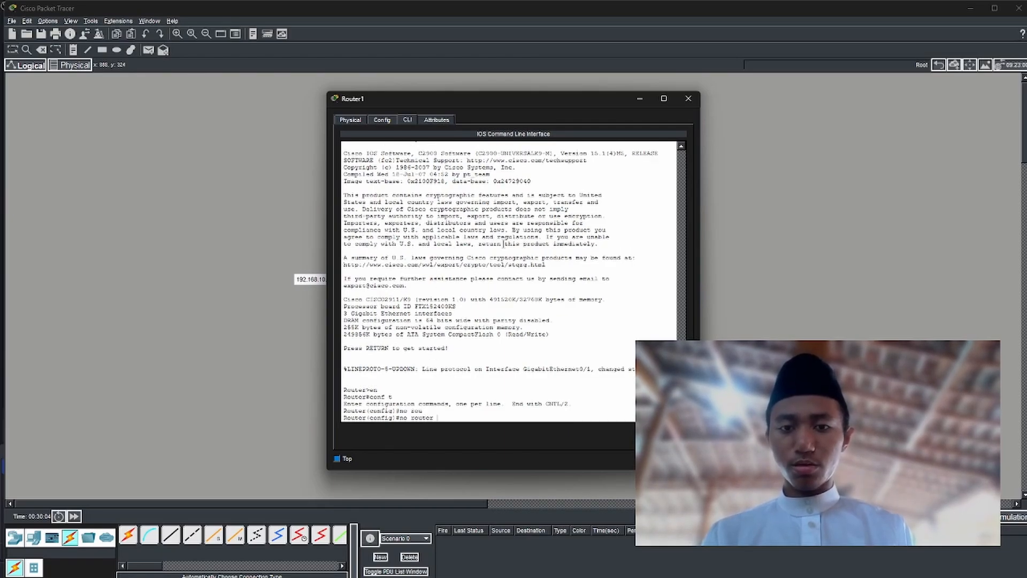
text(eig)
key(Tab)
text(2)
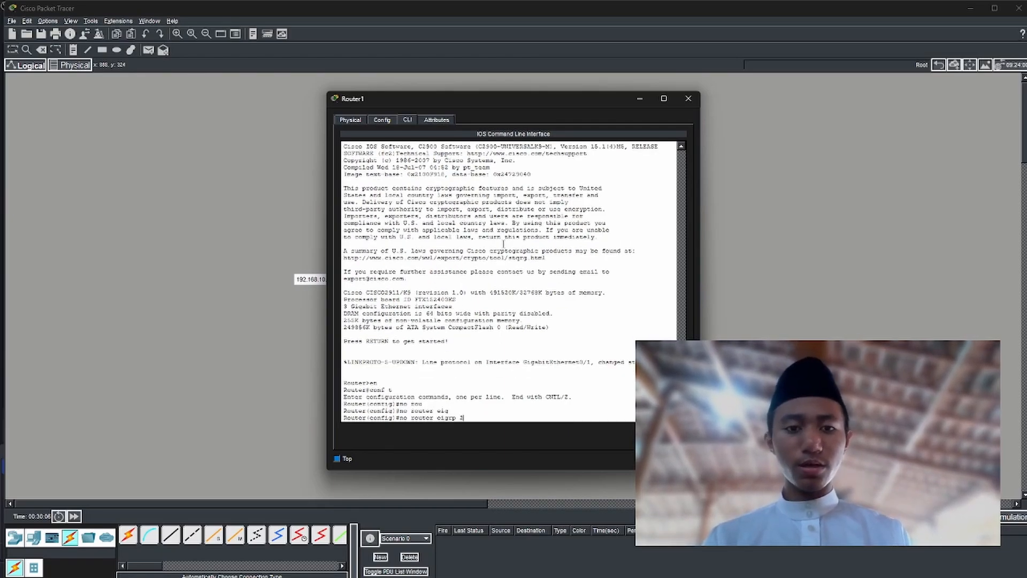
key(Return)
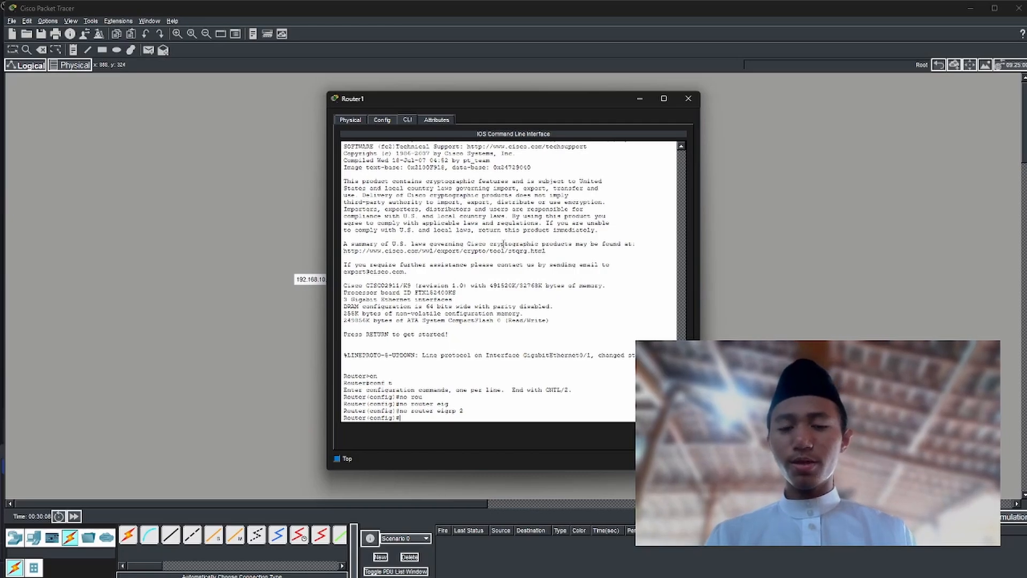
Create an EIGRP process with autonomous system number 1 on Router1
text(ro)
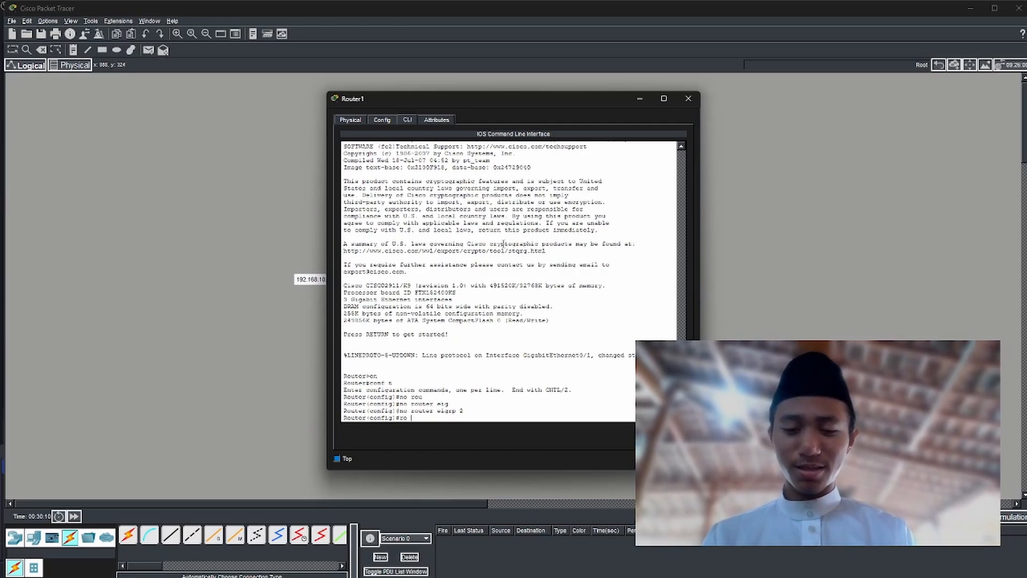
text( ei)
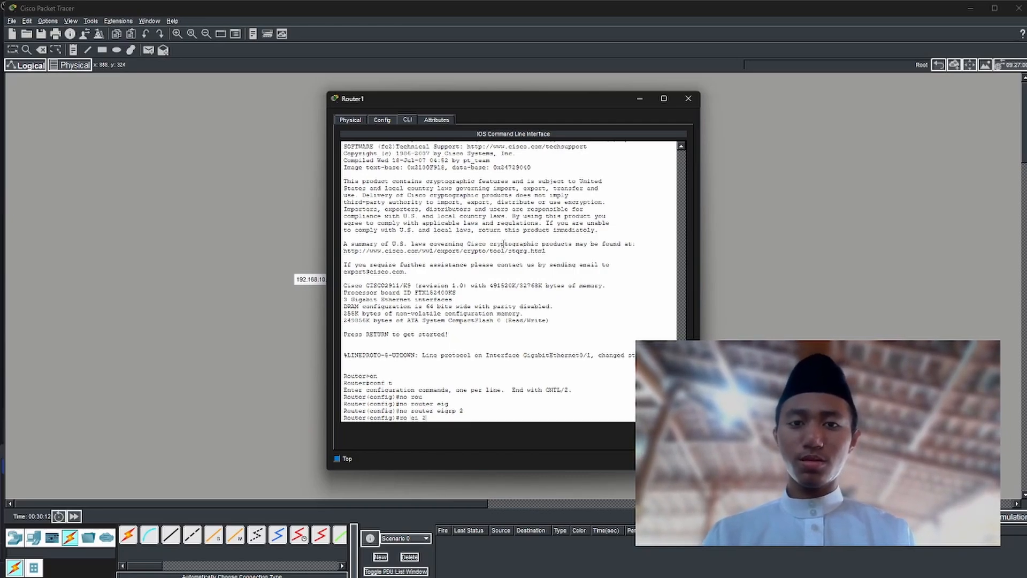
text( 1)
key(Return)
key(Return)
Advertise network 192.168.20.0 with wildcard mask 0.0.0.255 in Router1's EIGRP process 1
text(net )
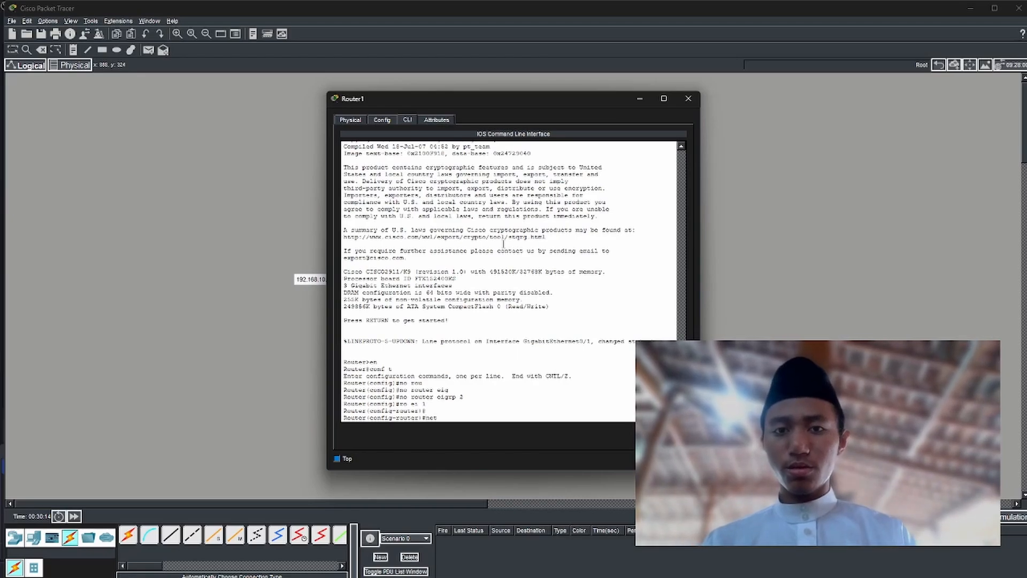
text(192.)
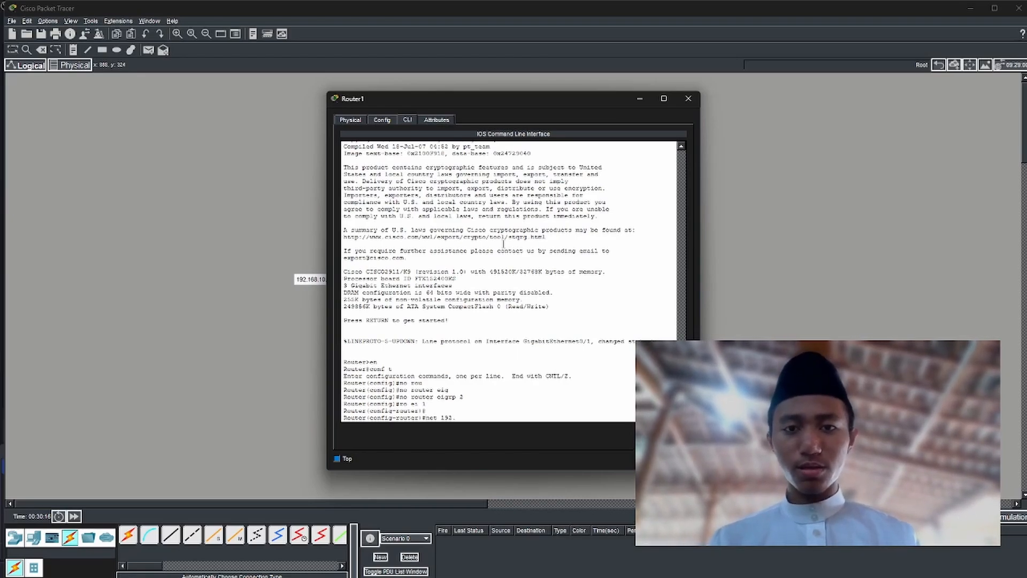
text(168.)
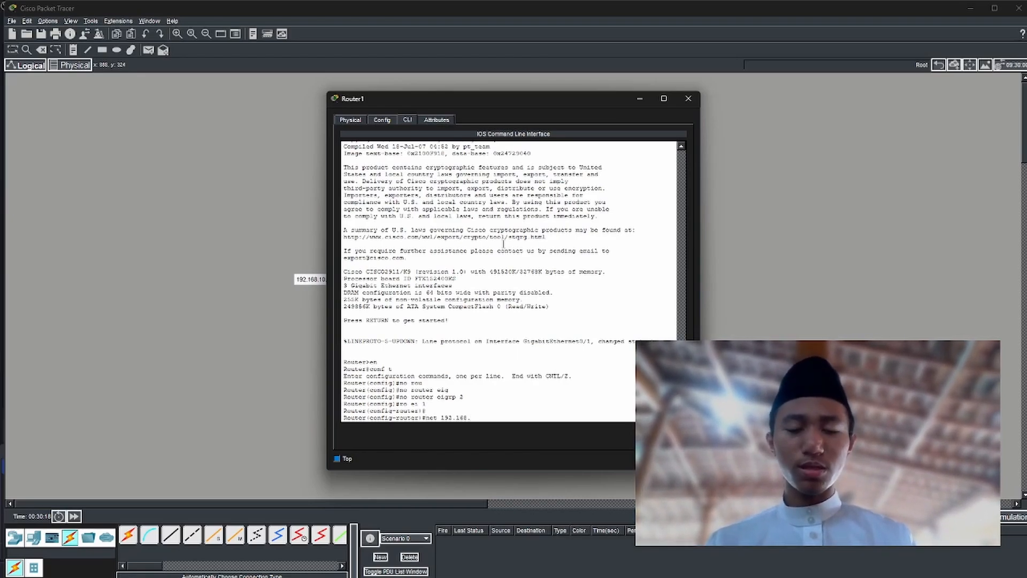
text(30.0)
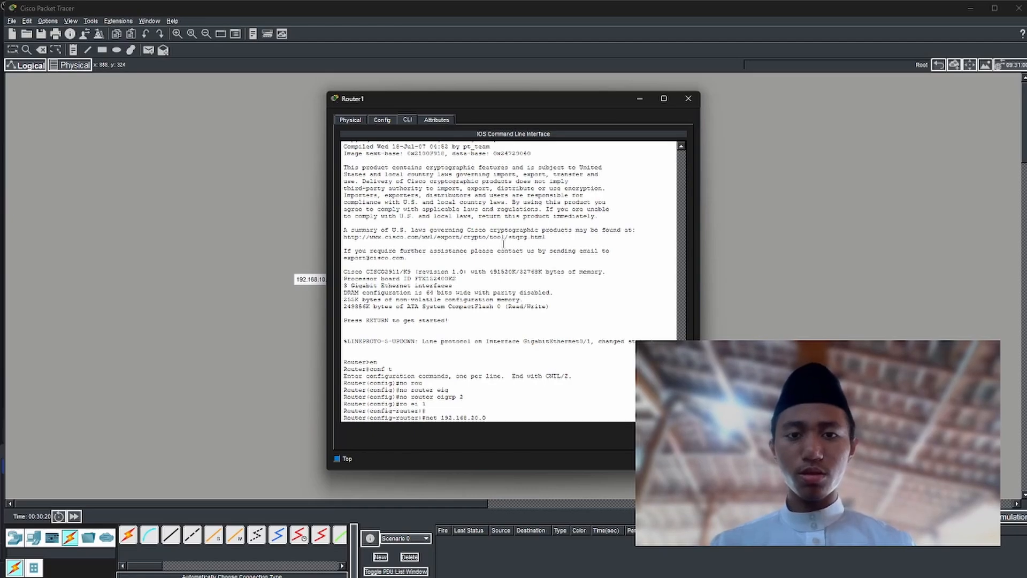
text( 0.0.0.)
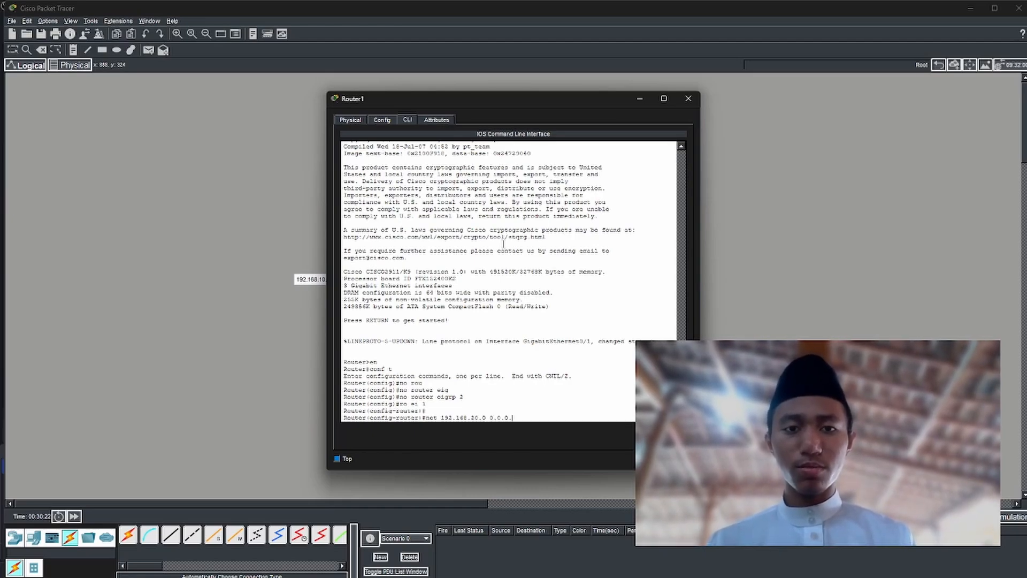
text(255)
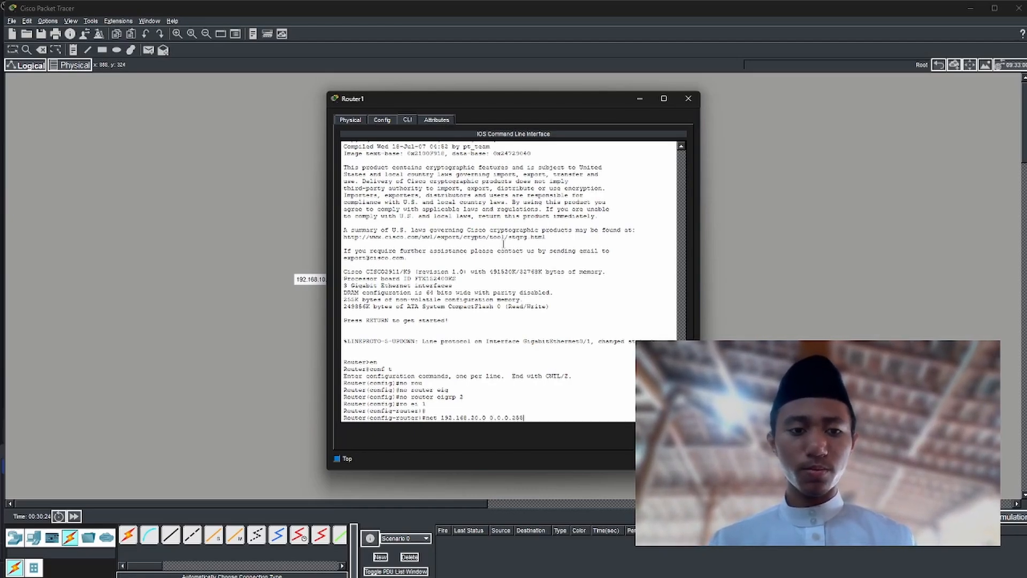
key(Return)
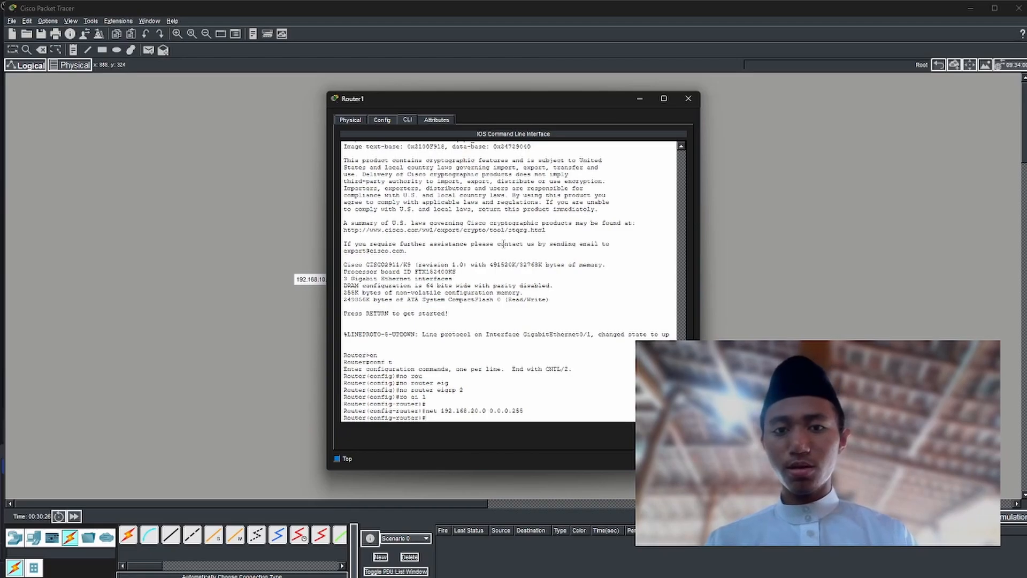
Advertise network 10.0.0.0 with wildcard mask 0.0.0.3 in EIGRP process 1 and check the neighbor adjacency message
text(net 192)
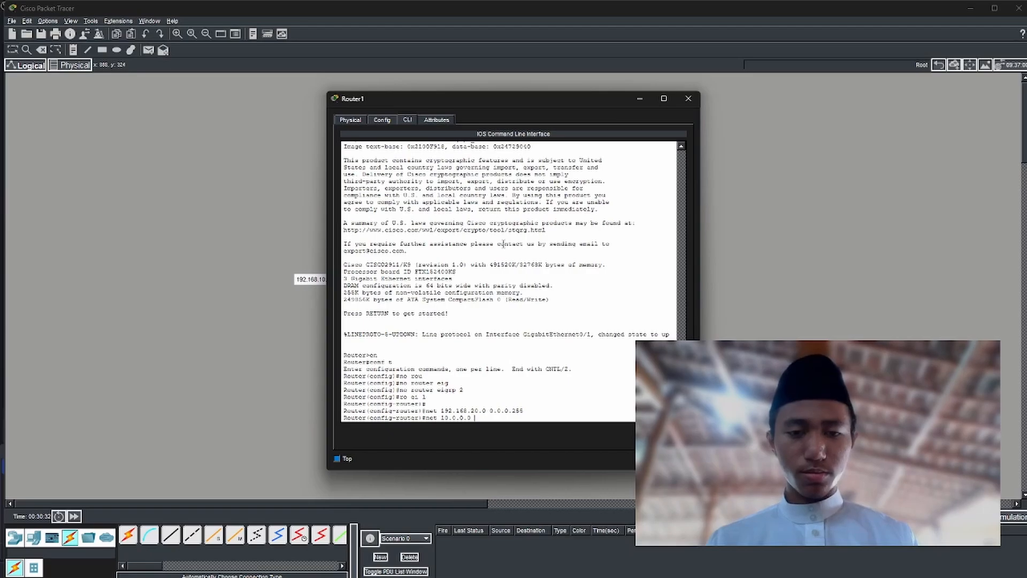
key(Return)
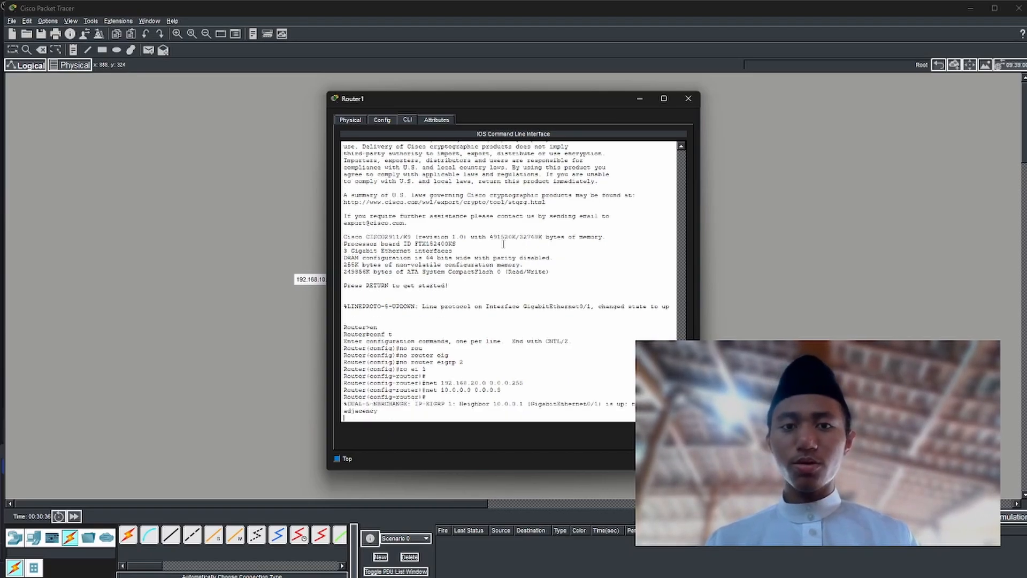
drag(390, 412, 340, 402)
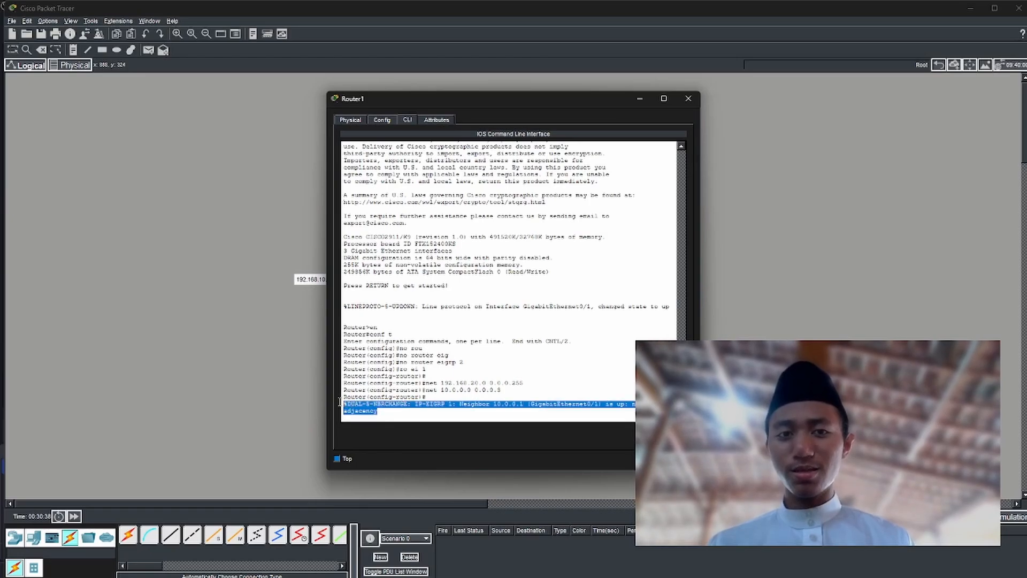
click(378, 399)
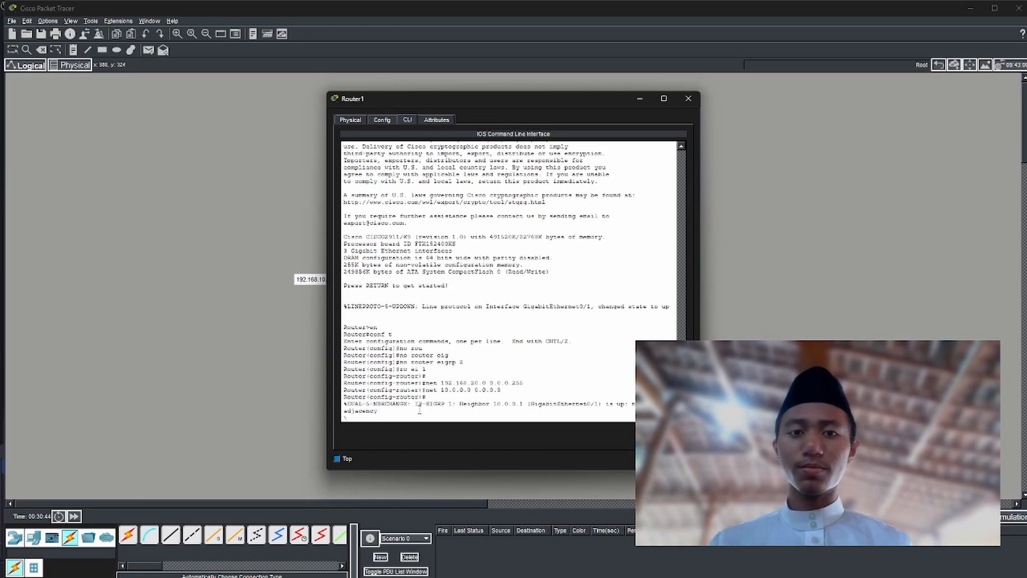
key(Return)
key(Return)
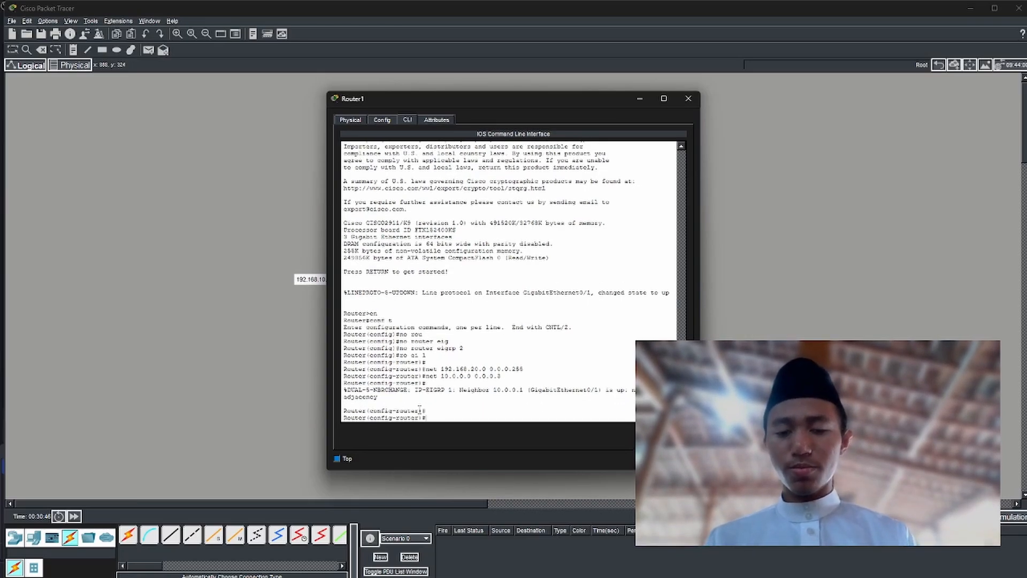
Turn off automatic summarization in Router1's EIGRP process 1 and close the router's window
text(no)
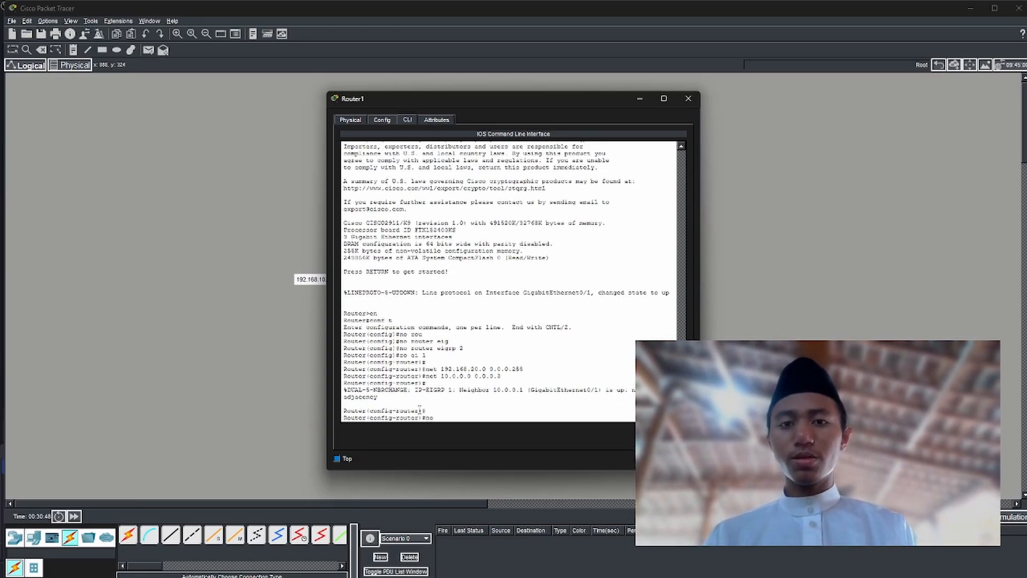
drag(501, 376, 467, 376)
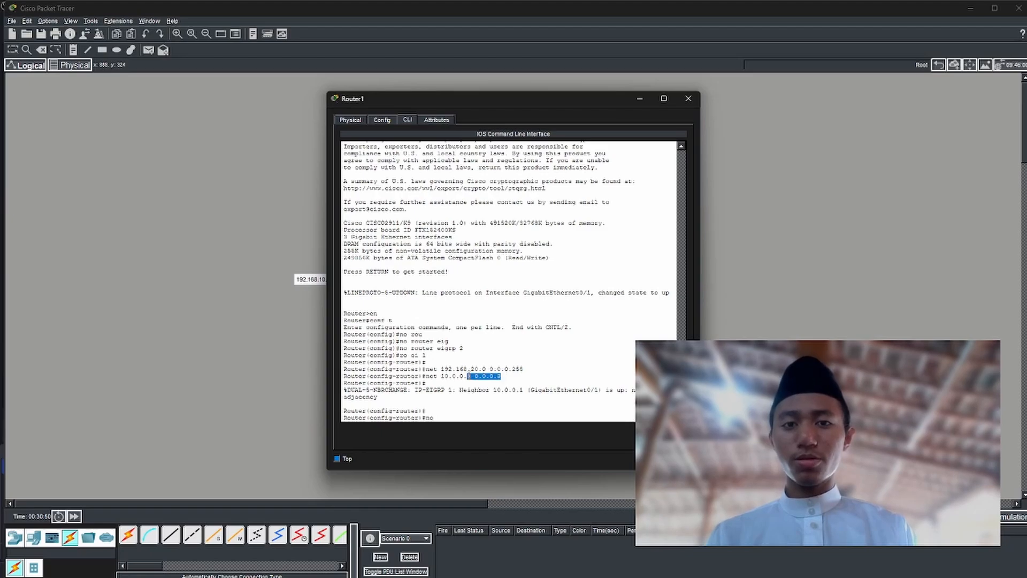
click(462, 413)
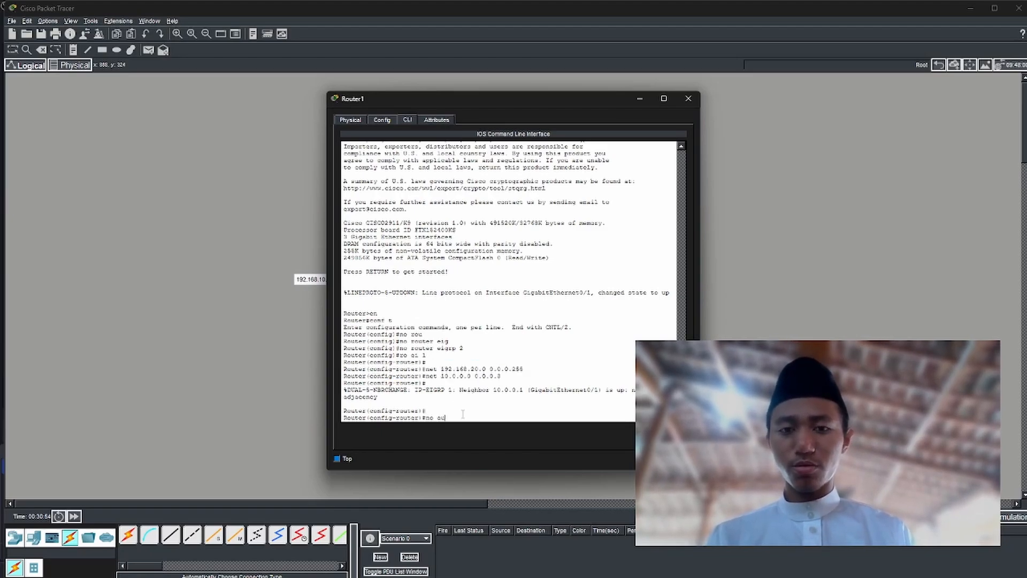
text(au)
key(Tab)
key(Return)
key(Return)
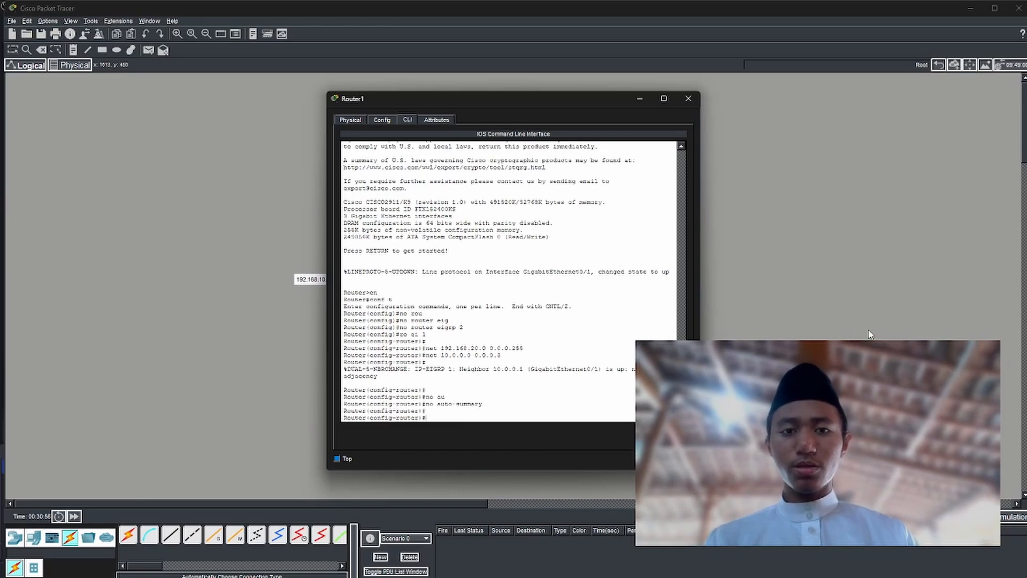
click(689, 98)
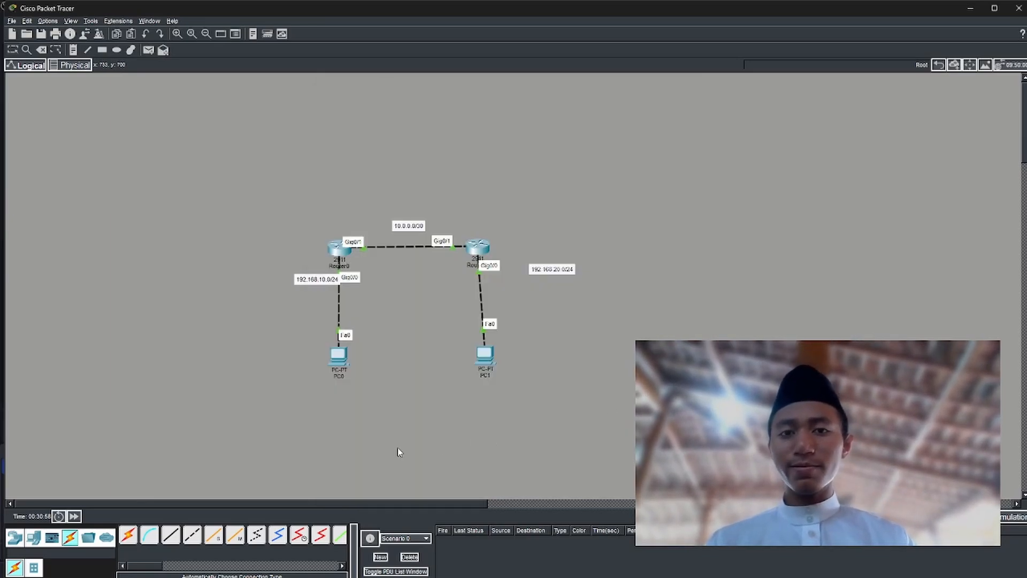
Send a simple PDU from PC0 to PC1 and check its delivery status
click(341, 368)
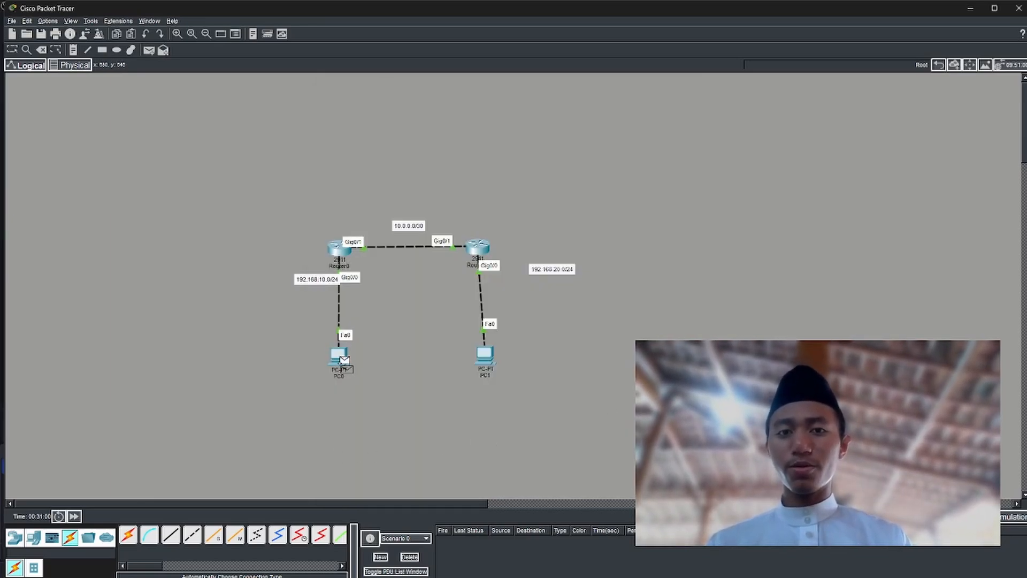
click(487, 360)
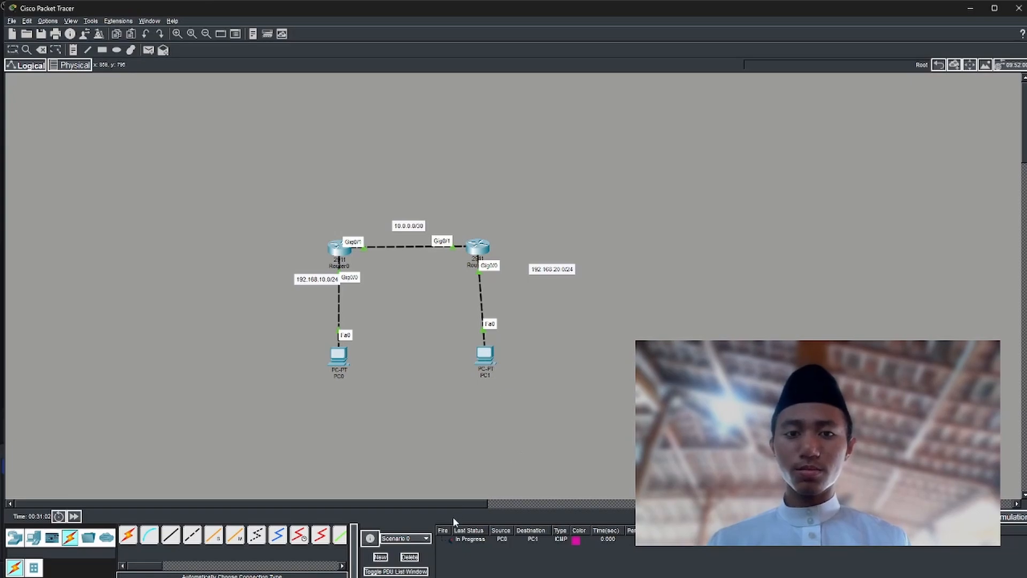
double_click(449, 537)
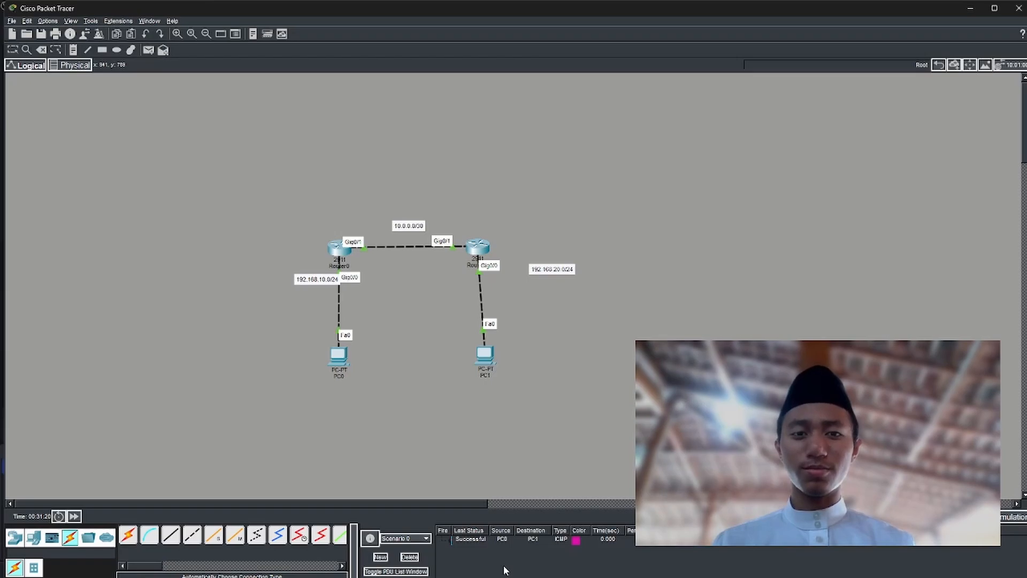
key(alt+Tab)
key(Tab)
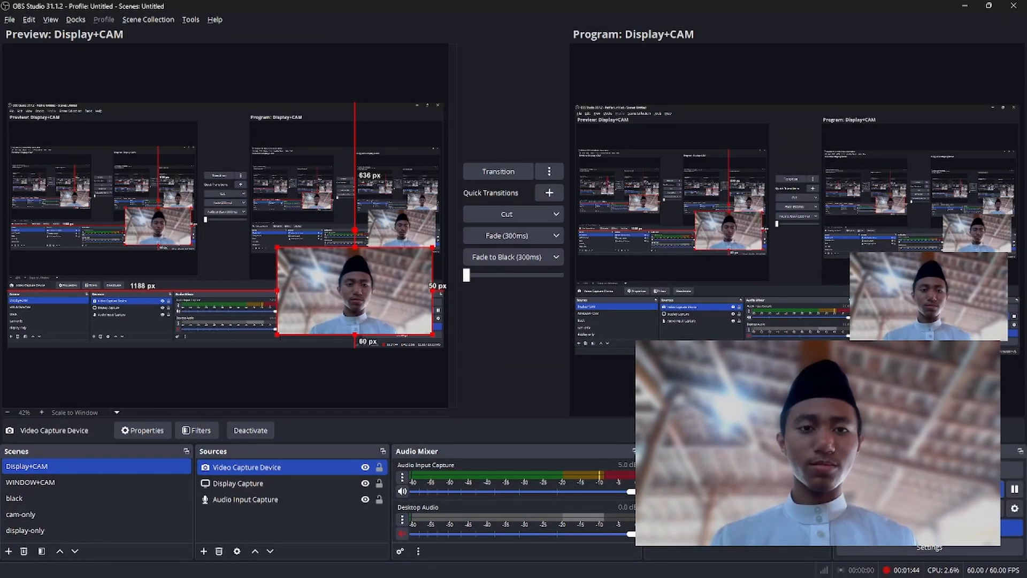